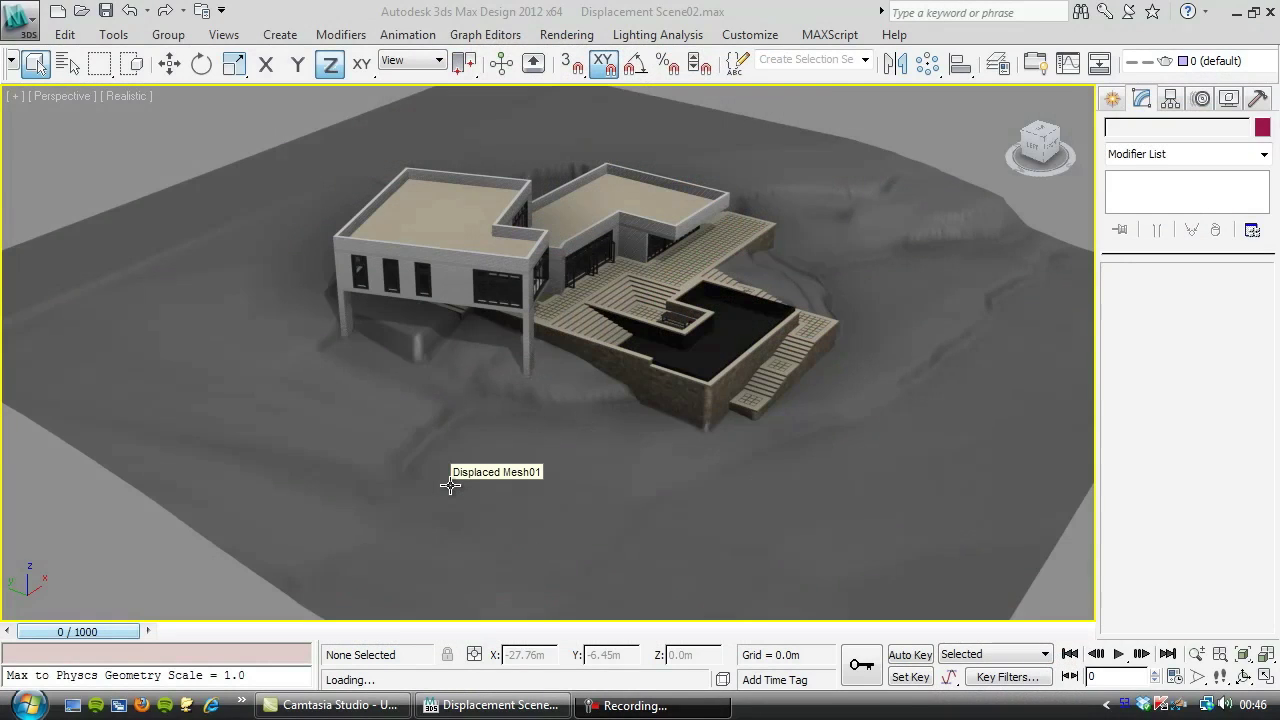
- Save the current scene from the Application menu
click(14, 14)
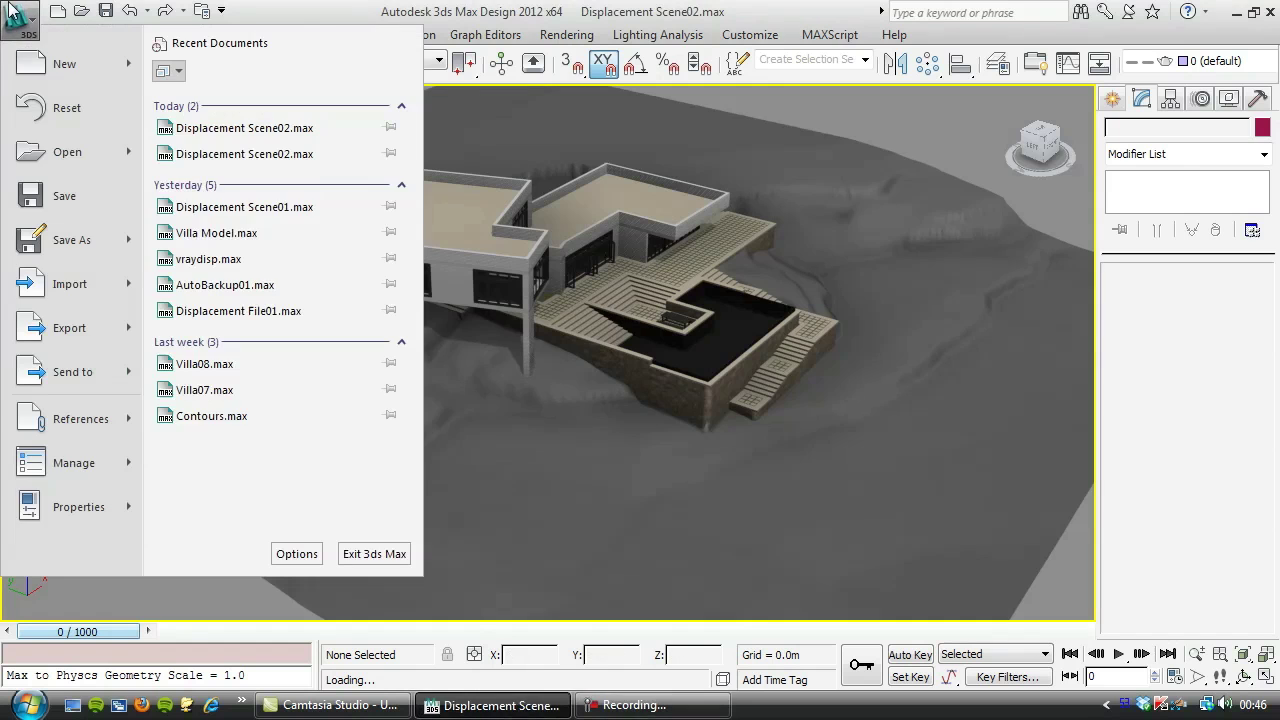
click(57, 195)
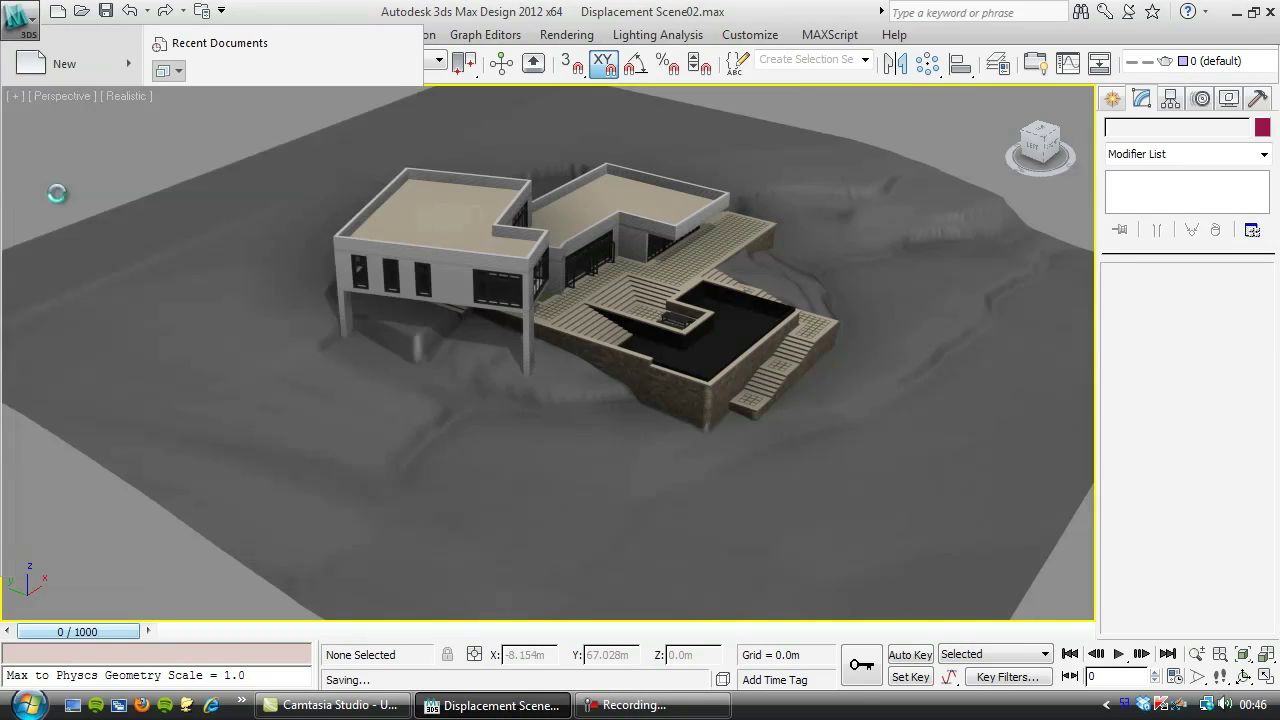
click(863, 62)
drag(863, 62, 513, 62)
- Hide the Villa layer and select the displaced terrain mesh
click(968, 64)
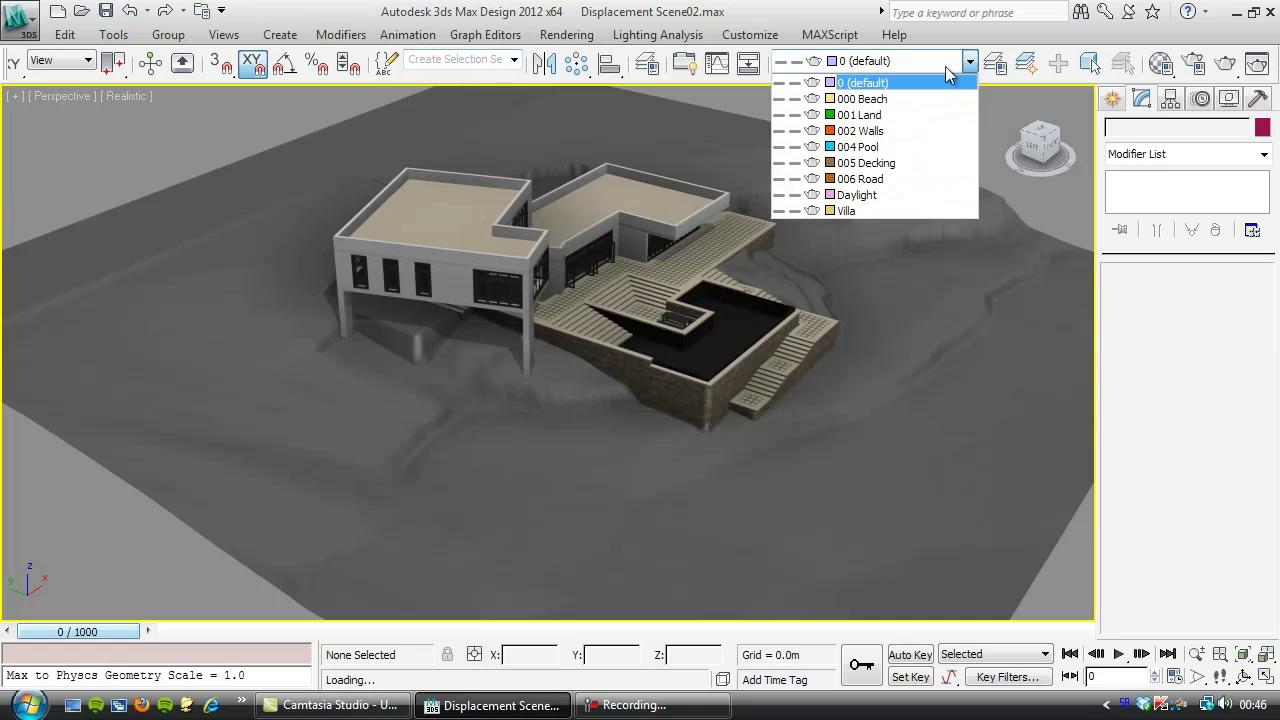
click(778, 211)
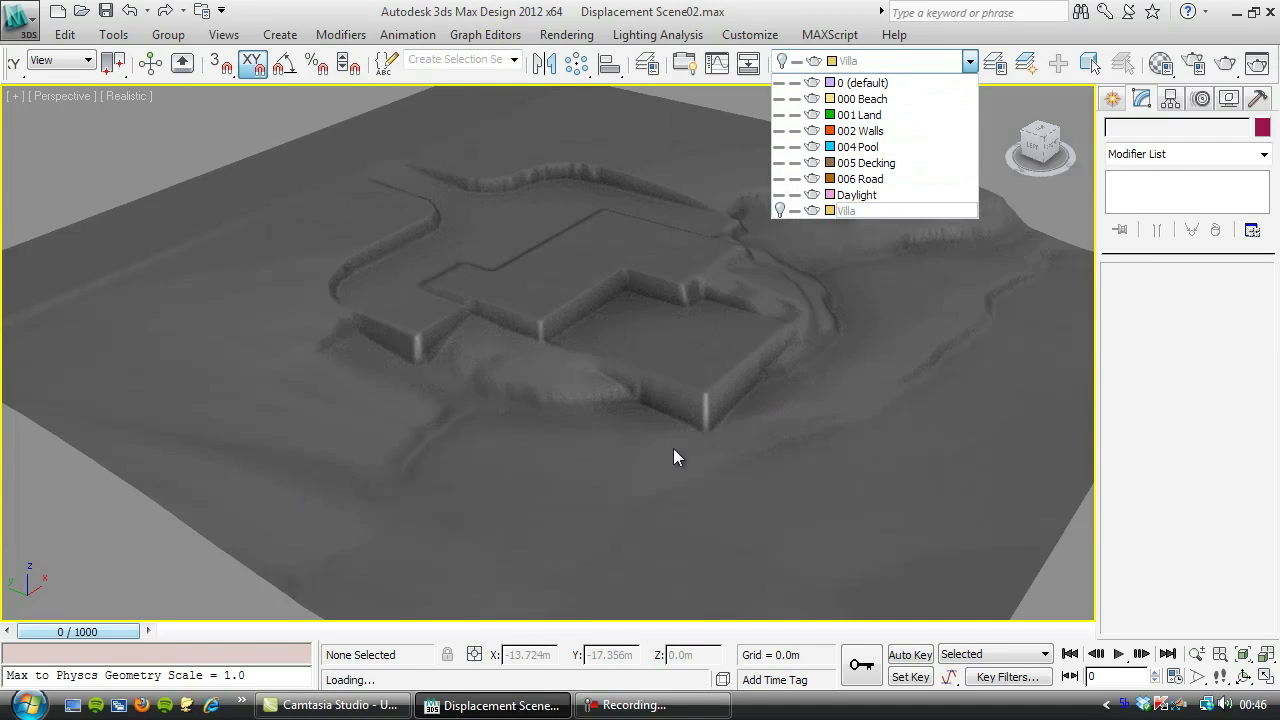
click(537, 437)
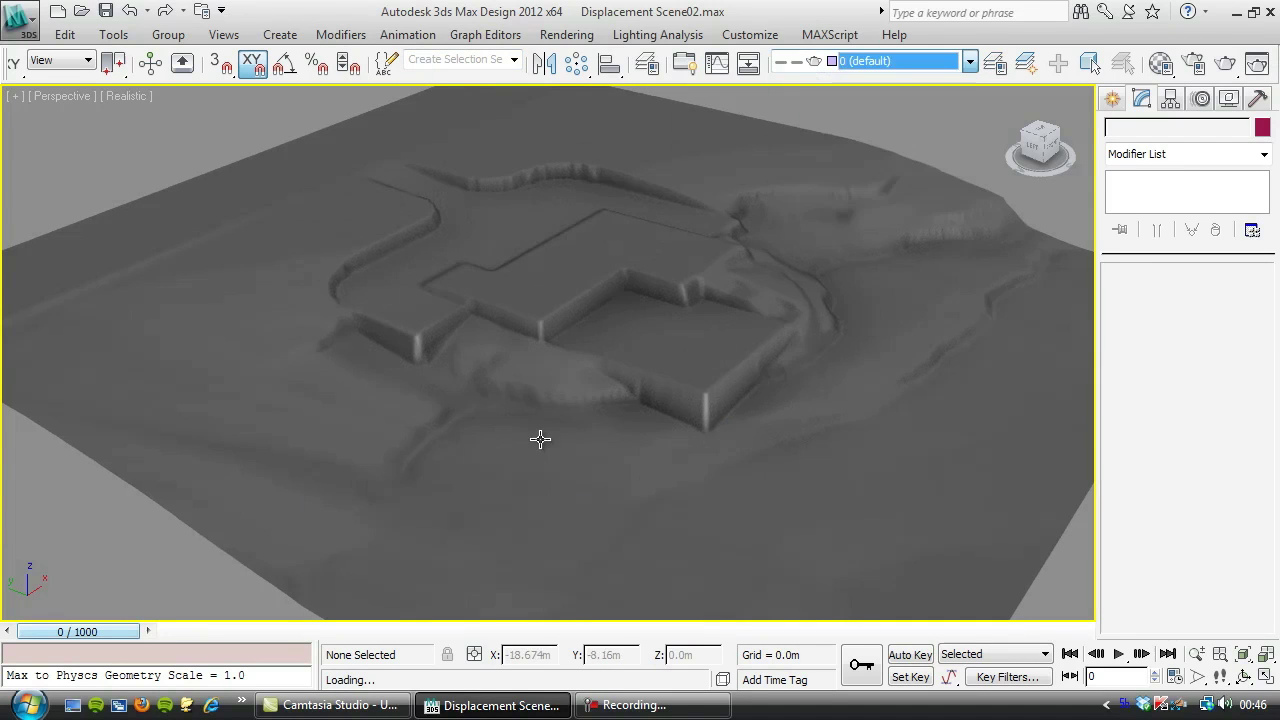
click(615, 471)
- Add an Edit Poly modifier on top of Displace on Displaced Mesh01 and expand its sub-object levels
scroll(720, 455, down, 8)
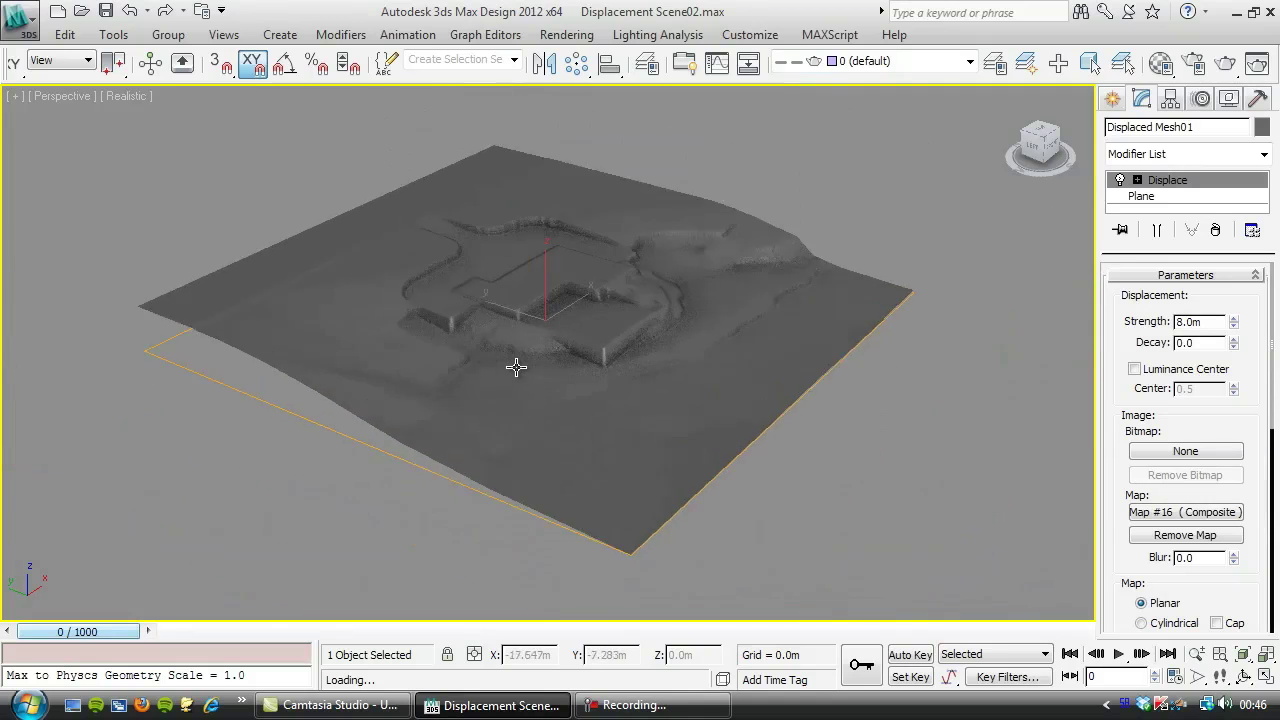
alt+middle_drag(574, 317, 537, 332)
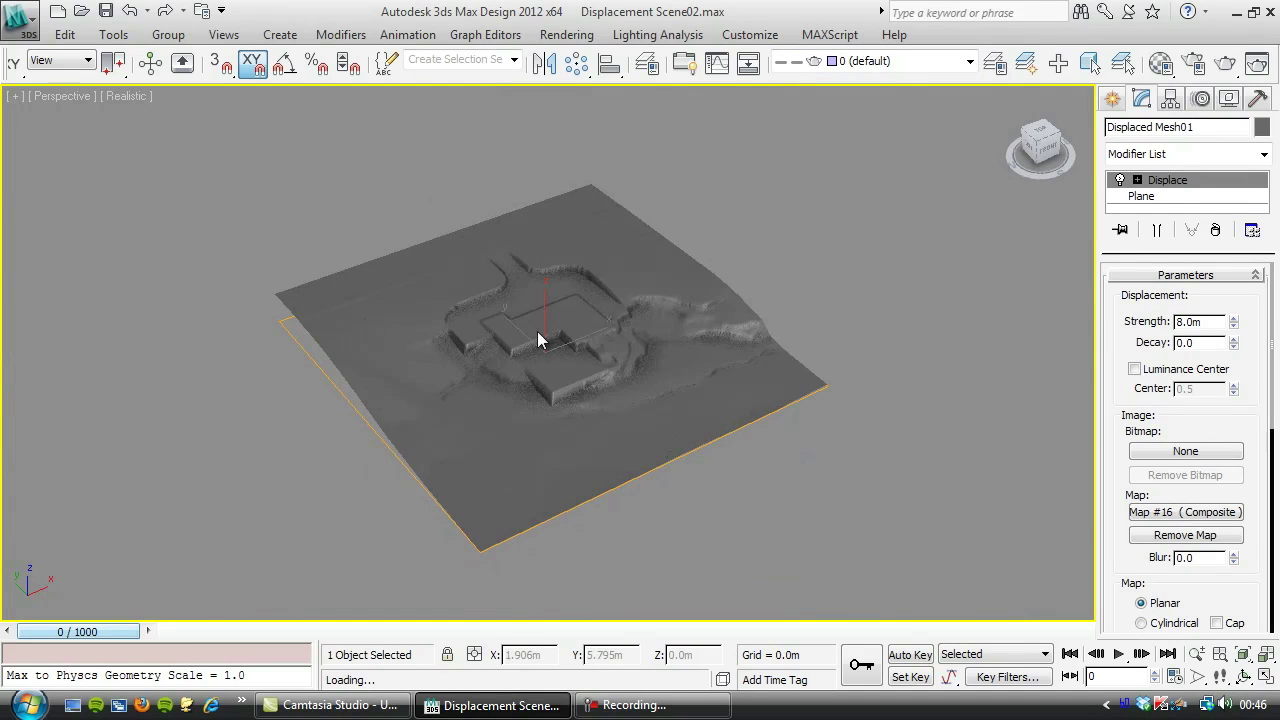
click(1264, 156)
click(1152, 374)
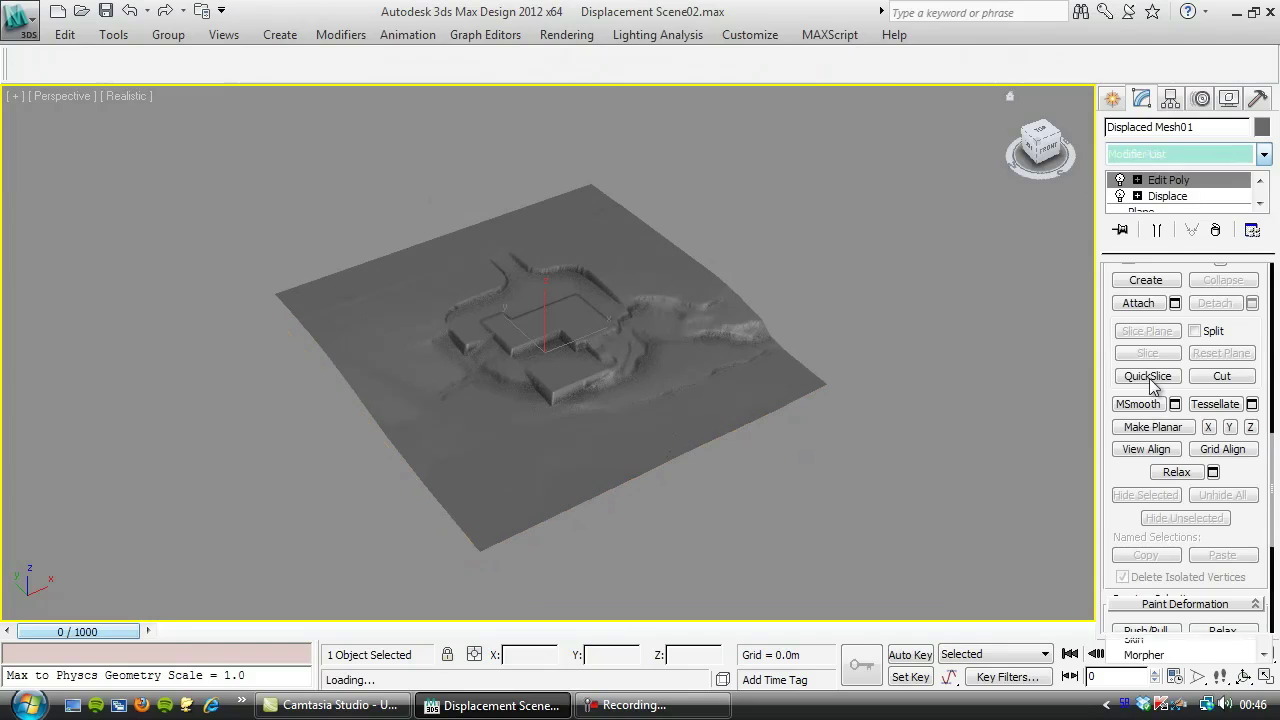
click(1137, 180)
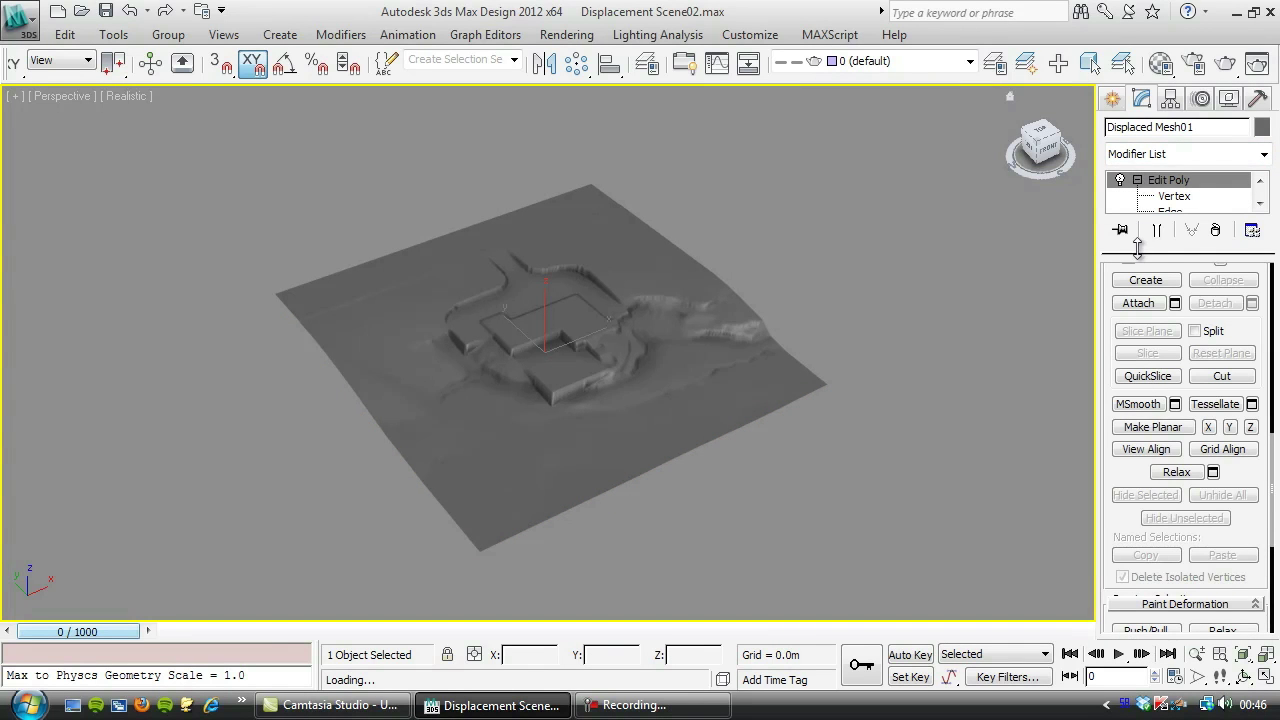
drag(1138, 248, 1129, 337)
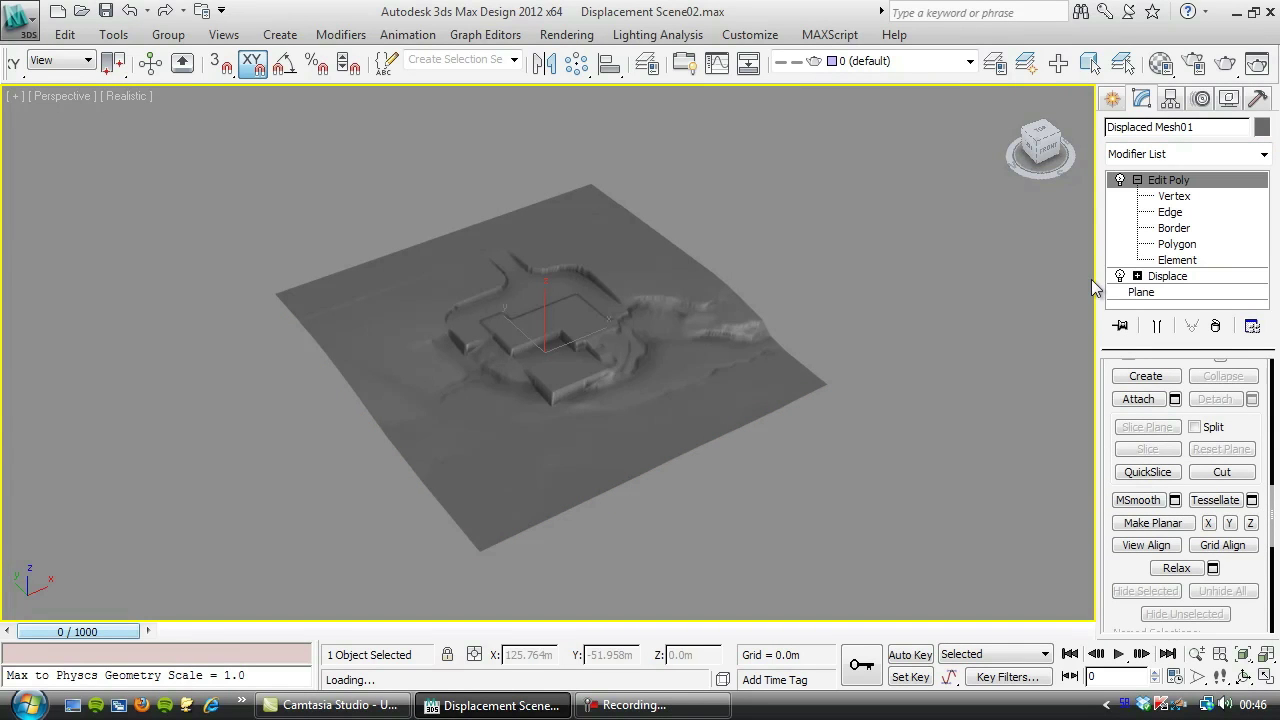
- Select the terrain's outer border and Shift-drag it down about 7 m into side walls
click(1176, 229)
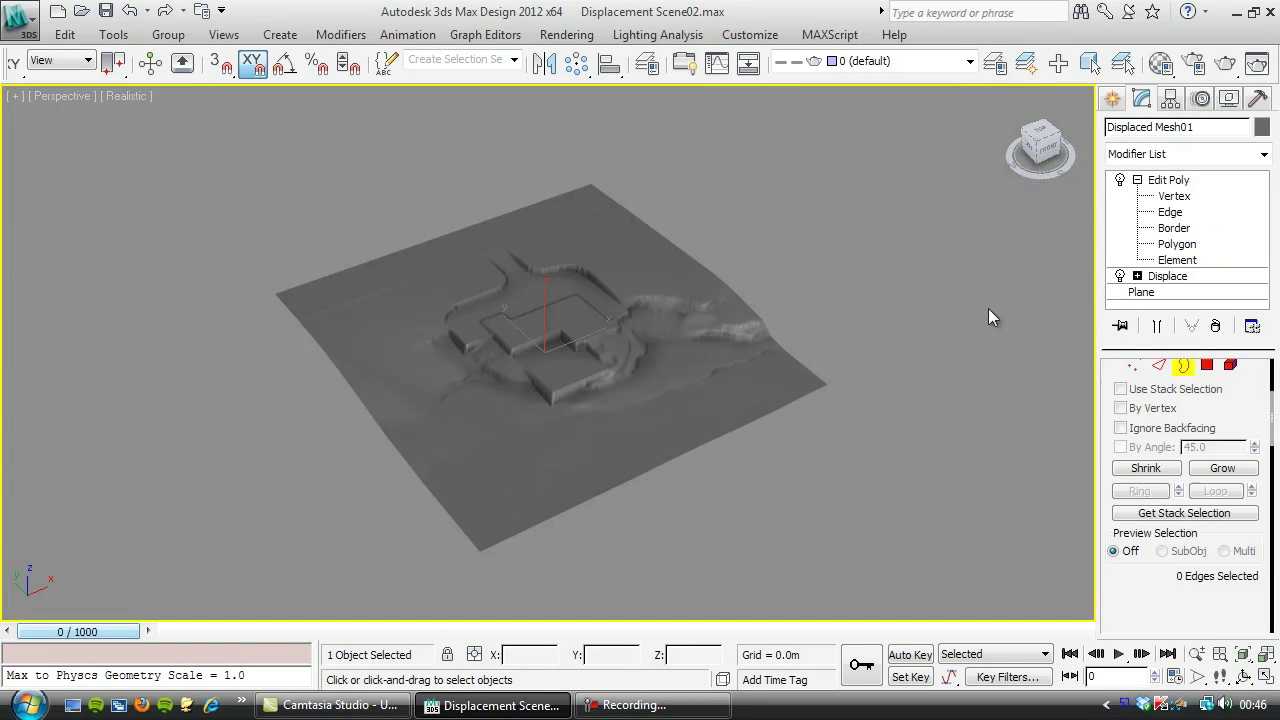
click(793, 399)
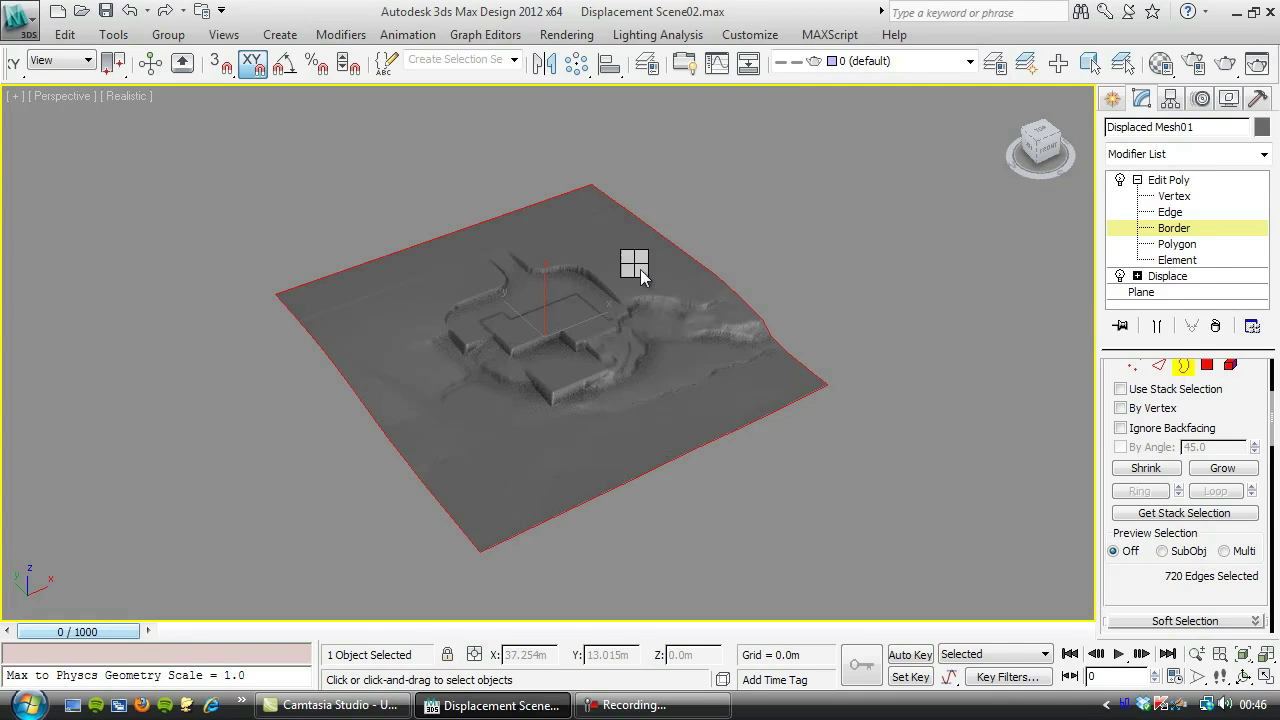
key(w)
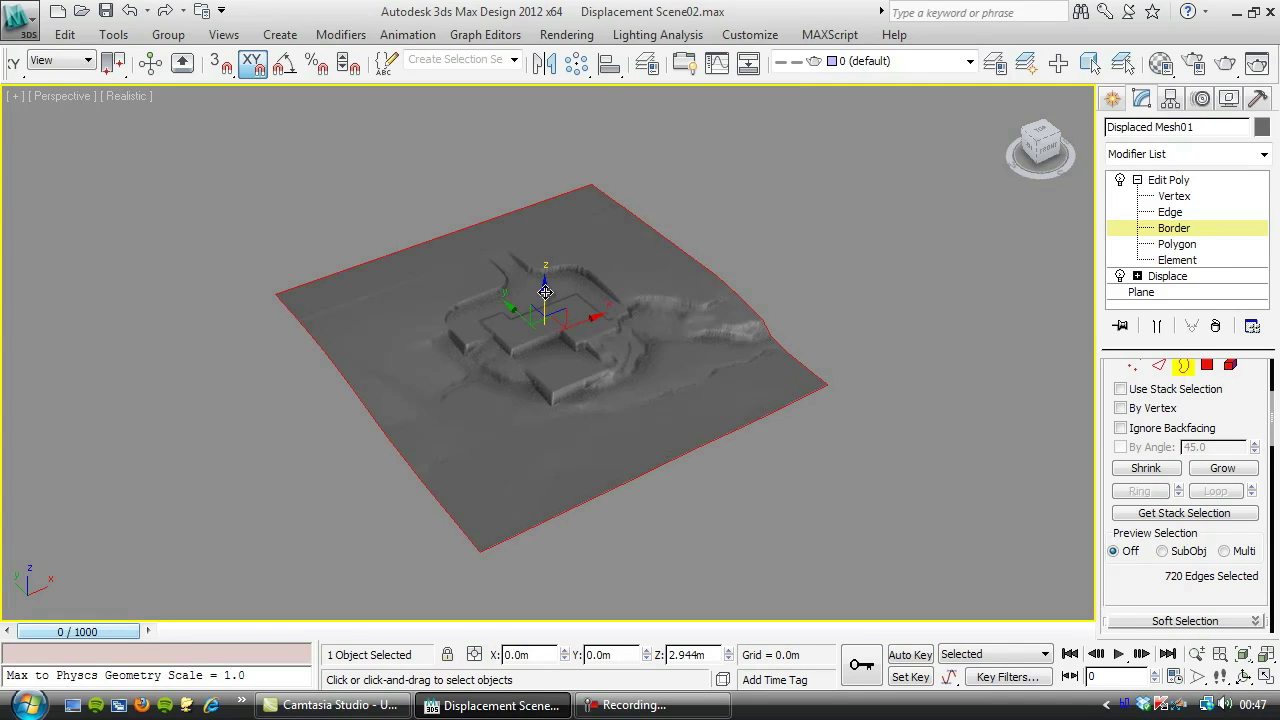
shift+drag(543, 296, 572, 361)
shift+drag(545, 303, 814, 474)
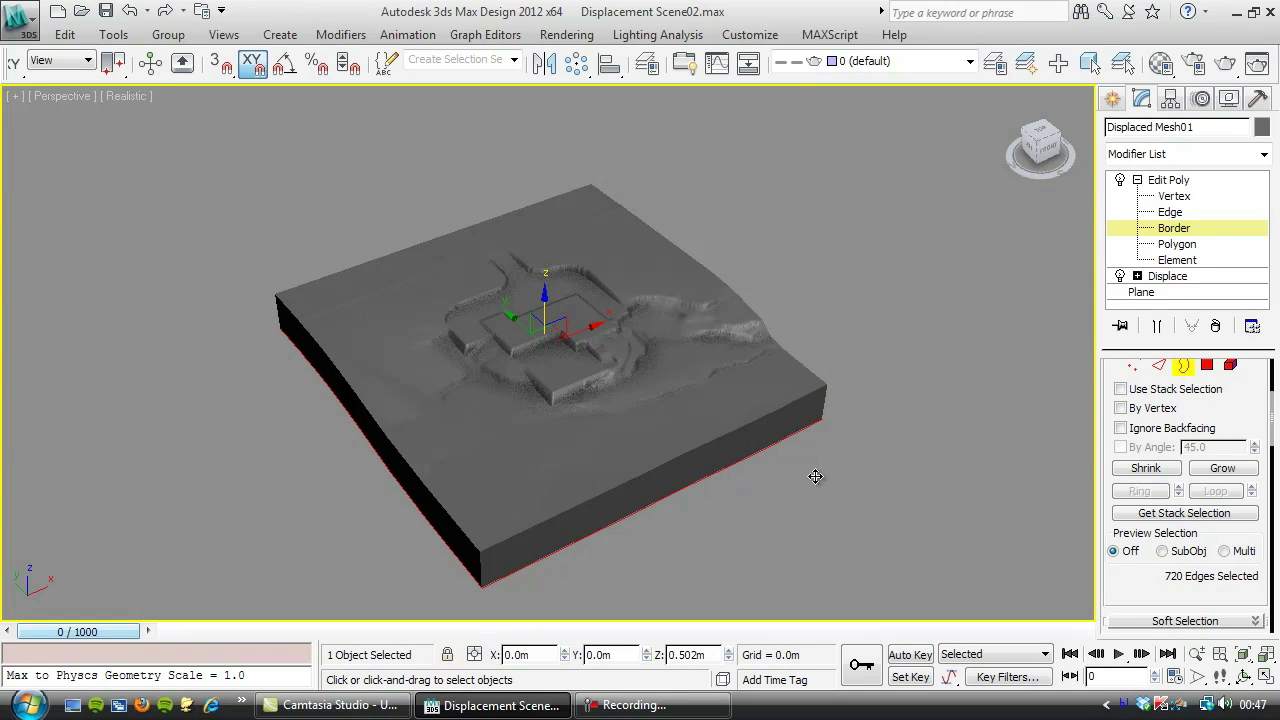
- In the top view, flatten the selected border and cancel a stray outward extrusion
click(62, 96)
click(88, 214)
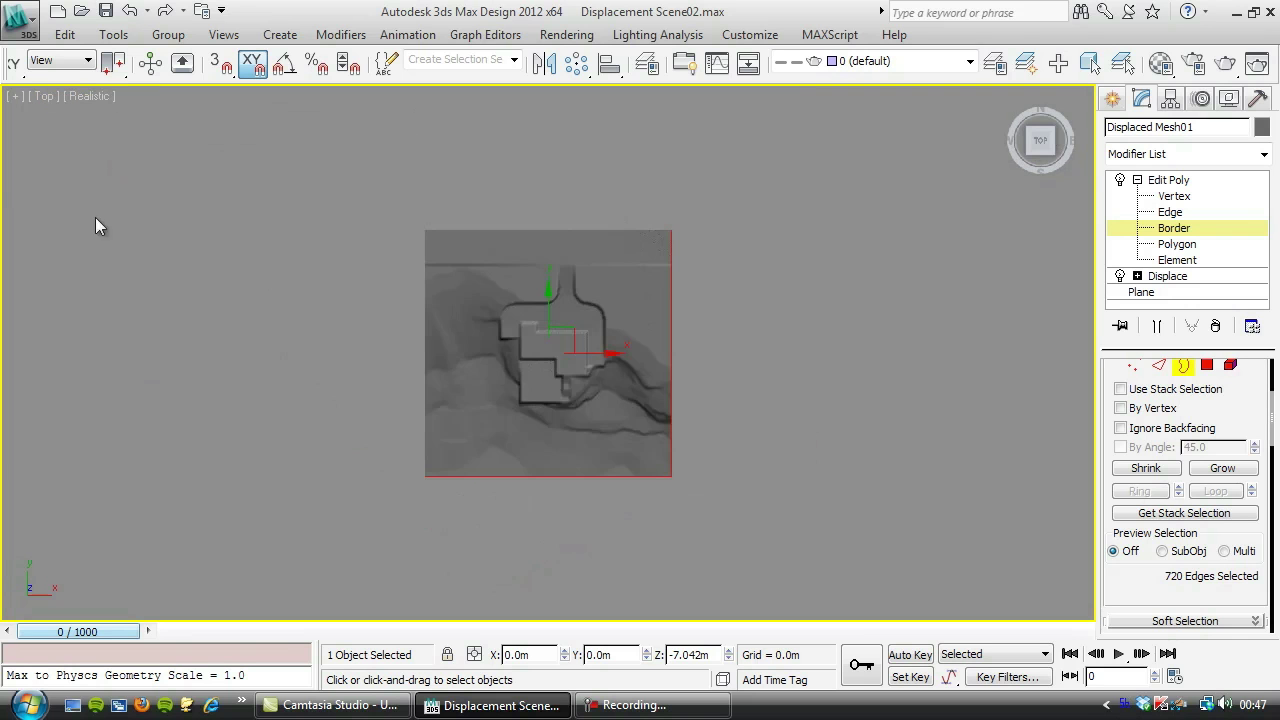
scroll(677, 434, up, 5)
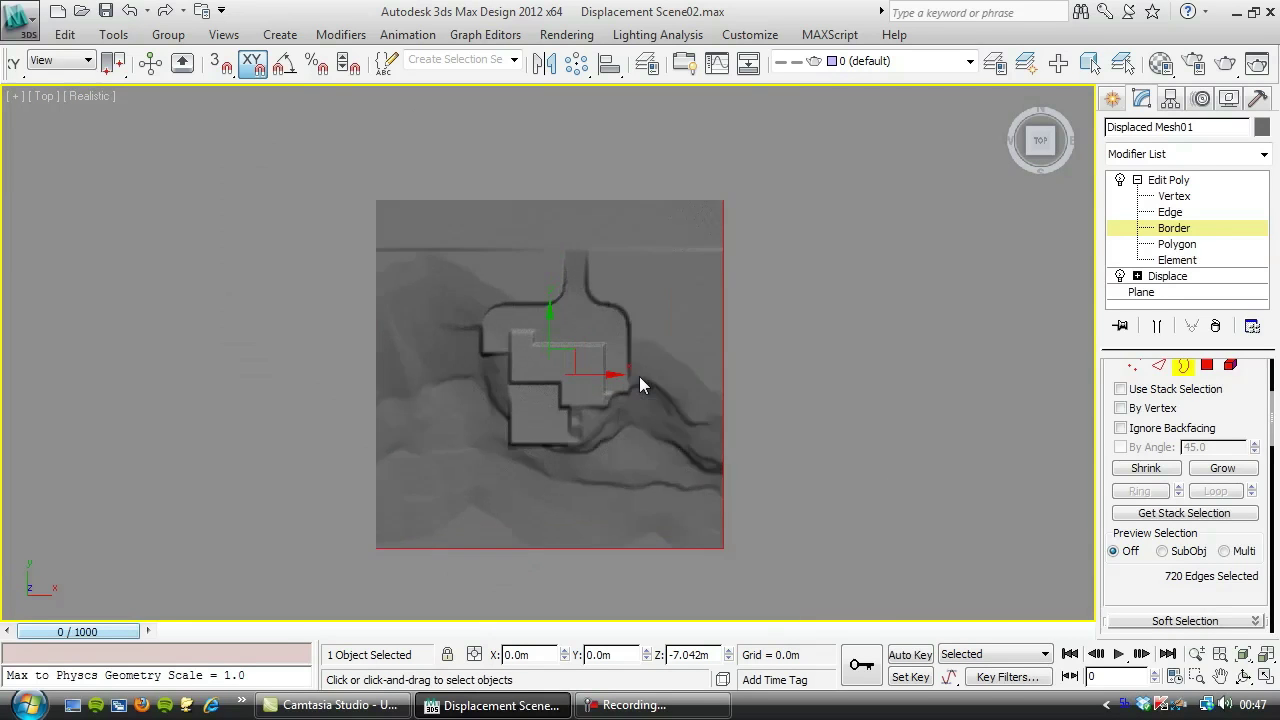
scroll(640, 380, down, 3)
drag(1120, 585, 1111, 231)
scroll(1110, 520, down, 5)
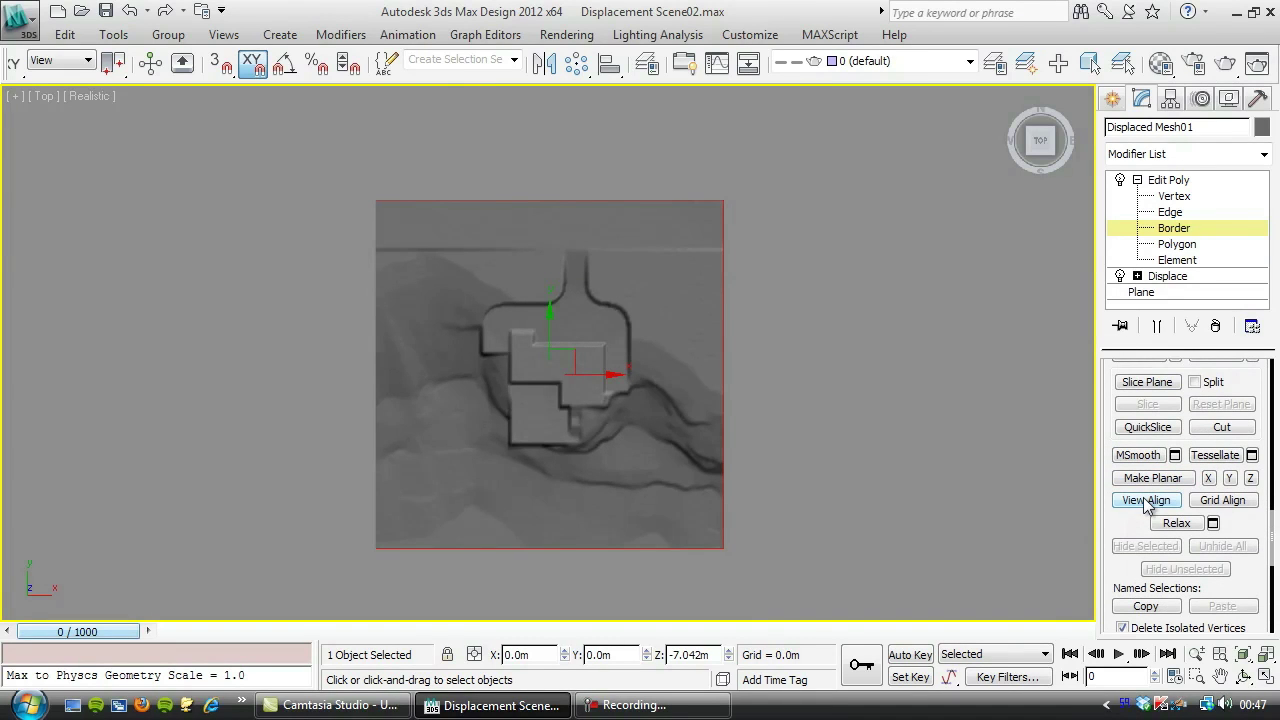
click(1146, 502)
shift+drag(570, 352, 577, 310)
right_click(577, 310)
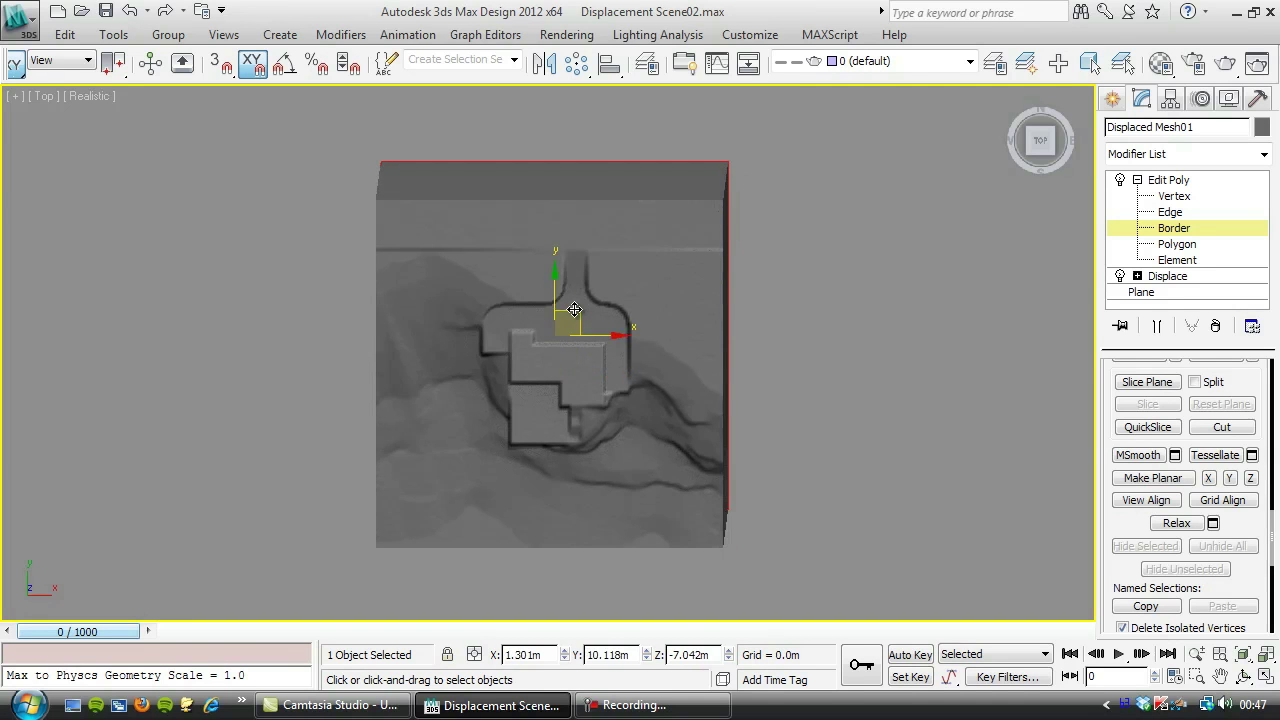
- Zoom into the lower-right terrain, switch to Vertex level and tilt the view onto the slab
middle_drag(714, 537, 596, 408)
scroll(594, 416, up, 5)
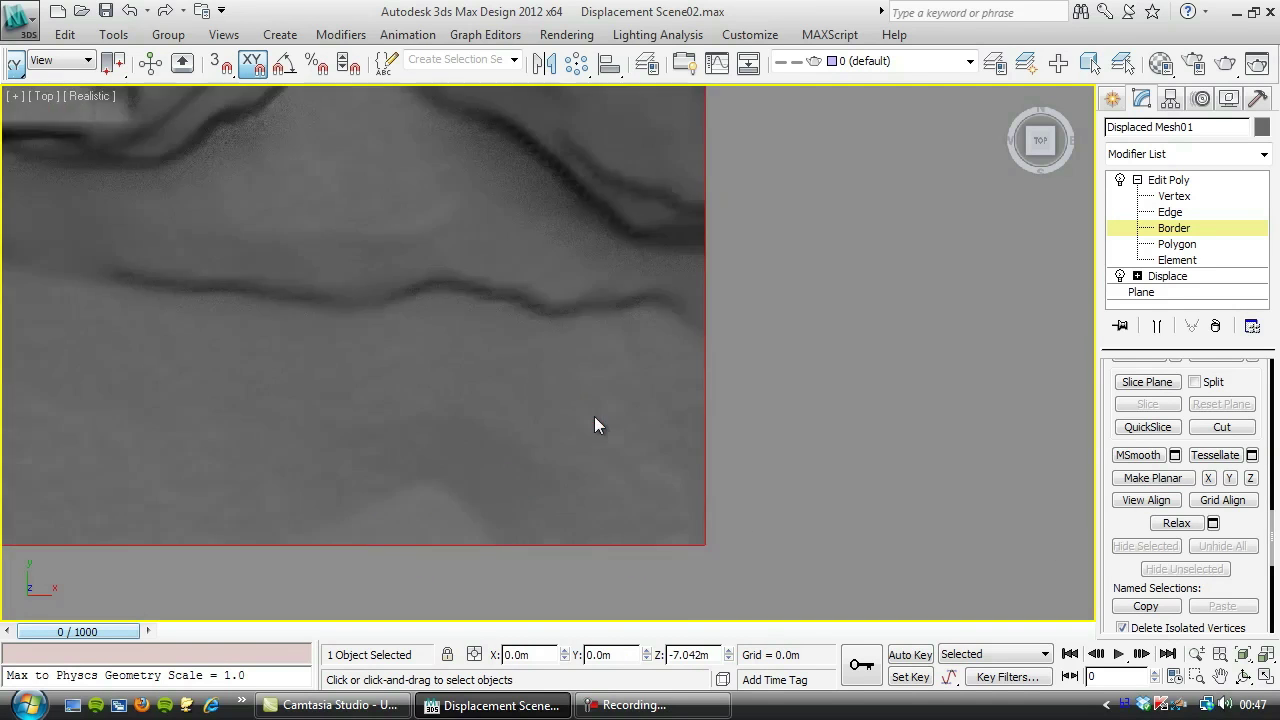
click(1172, 197)
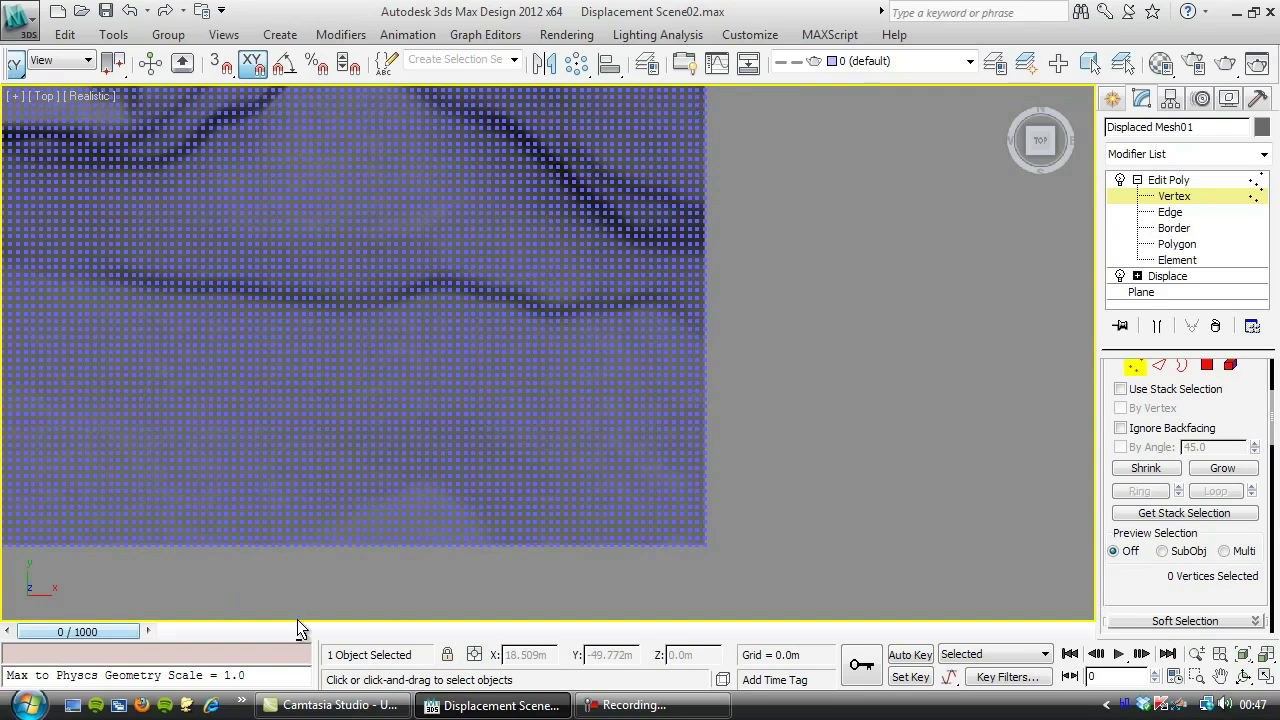
alt+middle_drag(289, 618, 883, 457)
- Cap the slab's open bottom border and exit Edit Poly sub-object mode
click(1185, 367)
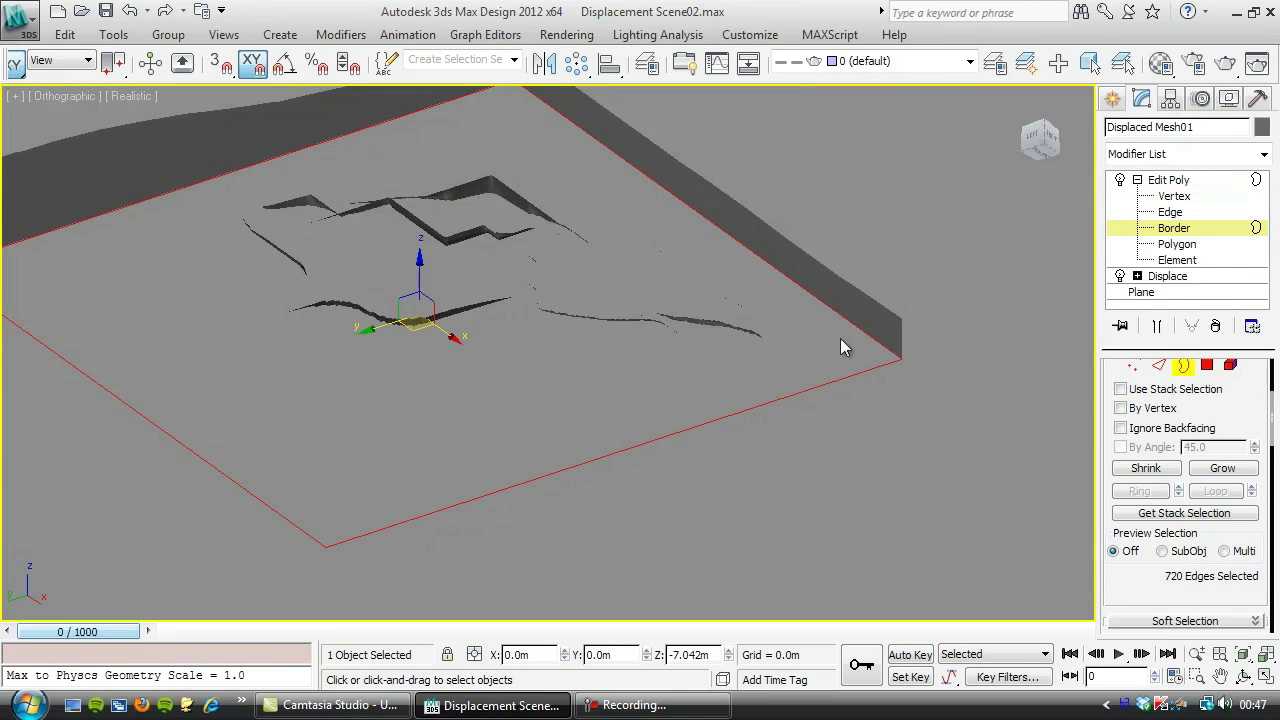
scroll(1127, 604, down, 5)
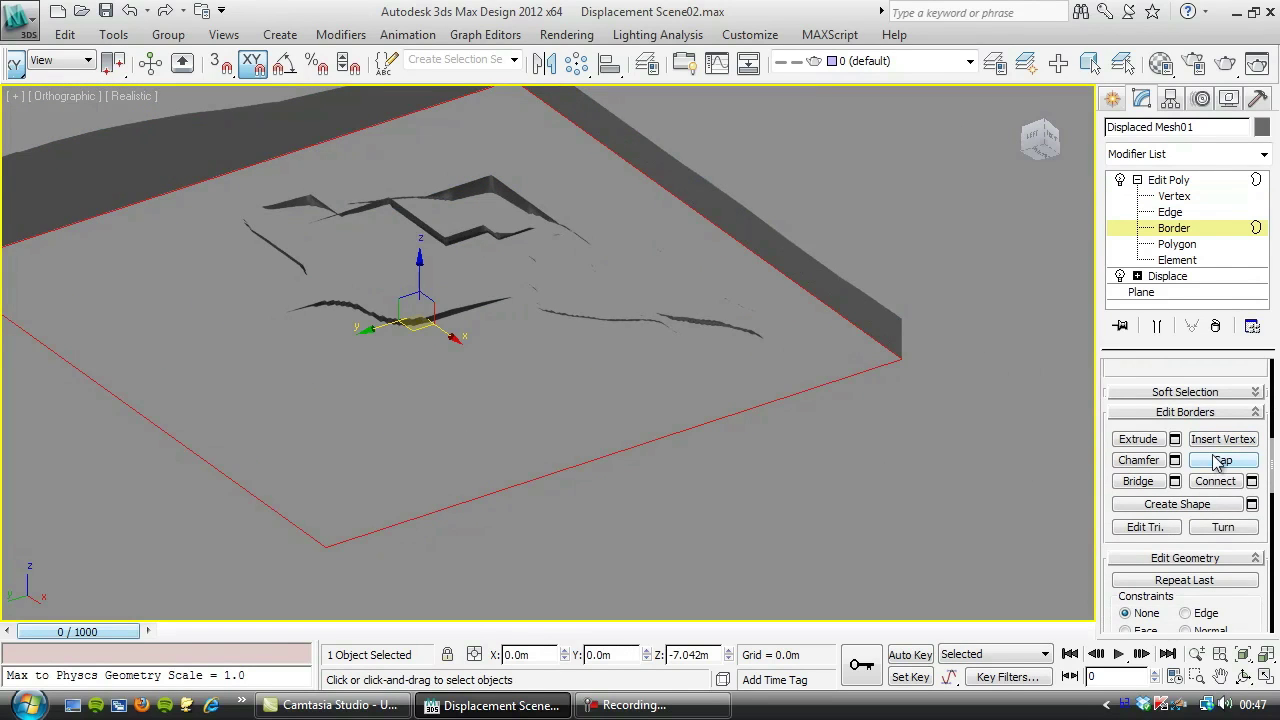
click(1220, 461)
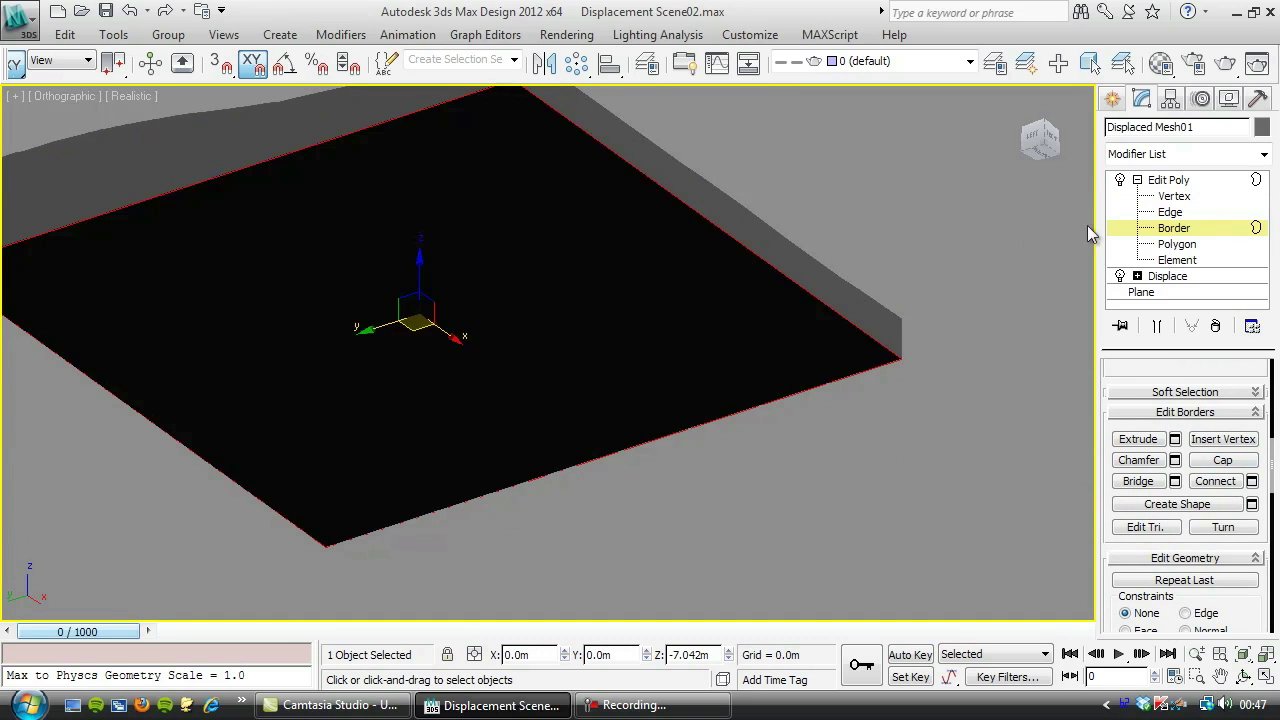
click(1152, 181)
click(1137, 181)
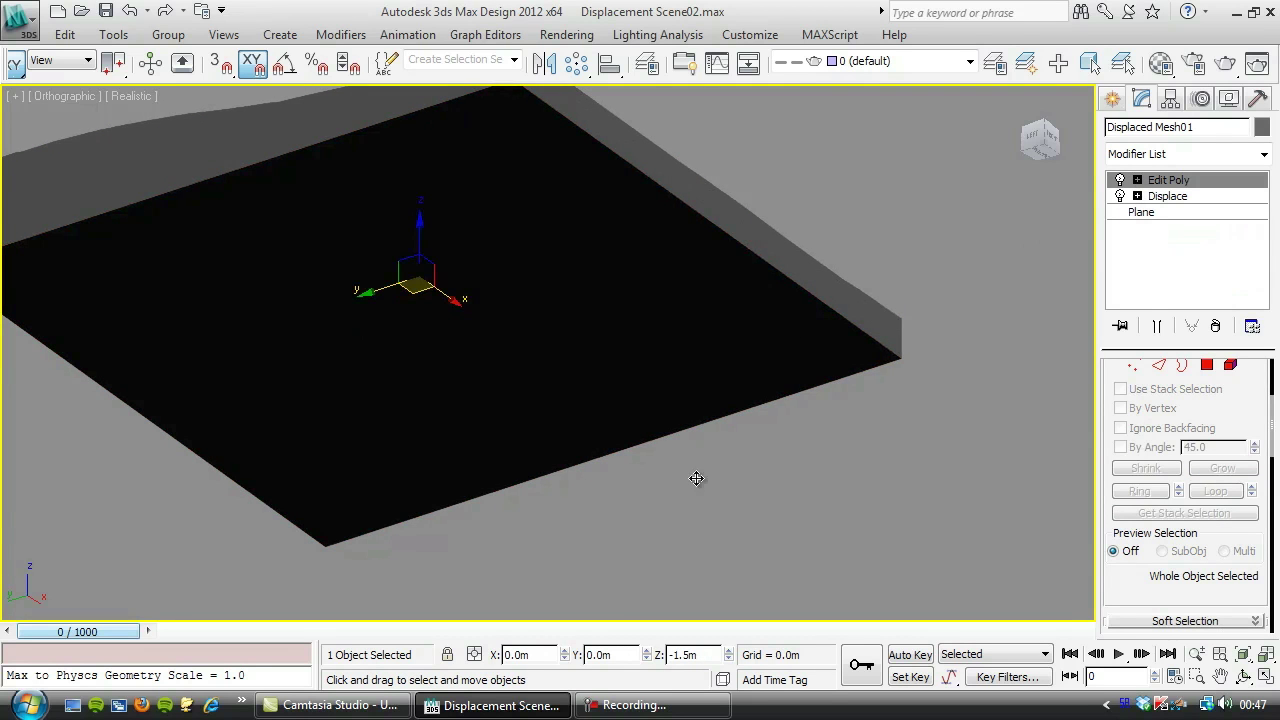
- Orbit back to a perspective view and frame the whole solid slab
alt+middle_drag(568, 407, 617, 440)
mouse_move(566, 326)
alt+middle_down()
mouse_move(475, 443)
mouse_move(371, 437)
mouse_move(360, 306)
mouse_move(440, 251)
mouse_move(549, 336)
alt+middle_up()
key(shift+z)
alt+middle_drag(471, 446, 493, 385)
key(z)
alt+middle_drag(414, 377, 880, 206)
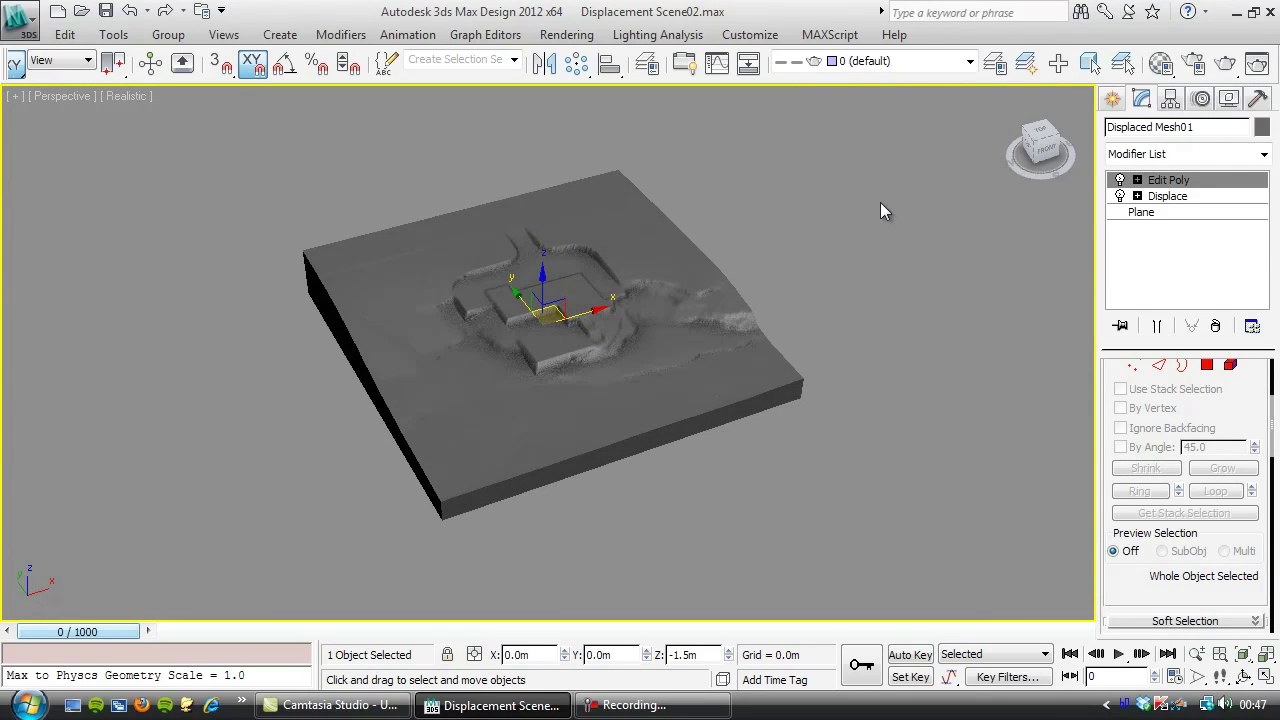
- Open the Material Editor on Map #16, toggle Layer 3 off and on, and move the editor aside
click(1160, 62)
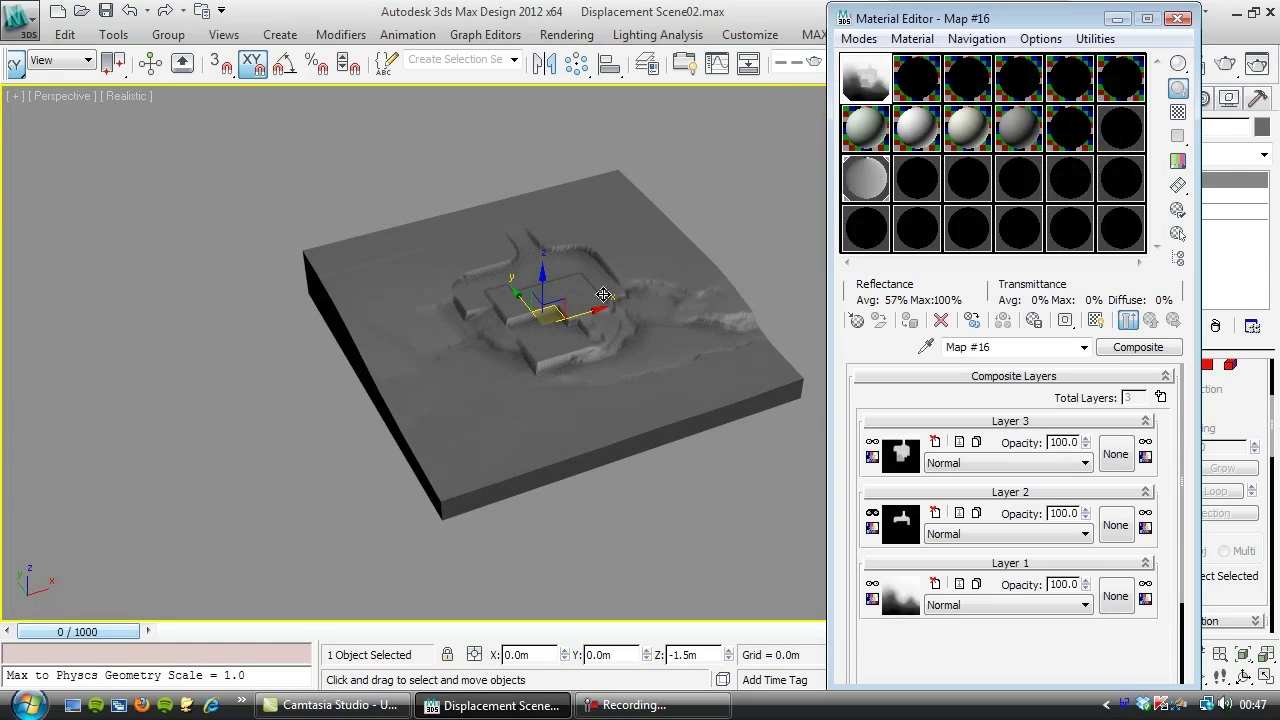
click(872, 443)
click(872, 443)
drag(1015, 20, 245, 9)
mouse_move(555, 460)
middle_down()
mouse_move(610, 480)
mouse_move(600, 517)
mouse_move(497, 453)
mouse_move(552, 444)
middle_up()
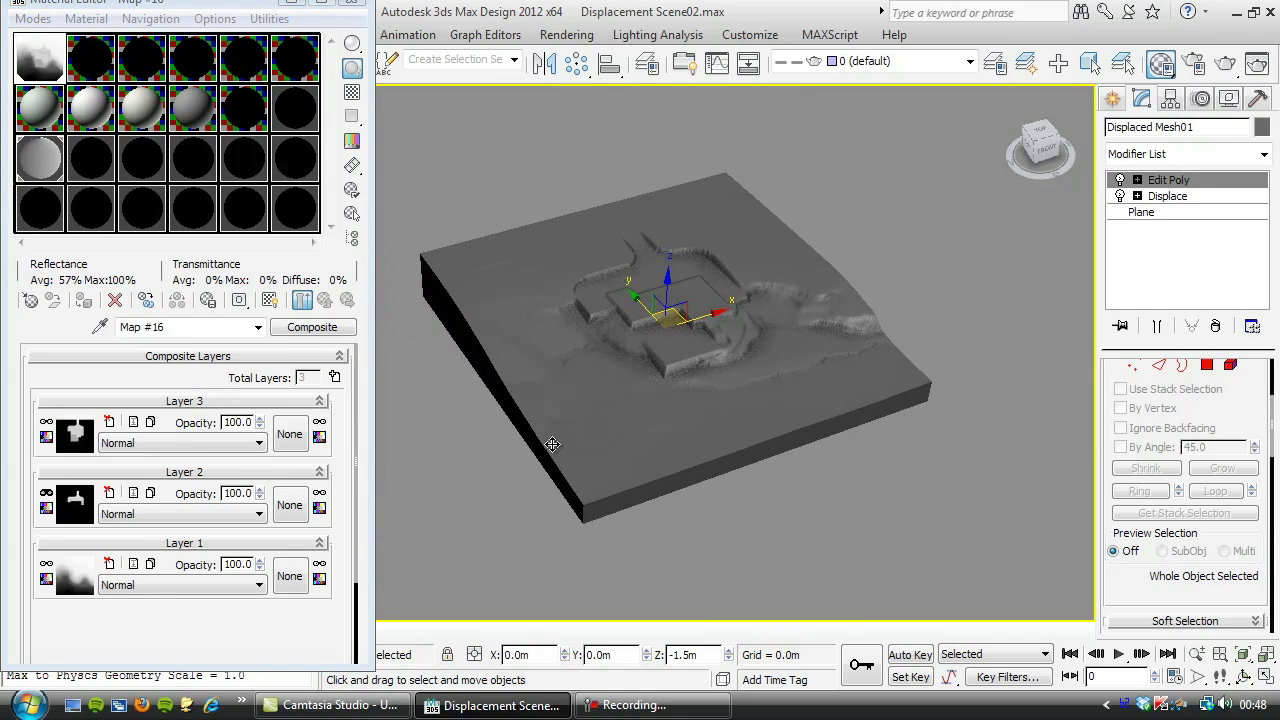
- Measure the slab with the Measure utility: 90 × 90 × 13.419 m
click(1260, 99)
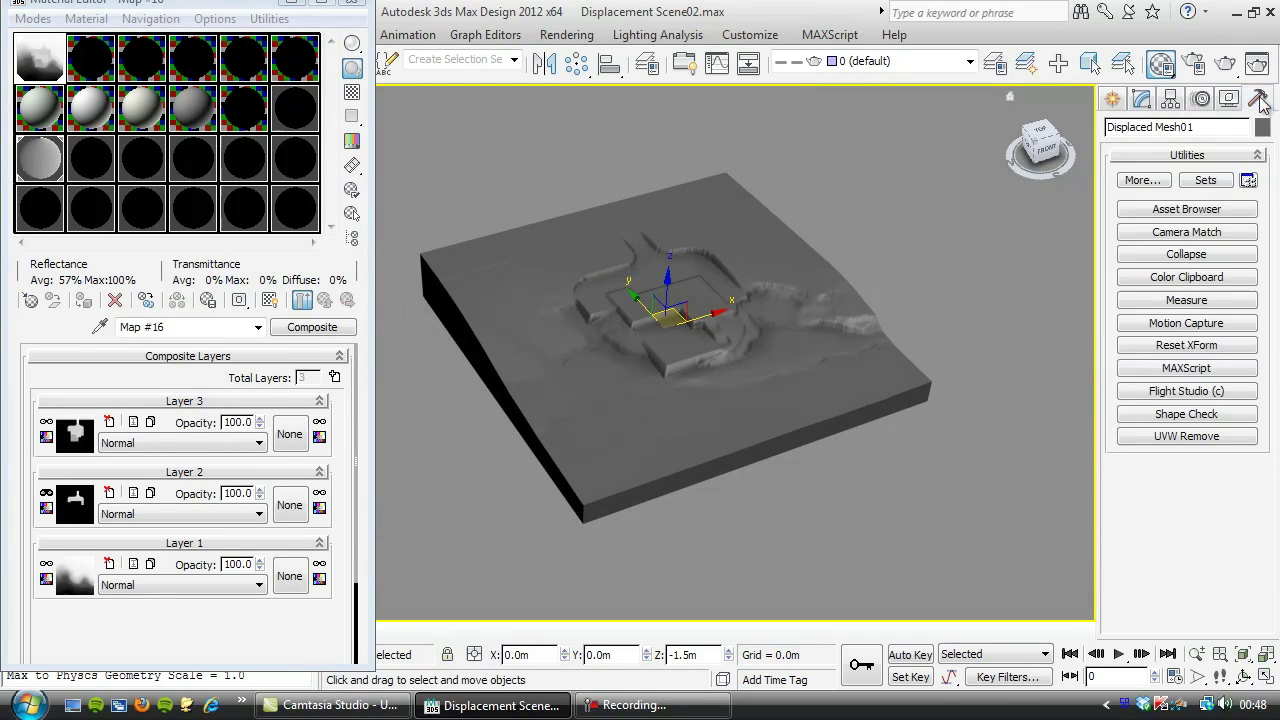
click(1187, 301)
scroll(1104, 330, down, 3)
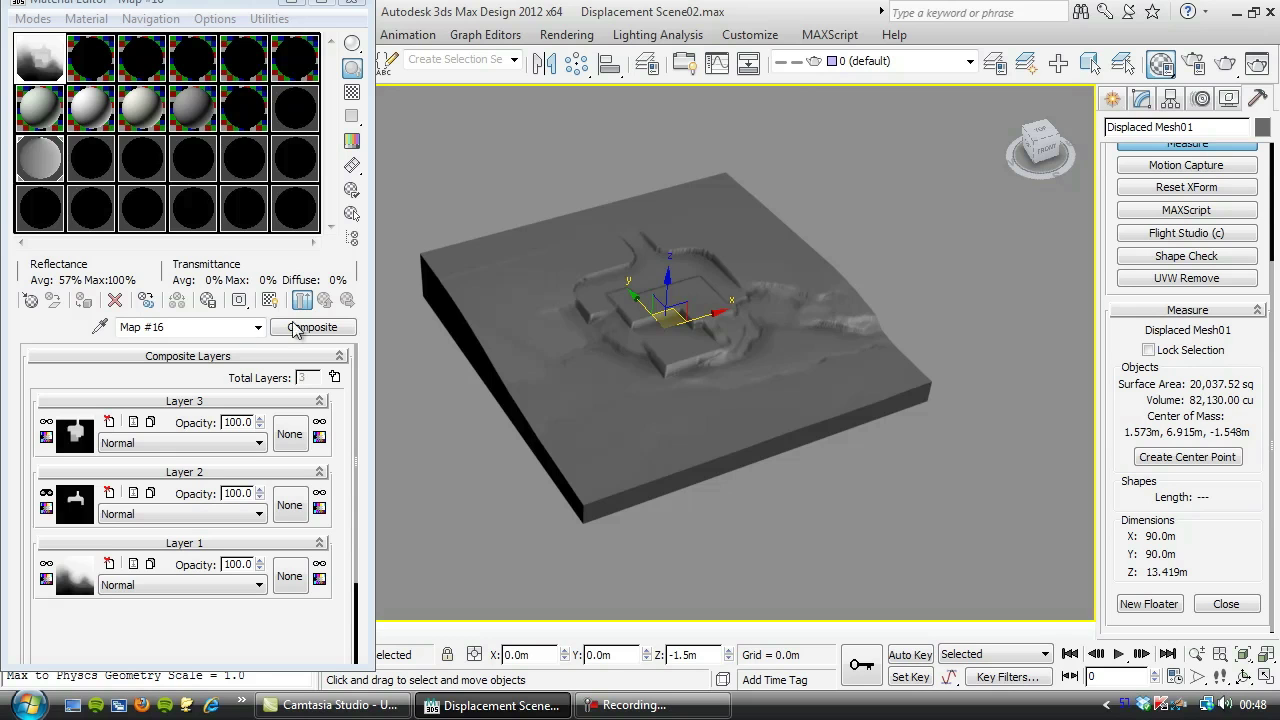
- Toggle Composite Layer 3 off, on and off again to compare the terrain, then close the Material Editor
click(46, 423)
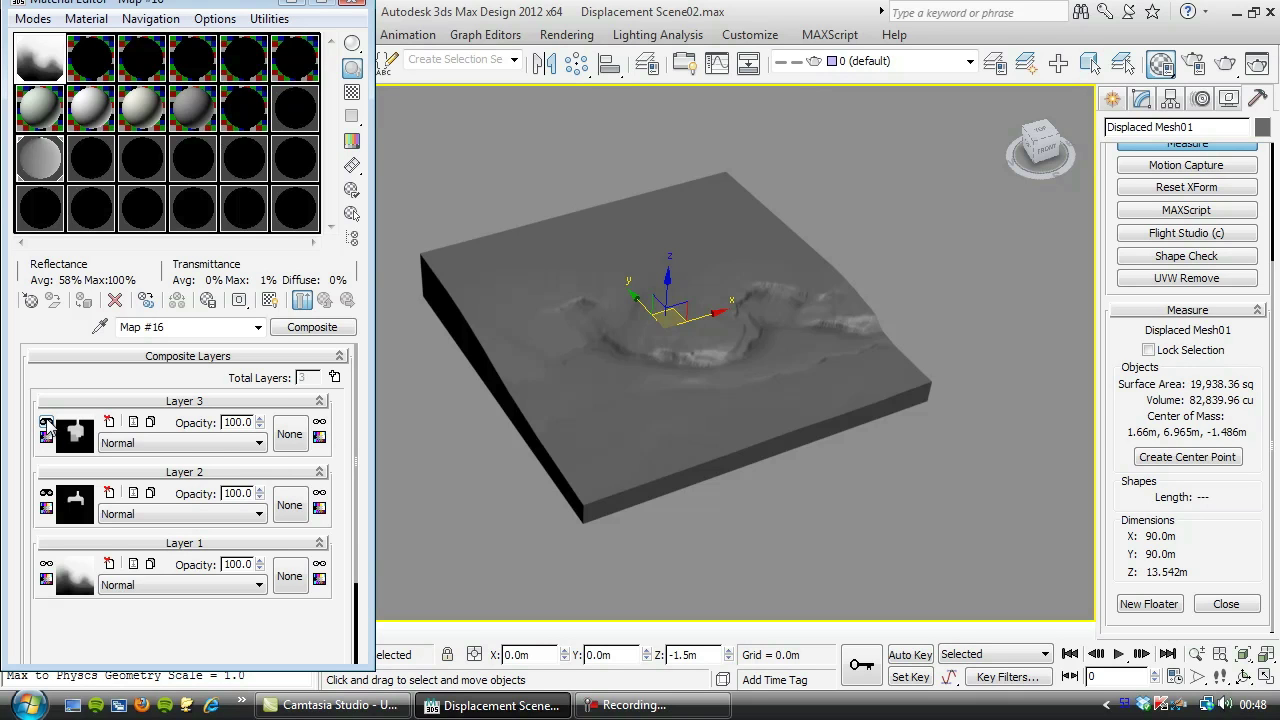
click(46, 422)
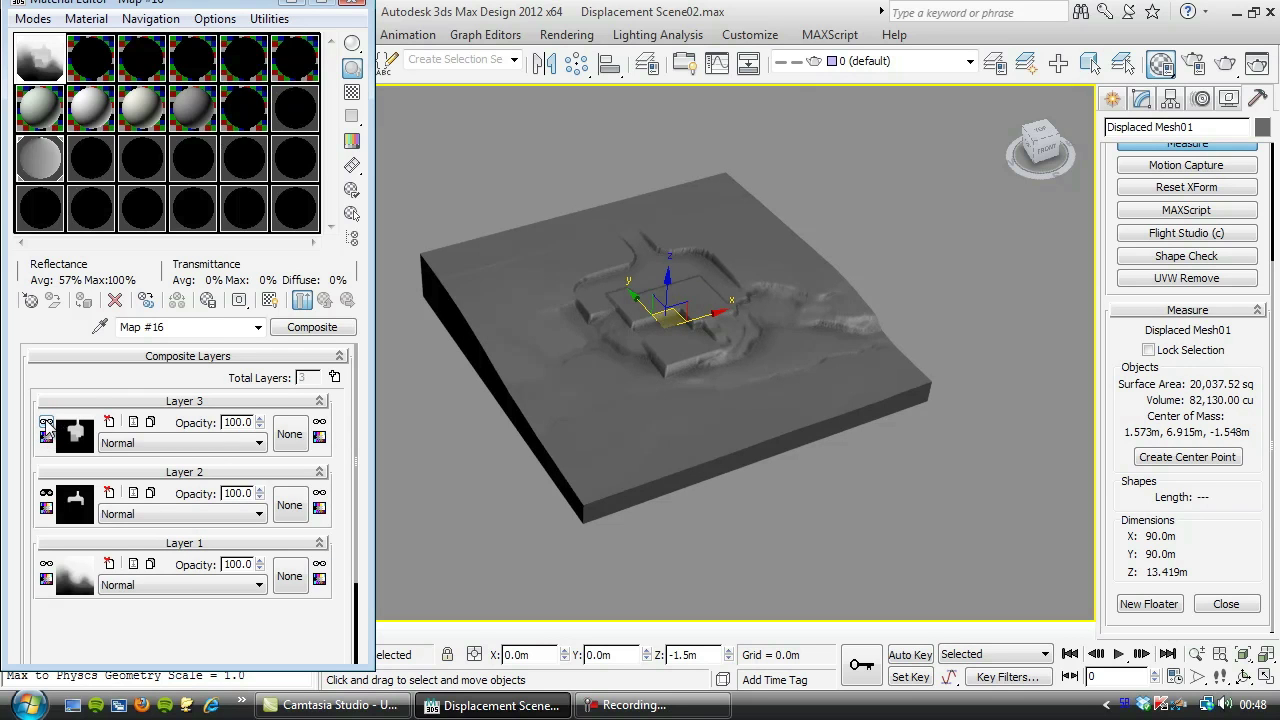
click(46, 422)
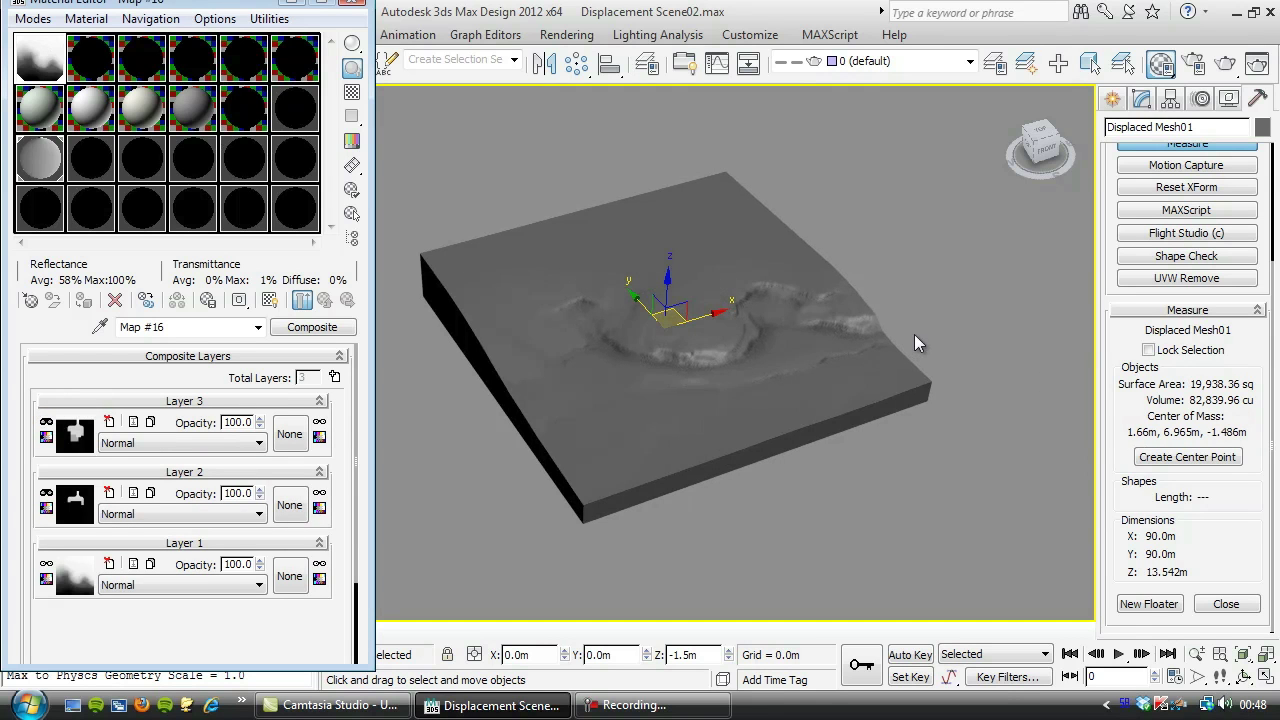
scroll(866, 208, up, 4)
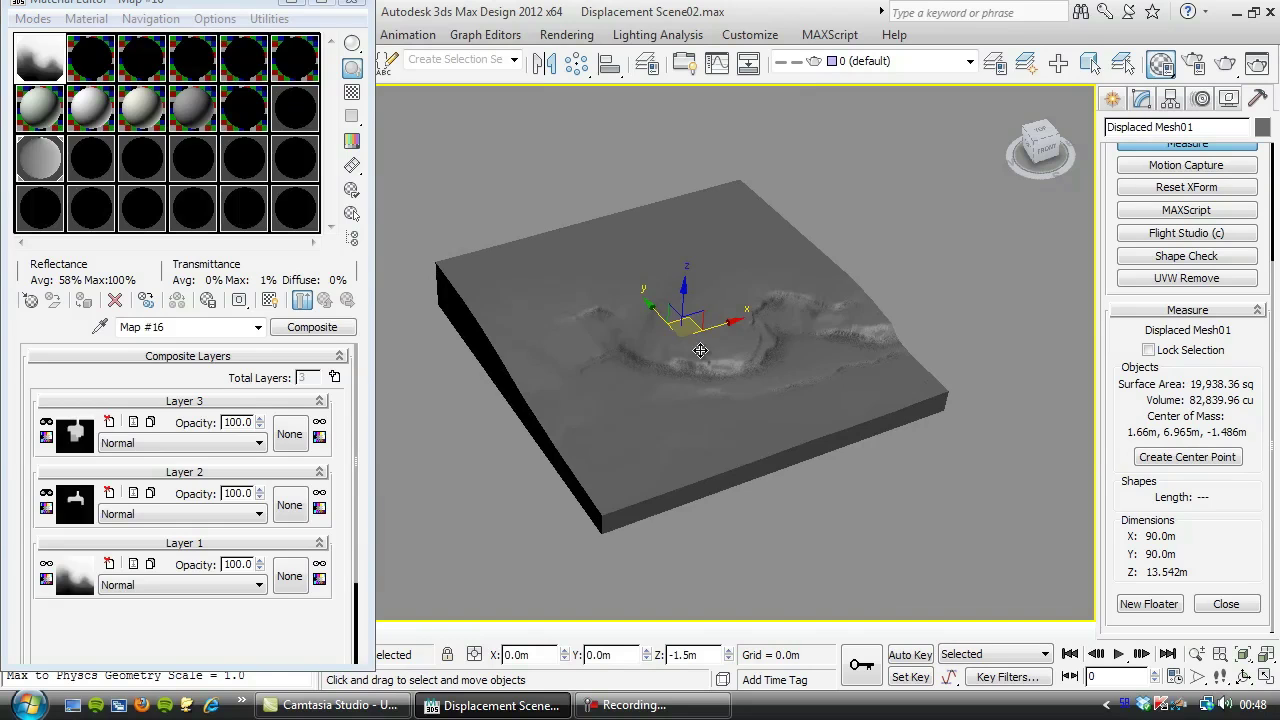
click(353, 4)
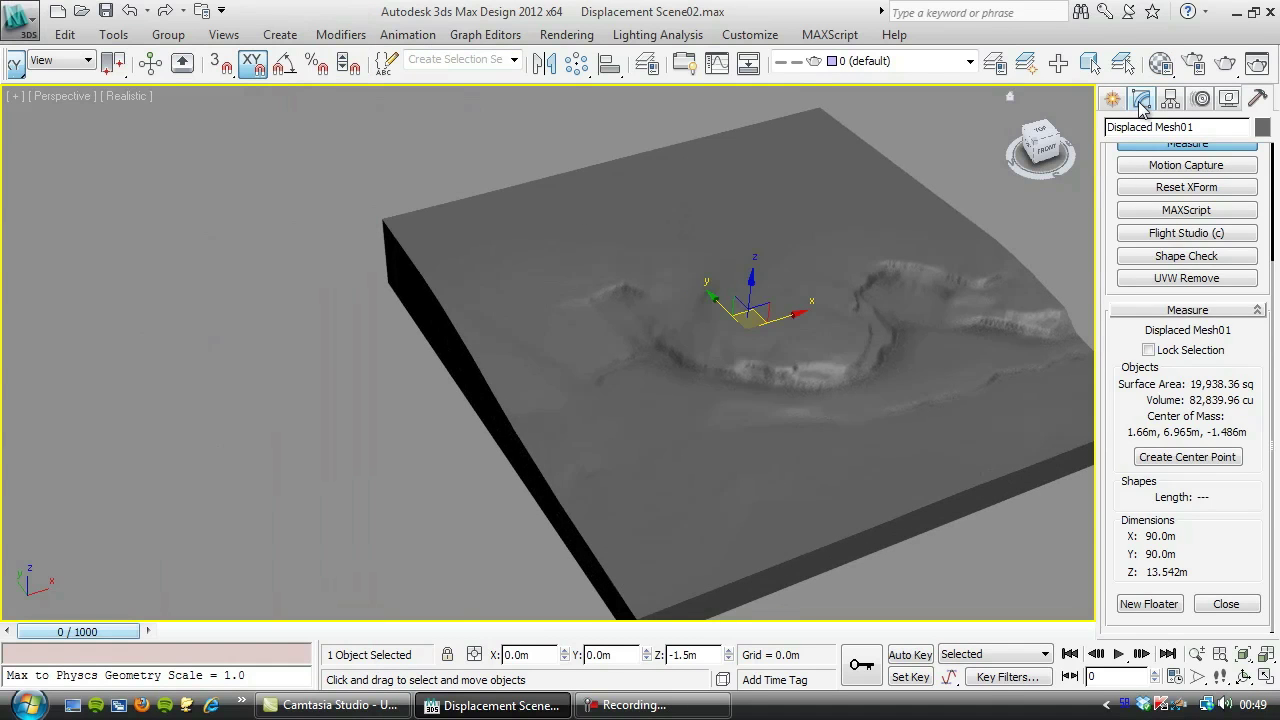
- Disable and delete the terrain's Edit Poly modifier, leaving a thin displaced plane
click(1141, 99)
middle_drag(858, 252, 834, 251)
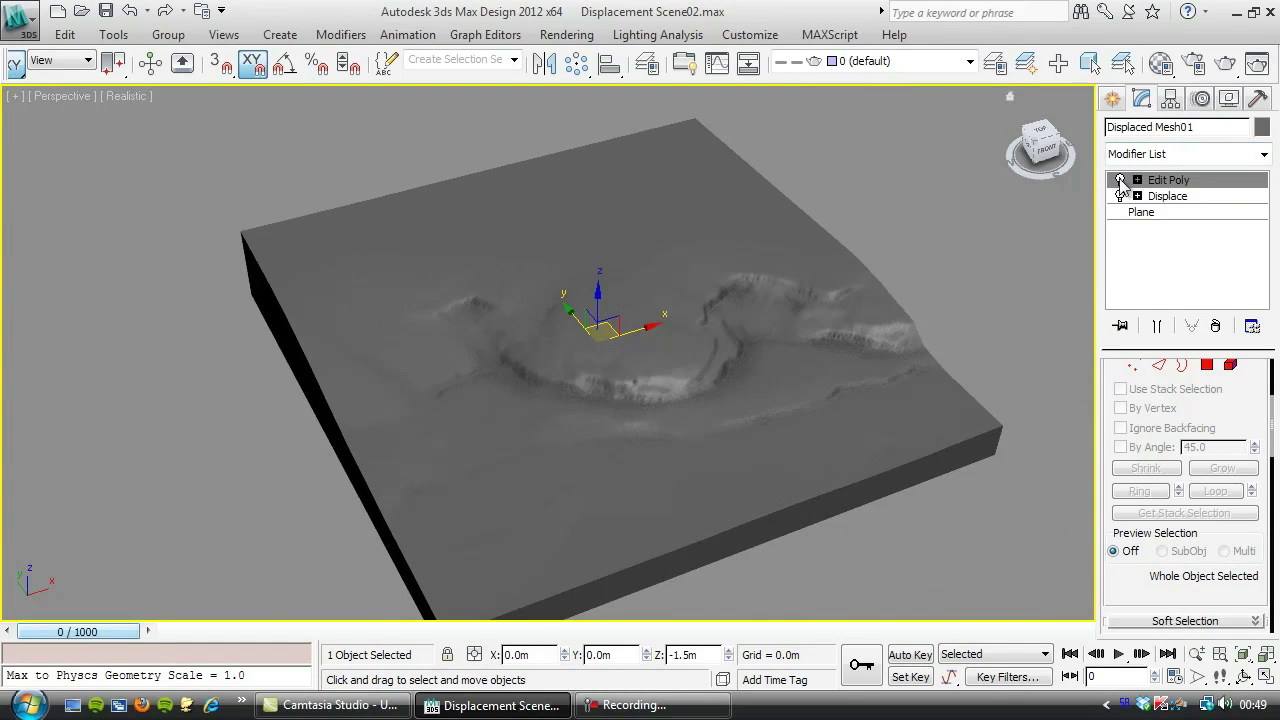
click(1120, 180)
click(1215, 326)
middle_drag(656, 460, 609, 438)
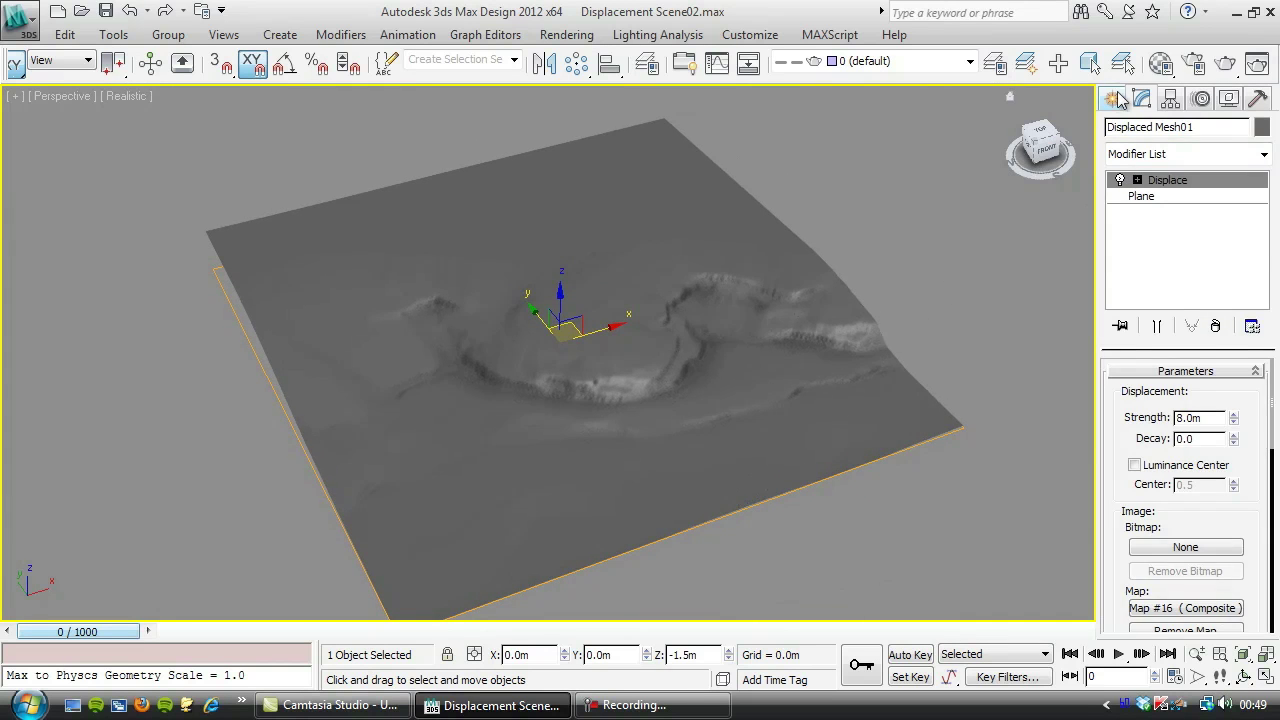
- Re-enable the house-platform Layer 3 in the Composite map and close the Material Editor
click(1112, 98)
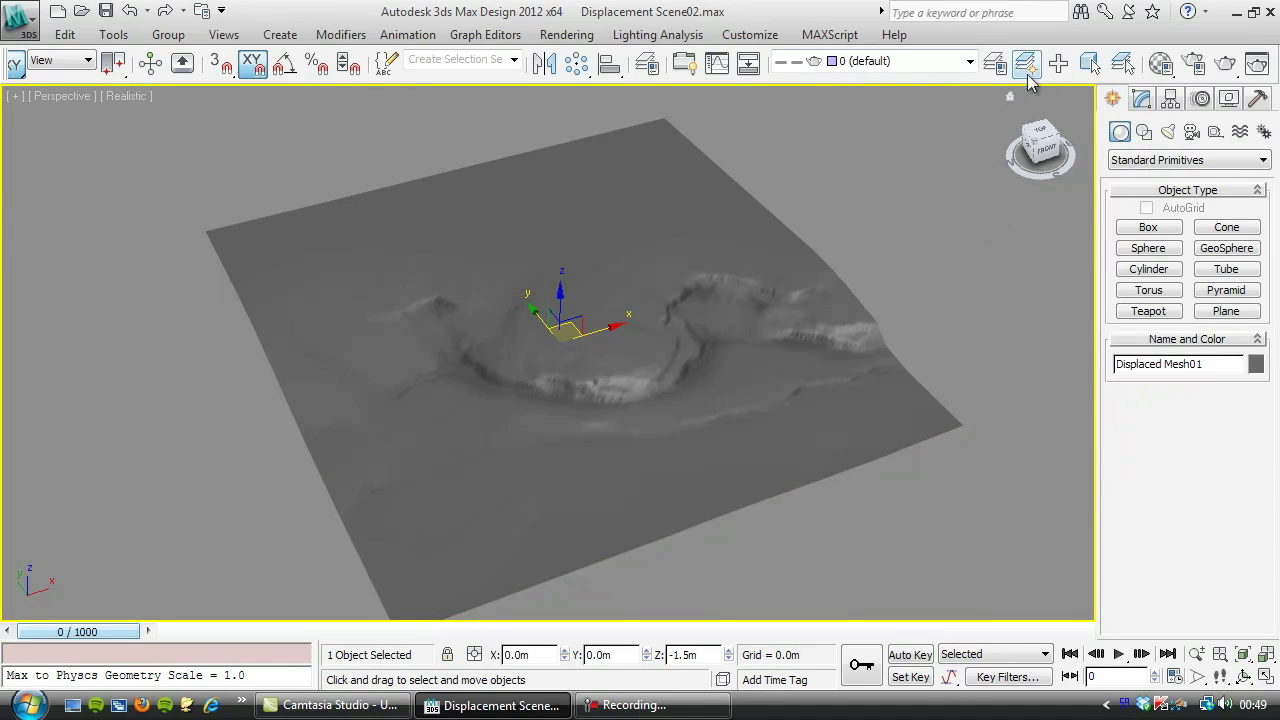
click(1160, 62)
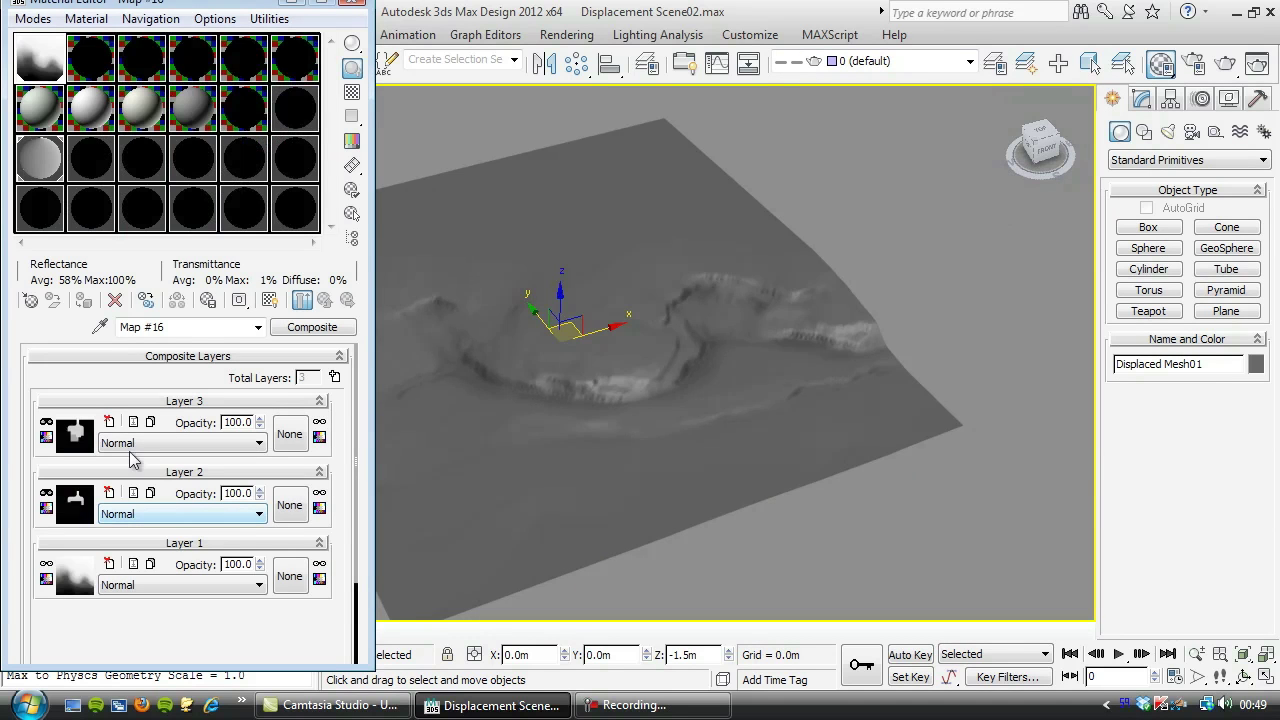
click(45, 423)
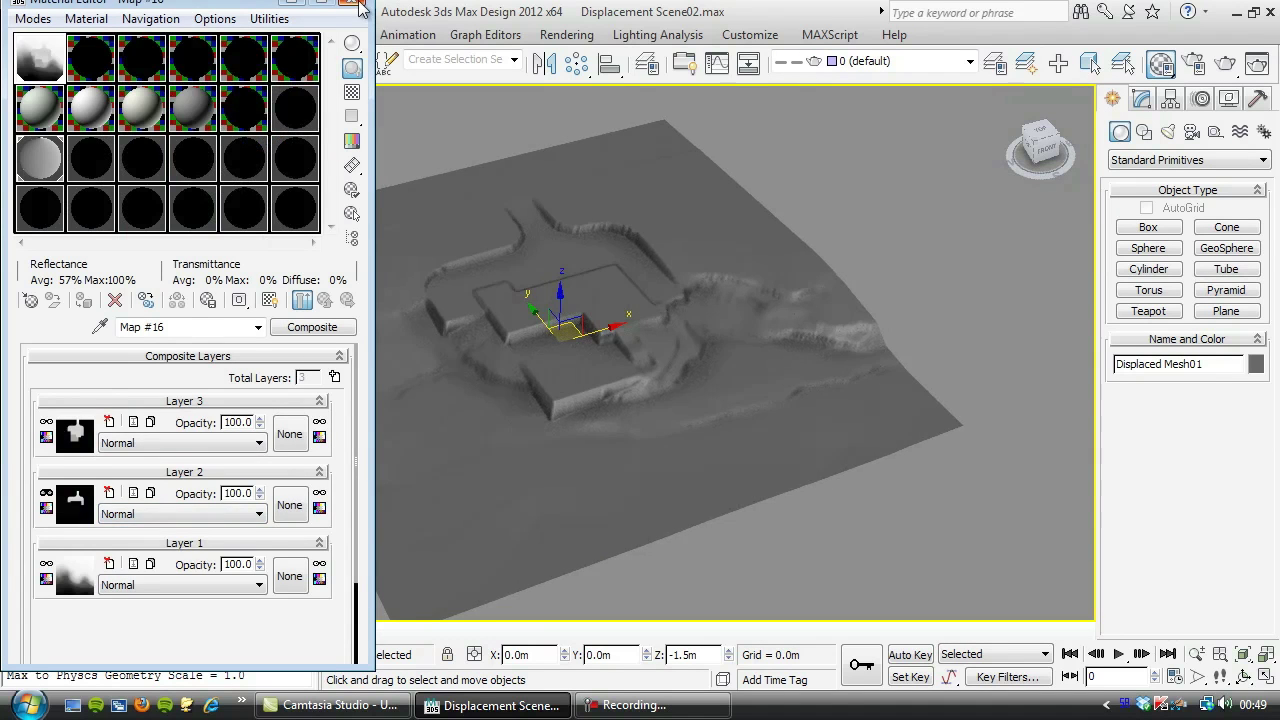
click(354, 5)
scroll(485, 450, up, 6)
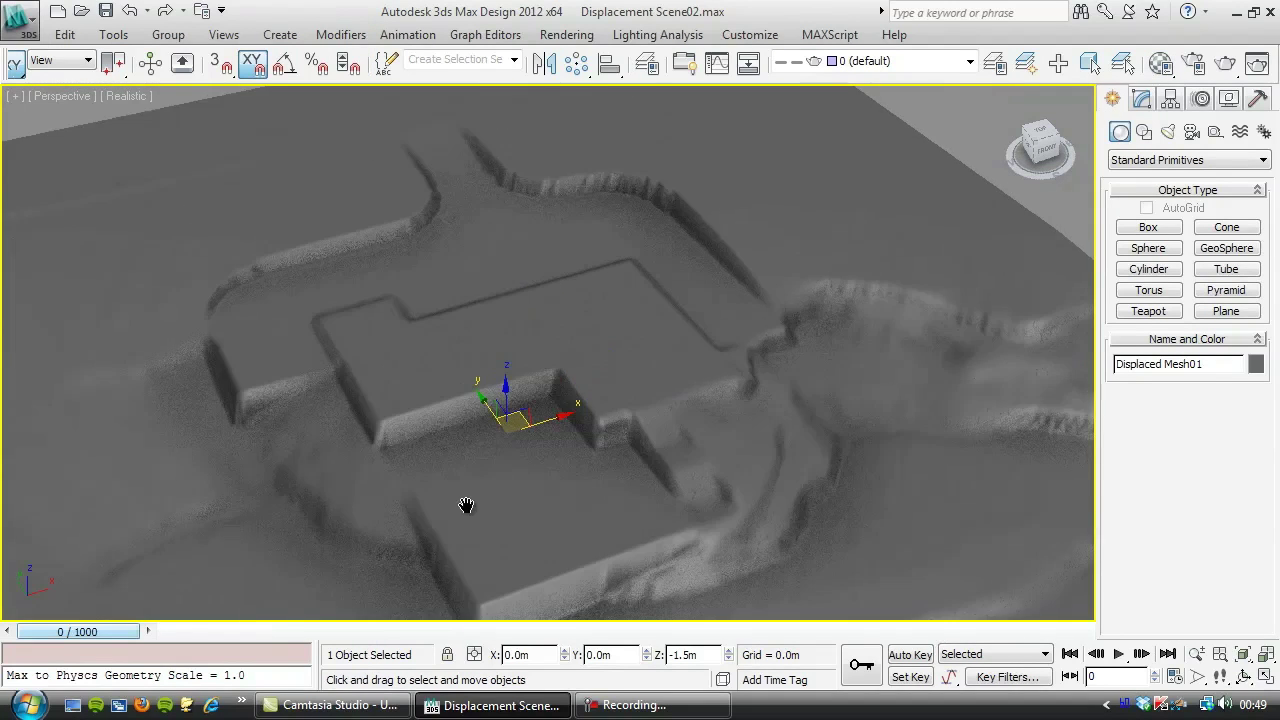
scroll(472, 476, down, 3)
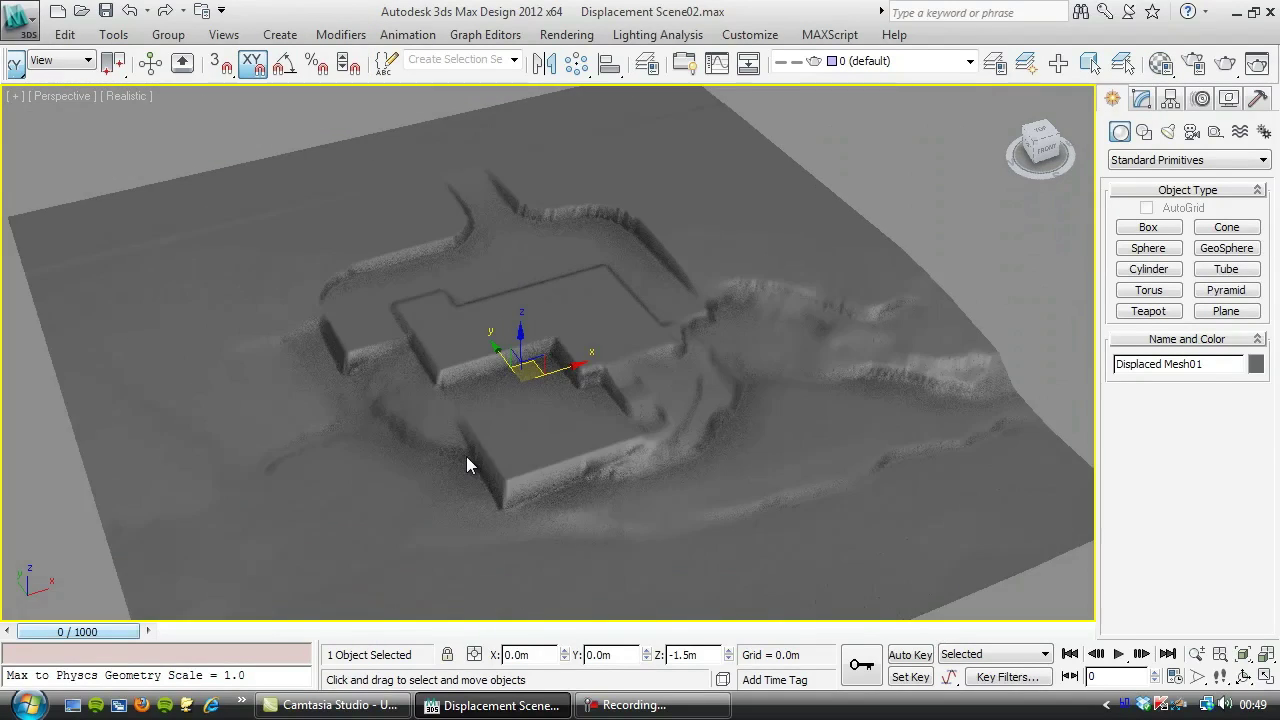
- Create a Section shape by drawing a section plane across the terrain
click(1144, 134)
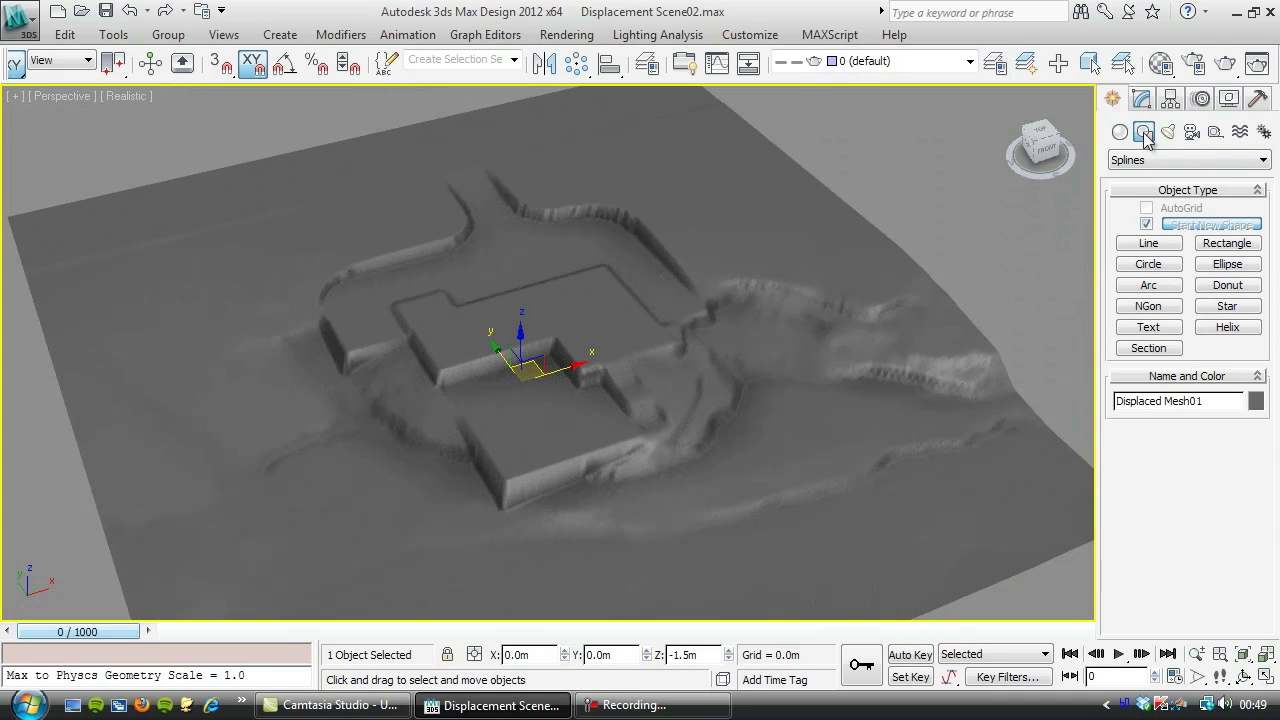
click(1148, 348)
alt+middle_drag(903, 451, 654, 371)
scroll(877, 397, down, 5)
drag(390, 265, 735, 350)
right_click(500, 208)
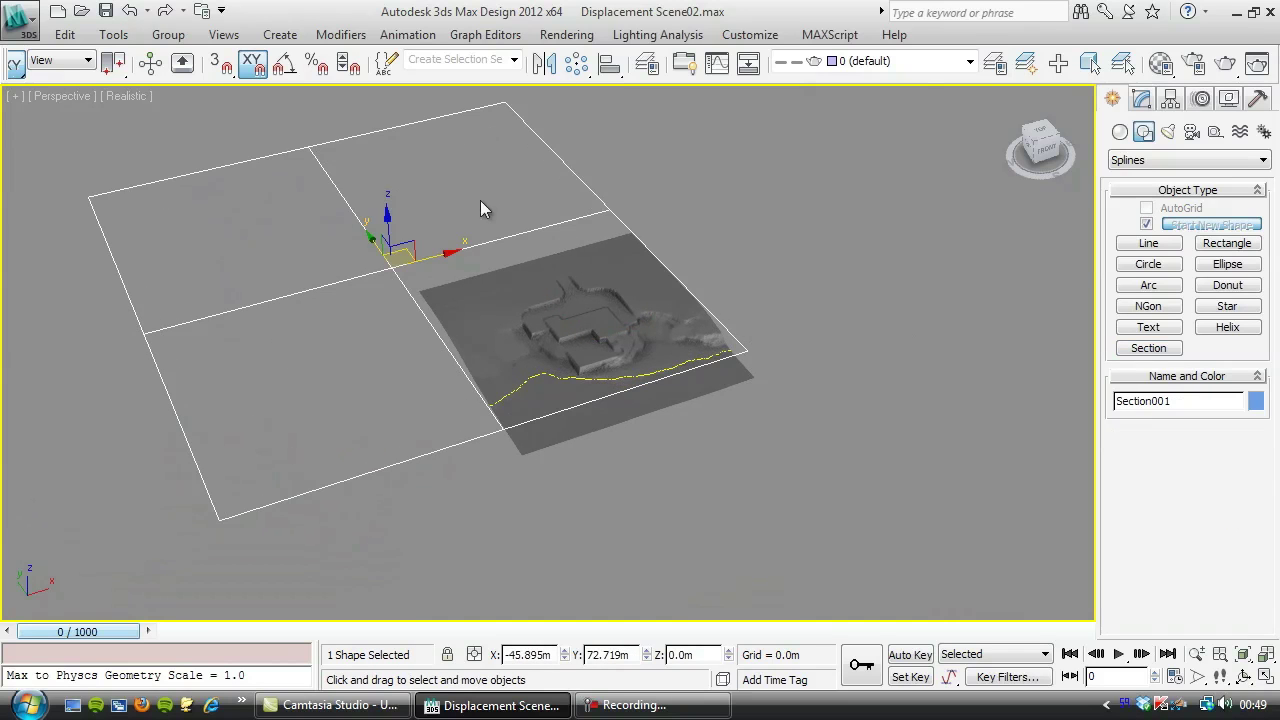
- Move the section plane along Z to about 3.9 m so it traces the hill edge
drag(408, 250, 545, 252)
scroll(543, 257, up, 4)
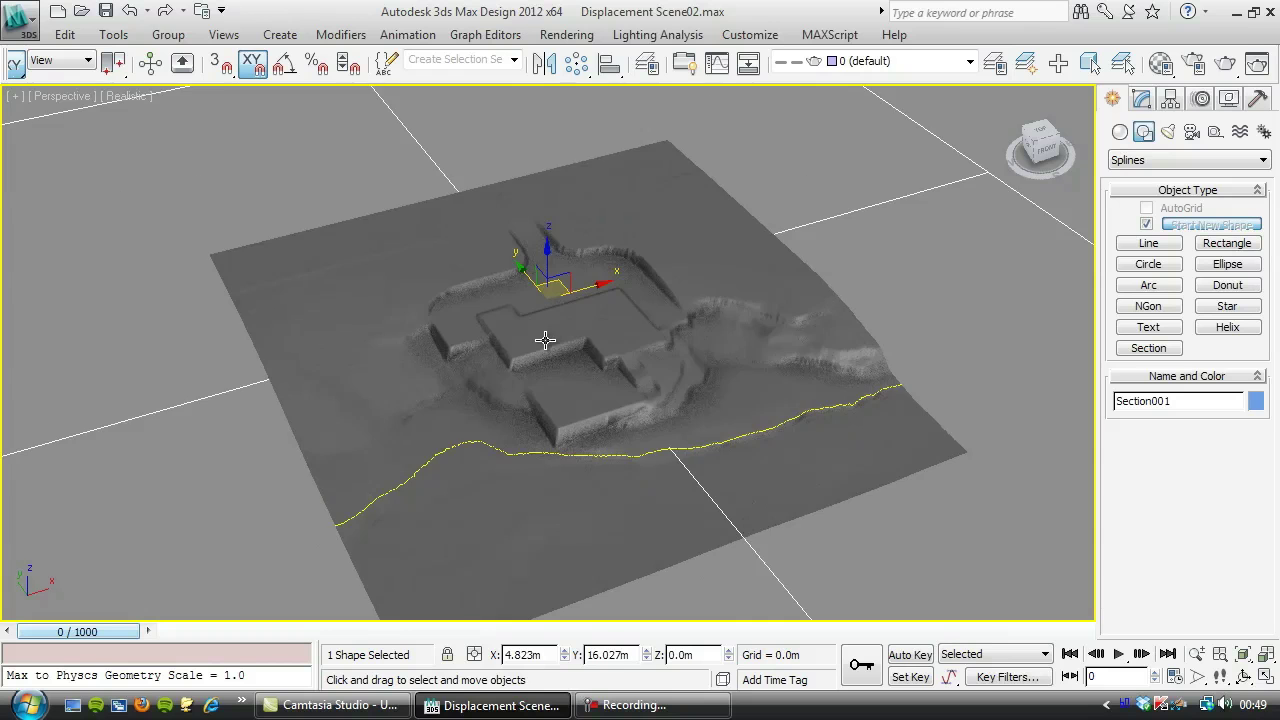
middle_drag(537, 347, 520, 338)
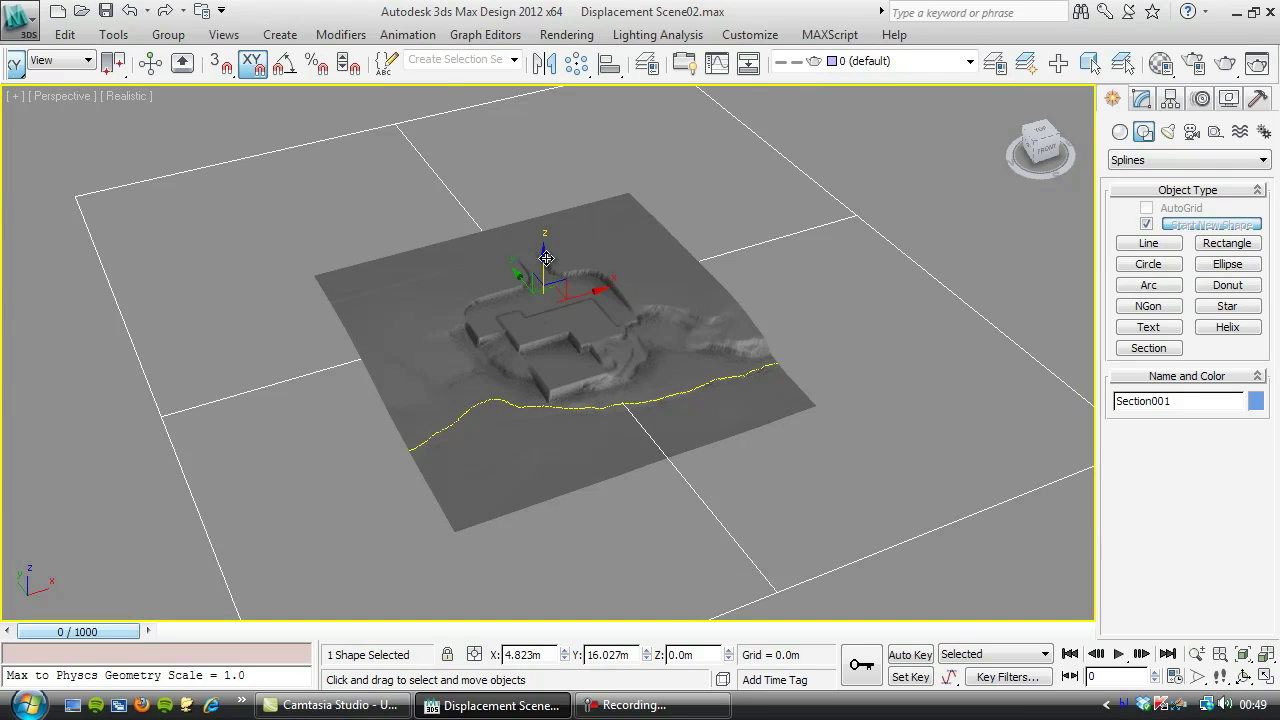
drag(545, 260, 543, 250)
scroll(512, 320, up, 5)
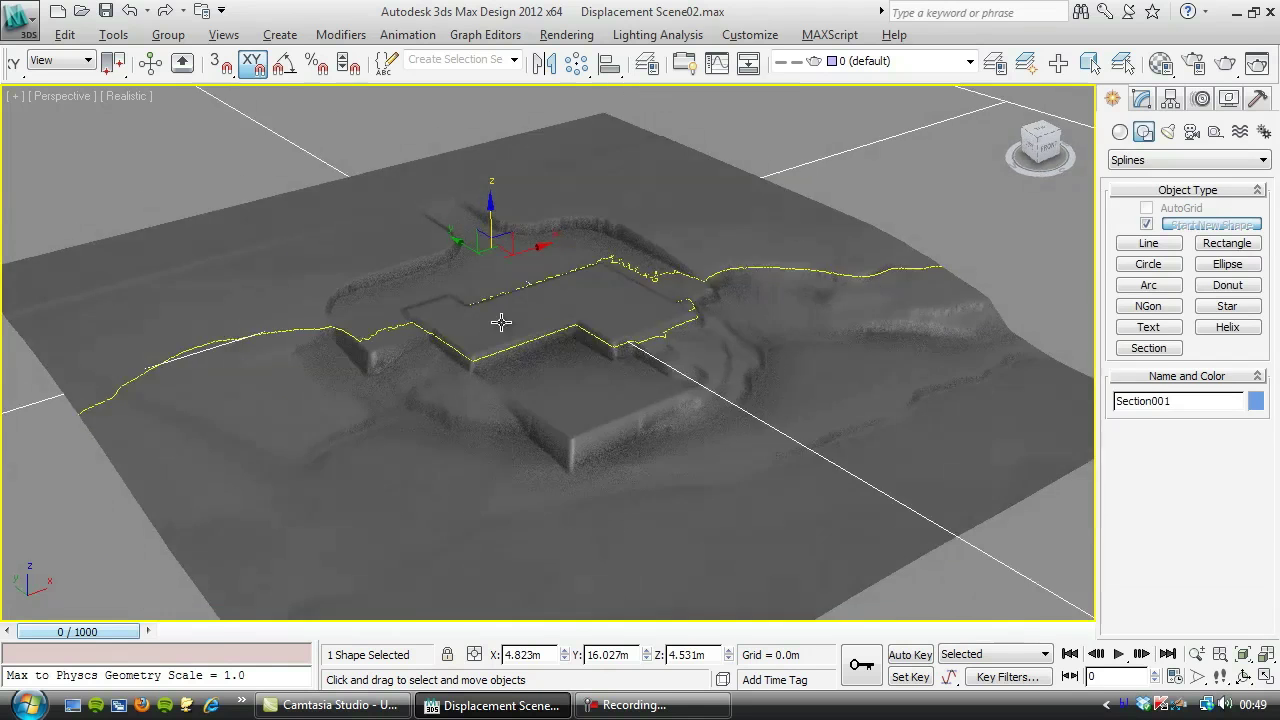
mouse_move(512, 310)
alt+middle_down()
mouse_move(520, 286)
mouse_move(502, 302)
alt+middle_up()
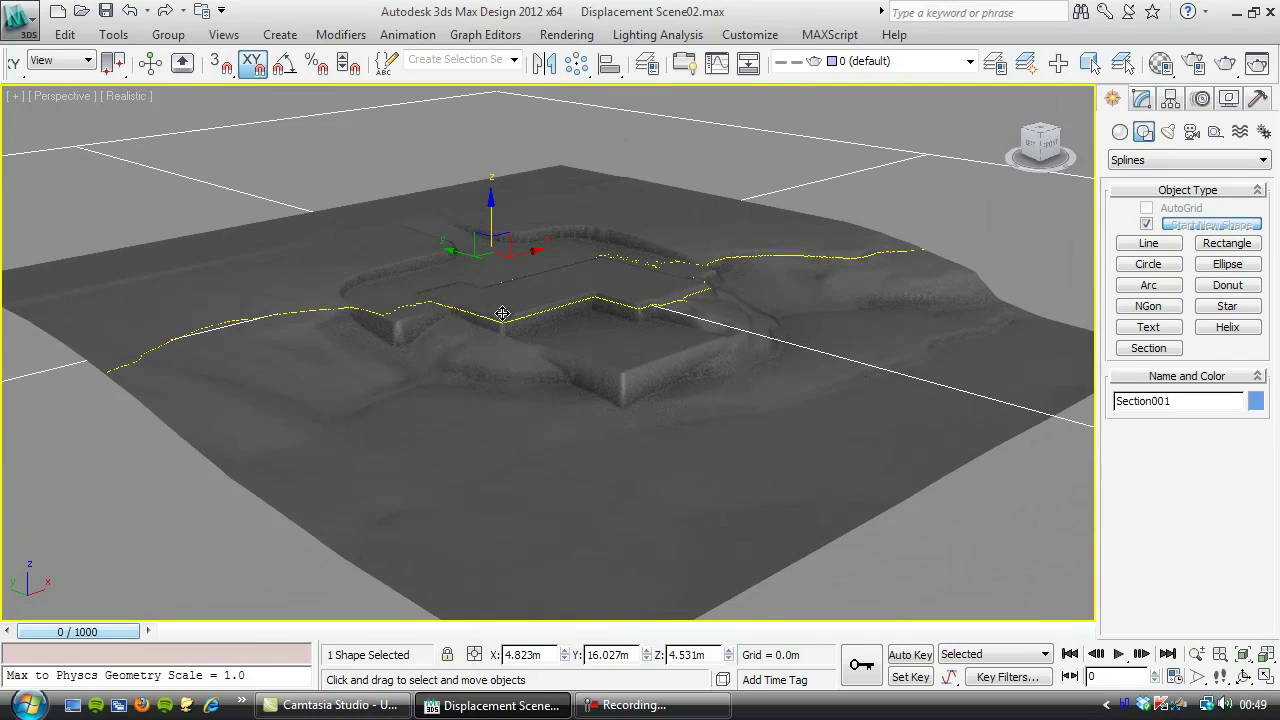
mouse_move(493, 215)
mouse_down()
mouse_move(487, 262)
mouse_move(490, 200)
mouse_move(493, 219)
mouse_up()
- Set the section's Z height to 4 m and extract its slice as a shape named '4m'
alt+middle_drag(417, 262, 474, 318)
click(1145, 95)
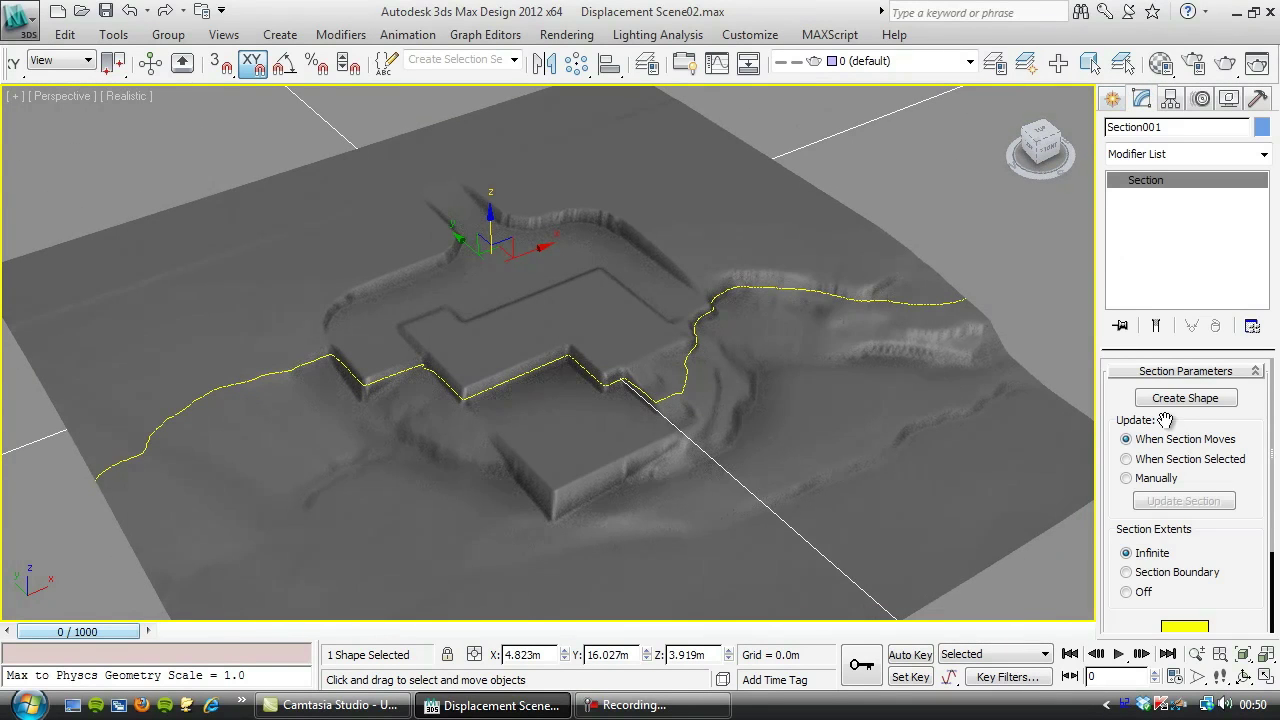
scroll(1114, 323, down, 3)
scroll(1170, 400, up, 3)
double_click(718, 654)
text(4)
key(Return)
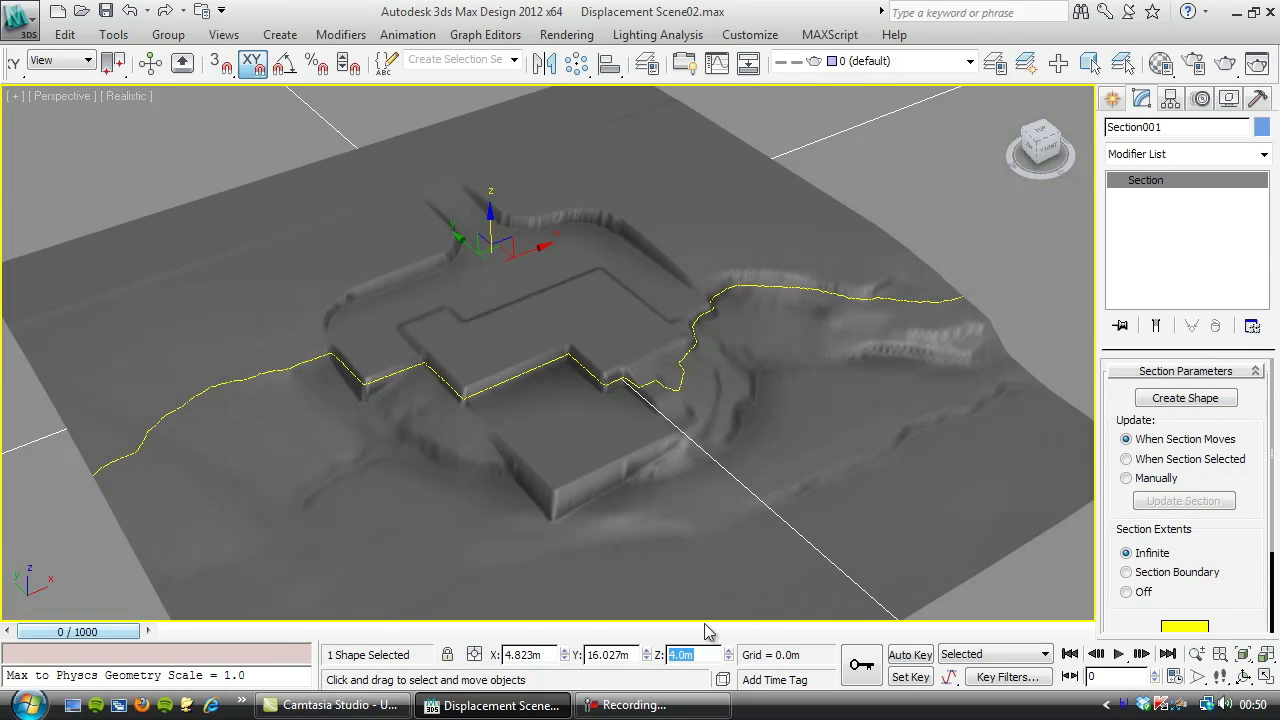
click(1170, 400)
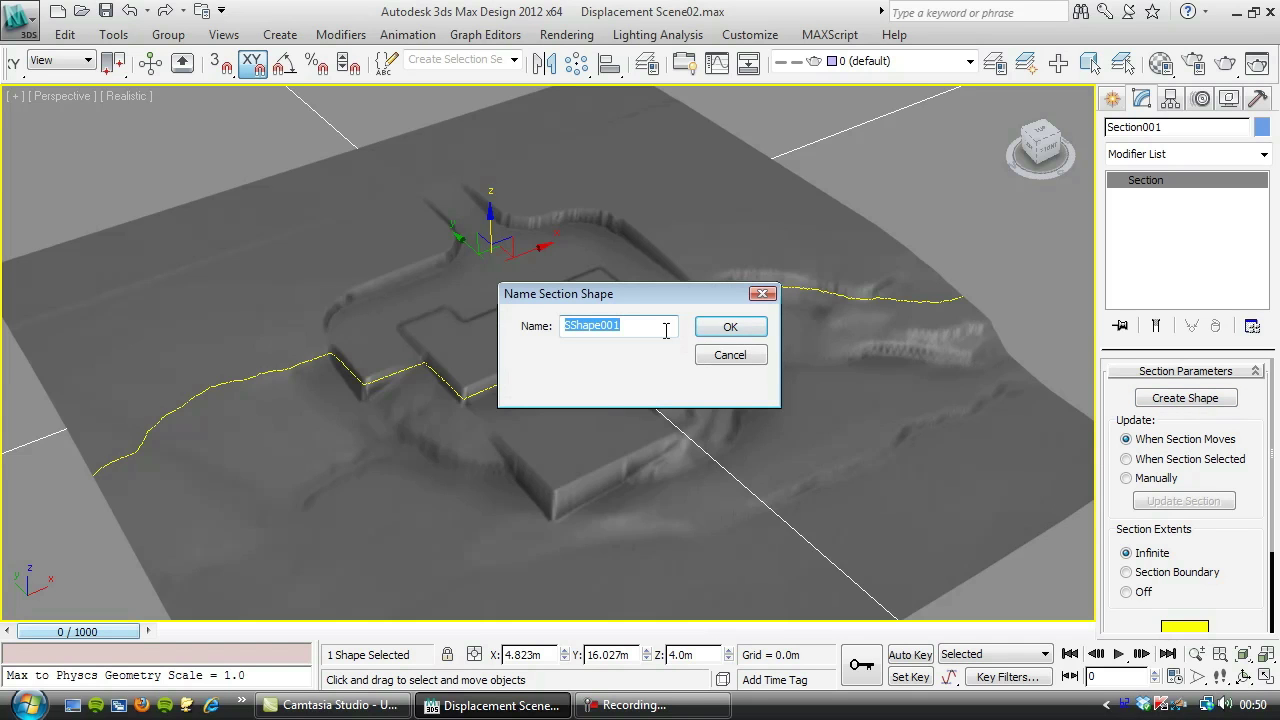
text(4m)
key(Return)
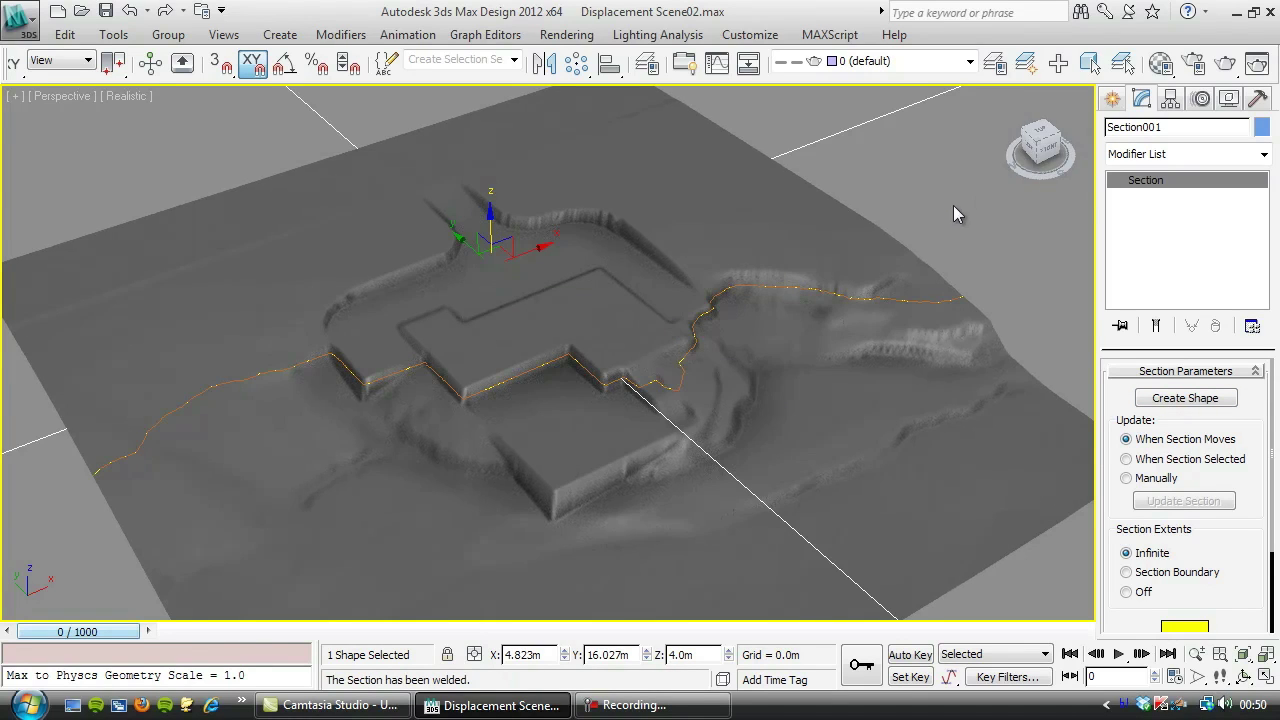
- Hide the terrain mesh and show the 4m spline alone in wireframe
click(918, 215)
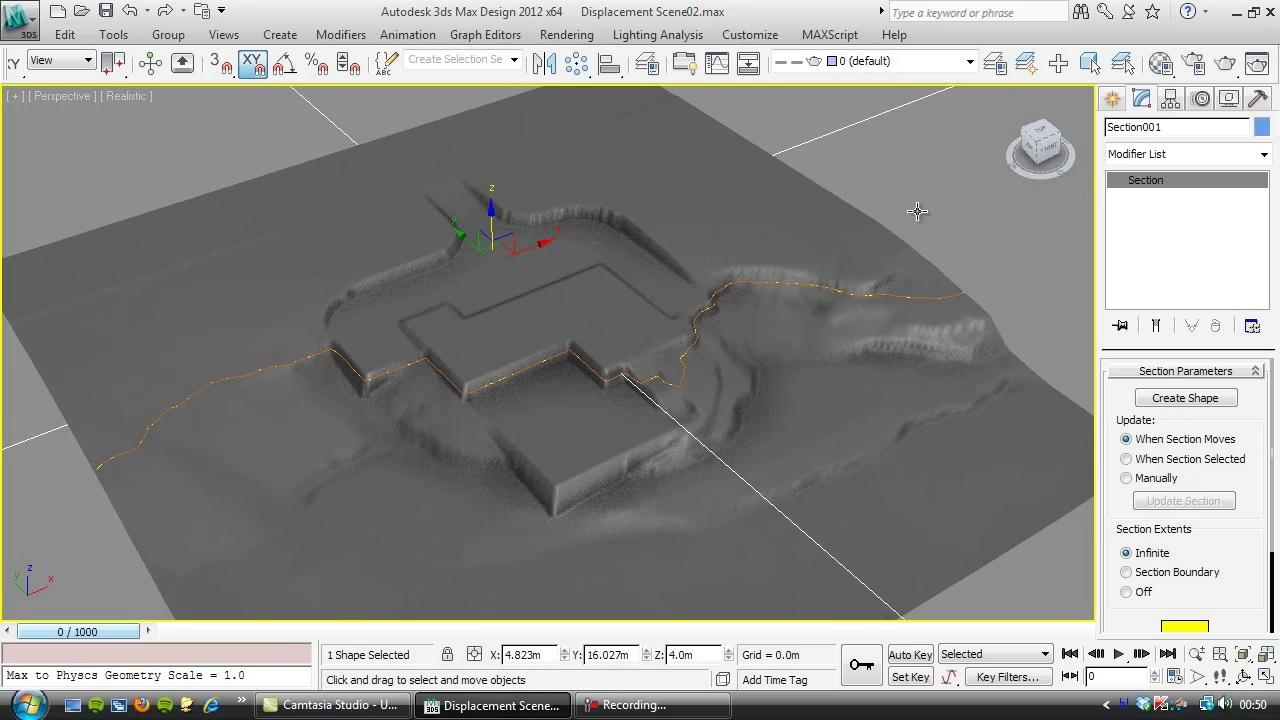
click(809, 237)
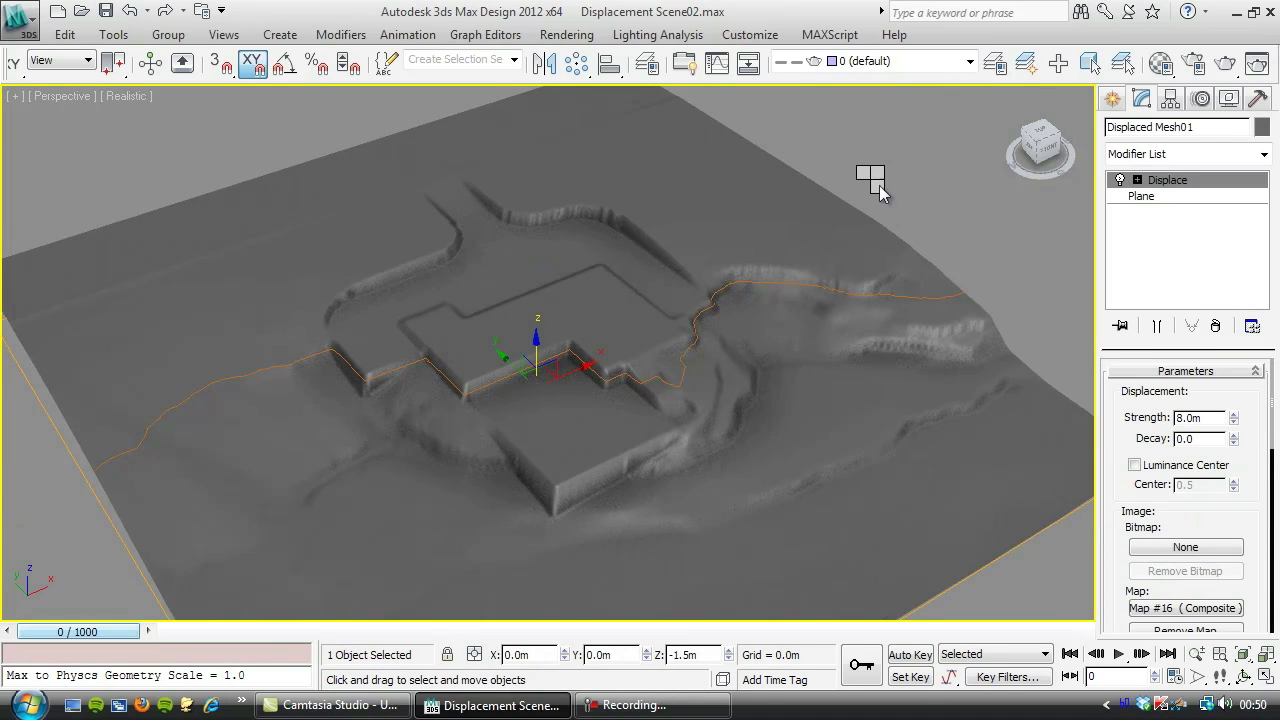
key(Delete)
click(779, 285)
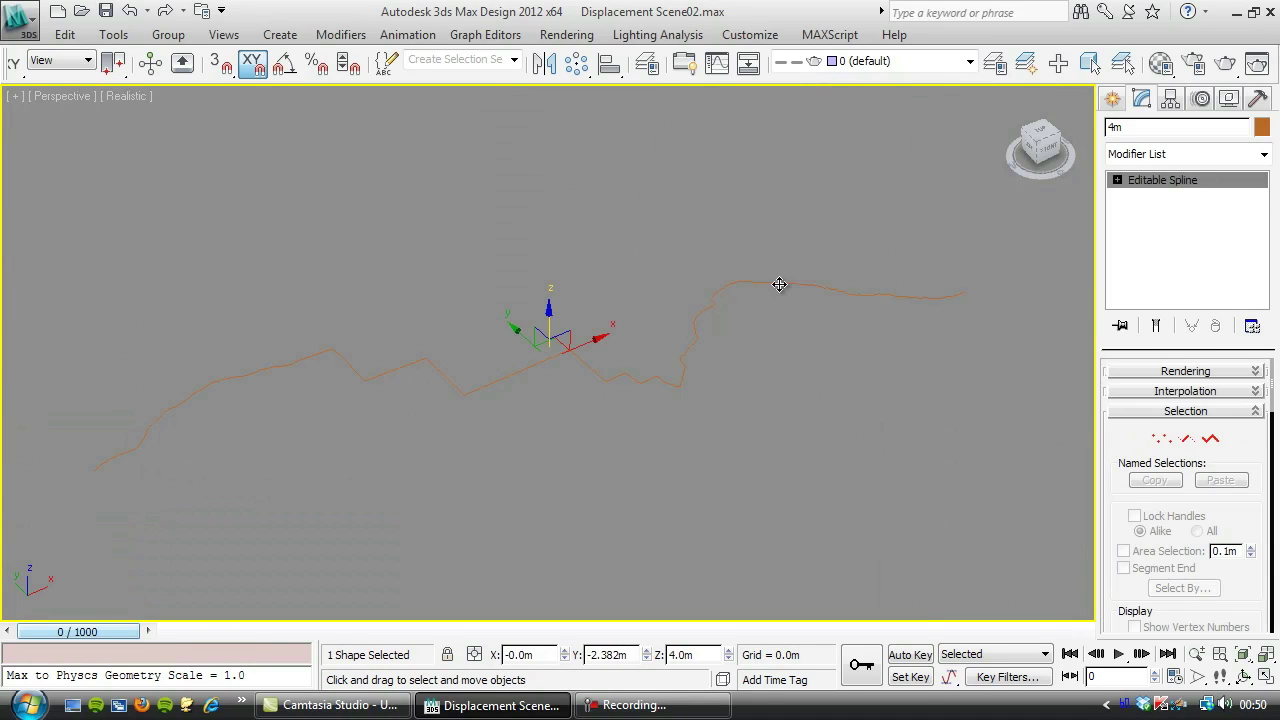
key(F3)
- Switch to the top view and begin exporting the spline as AutoCAD DWG
key(t)
middle_drag(574, 349, 590, 287)
click(20, 18)
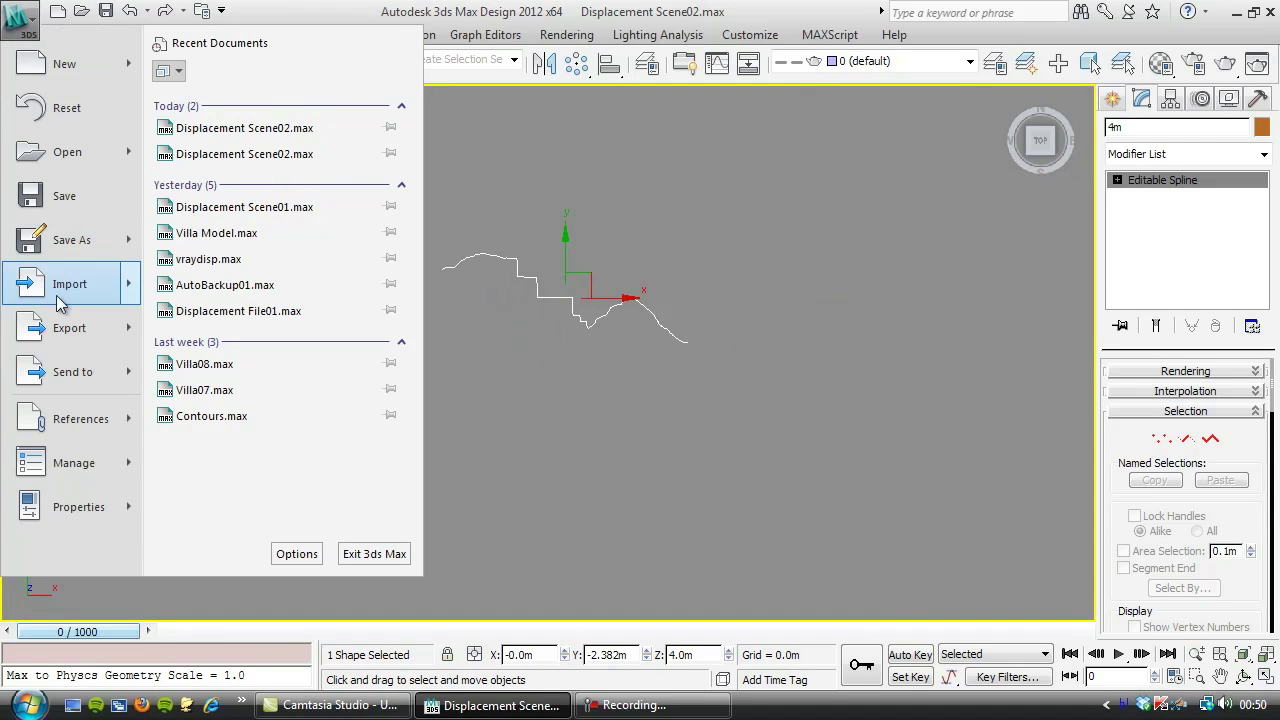
mouse_move(164, 310)
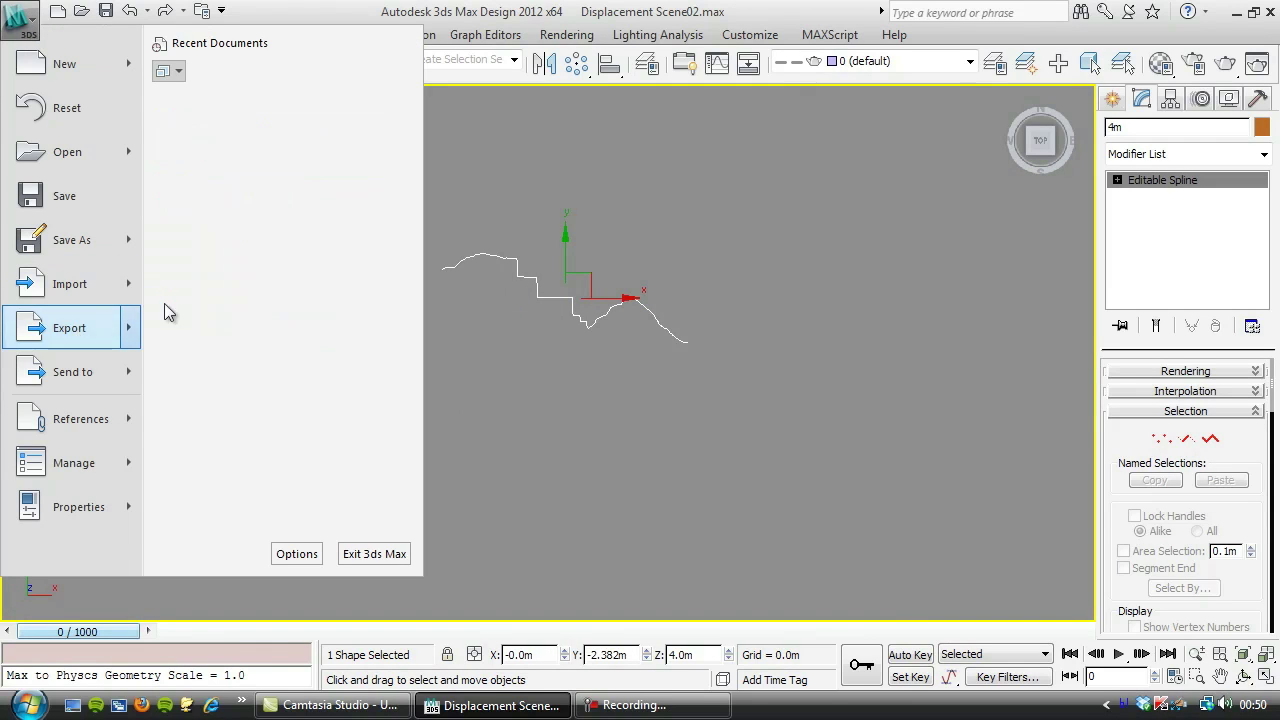
click(234, 166)
click(143, 463)
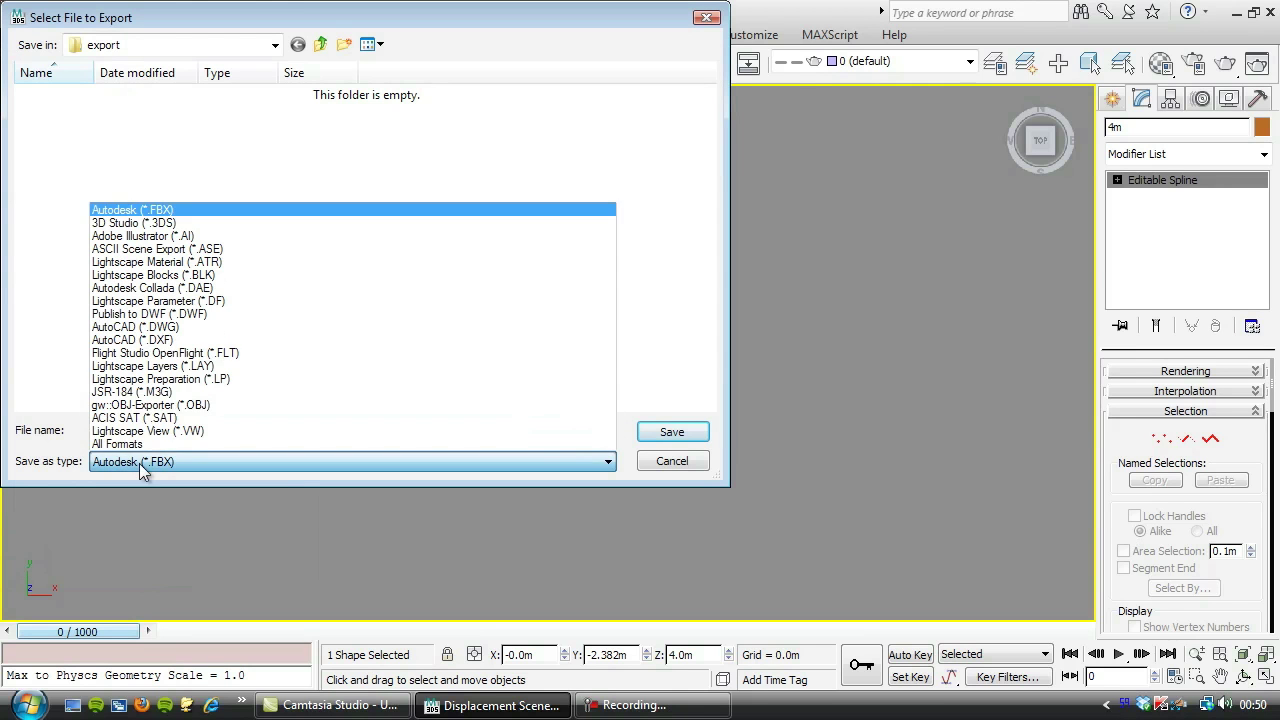
click(145, 328)
- Save the export to Documents > My Dropbox > House by the Sea as 'Example New Contour01'
click(166, 45)
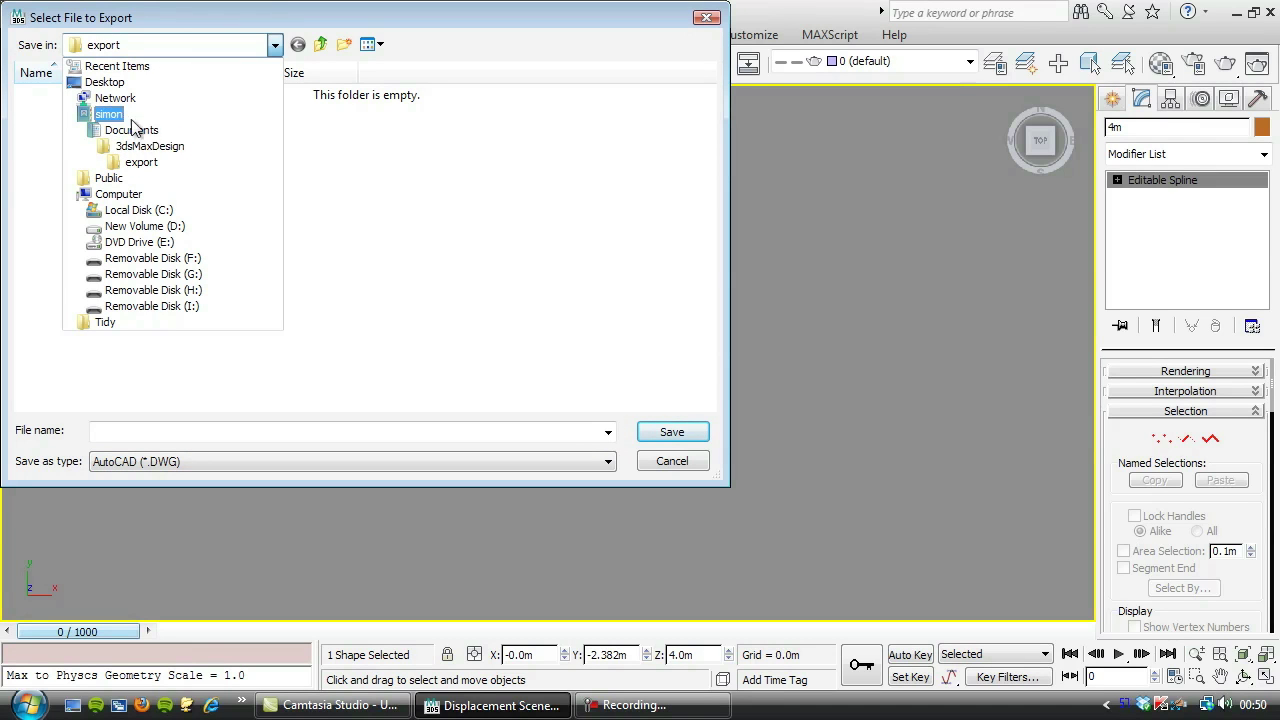
click(114, 83)
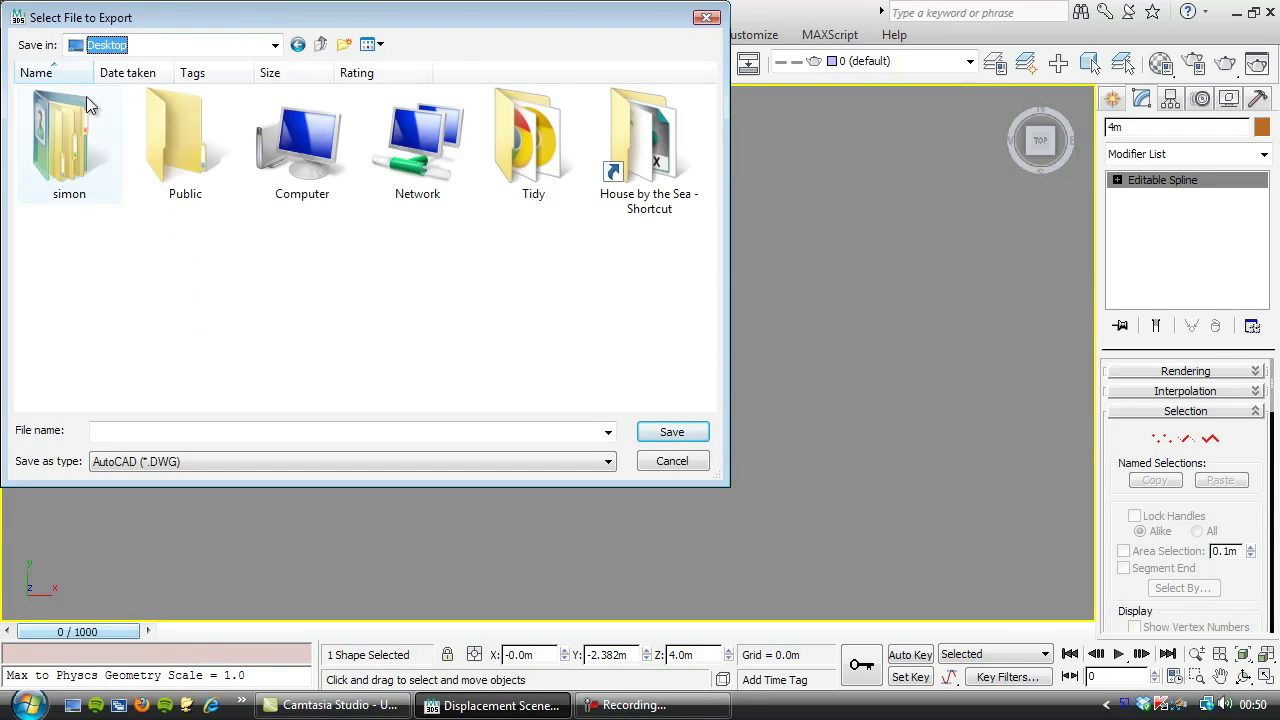
click(156, 45)
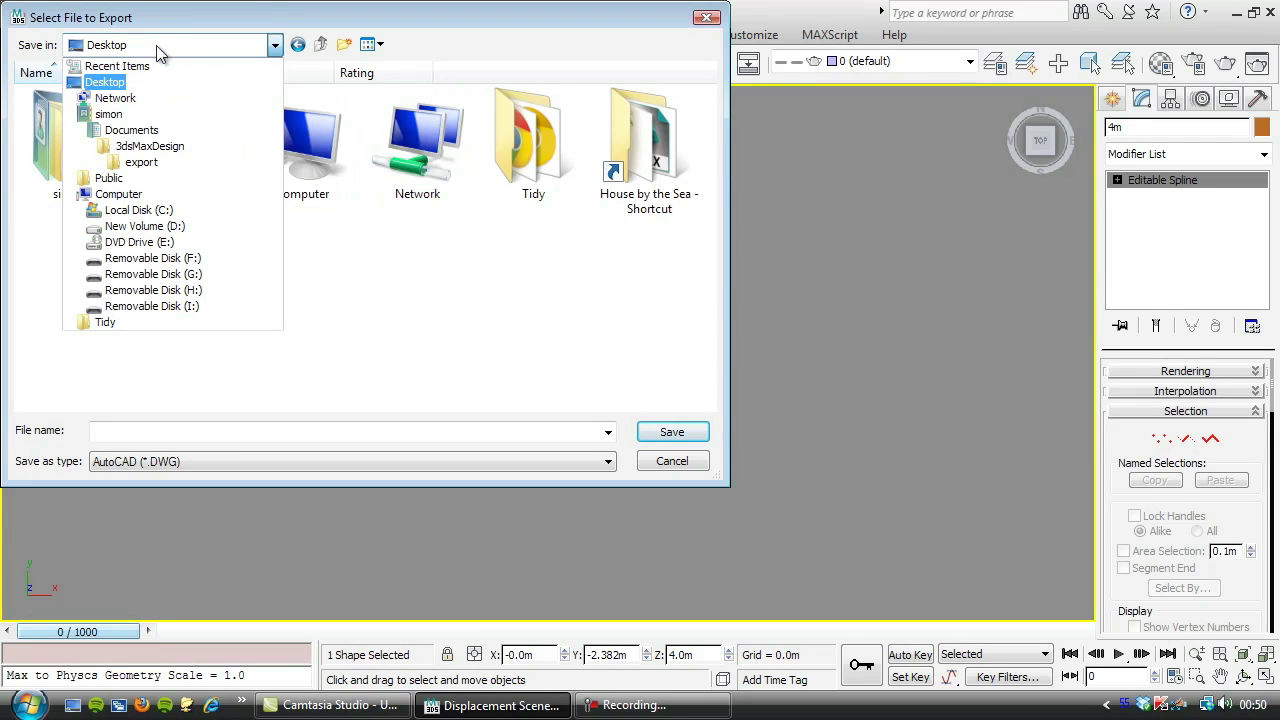
click(132, 131)
double_click(80, 200)
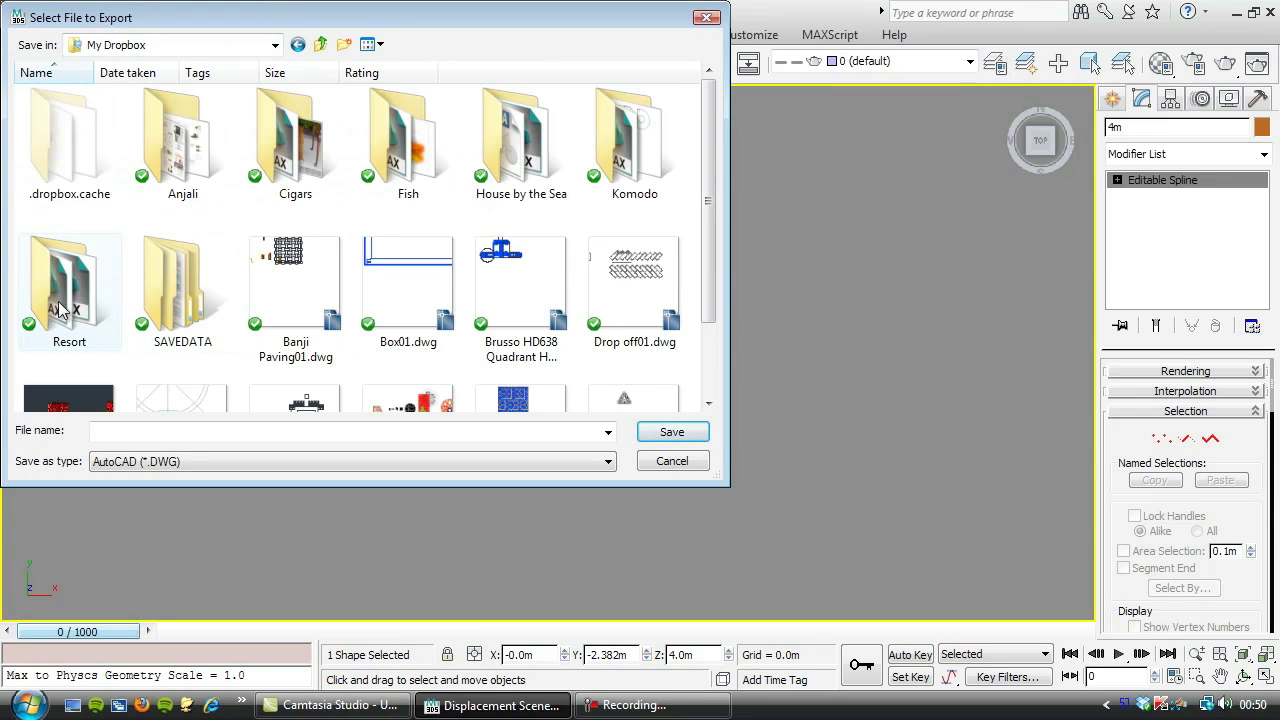
double_click(510, 148)
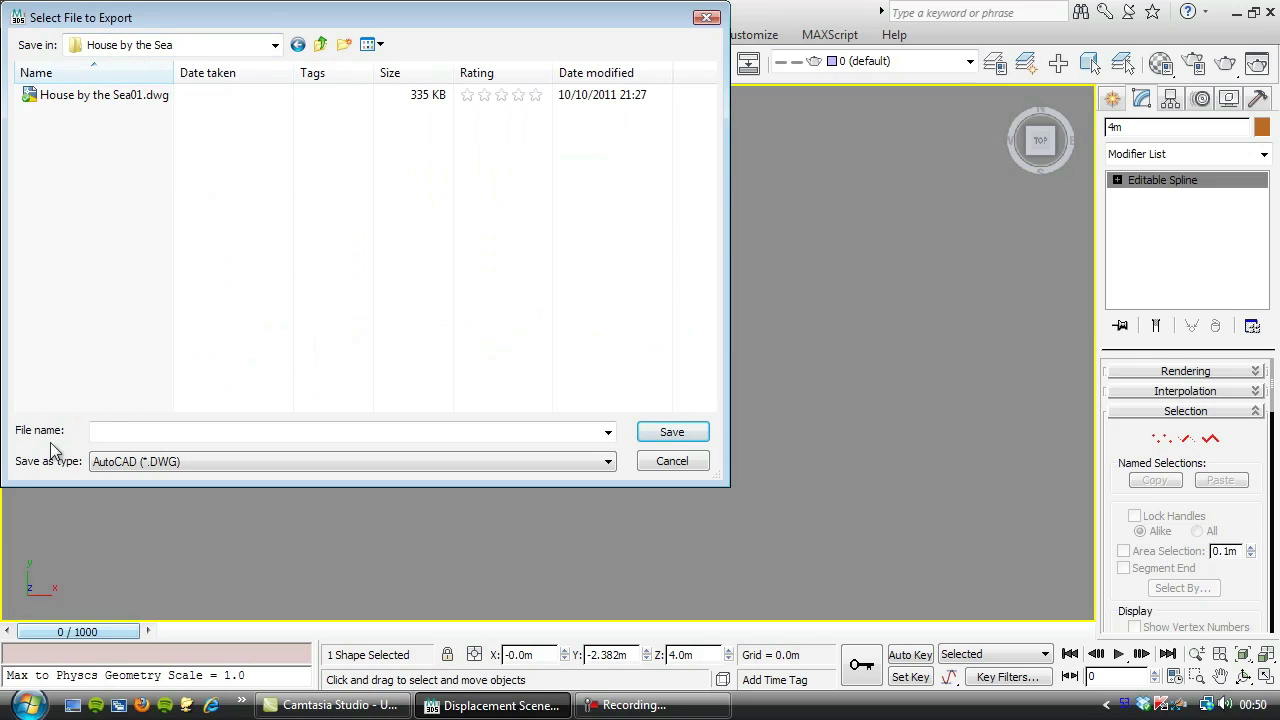
click(115, 432)
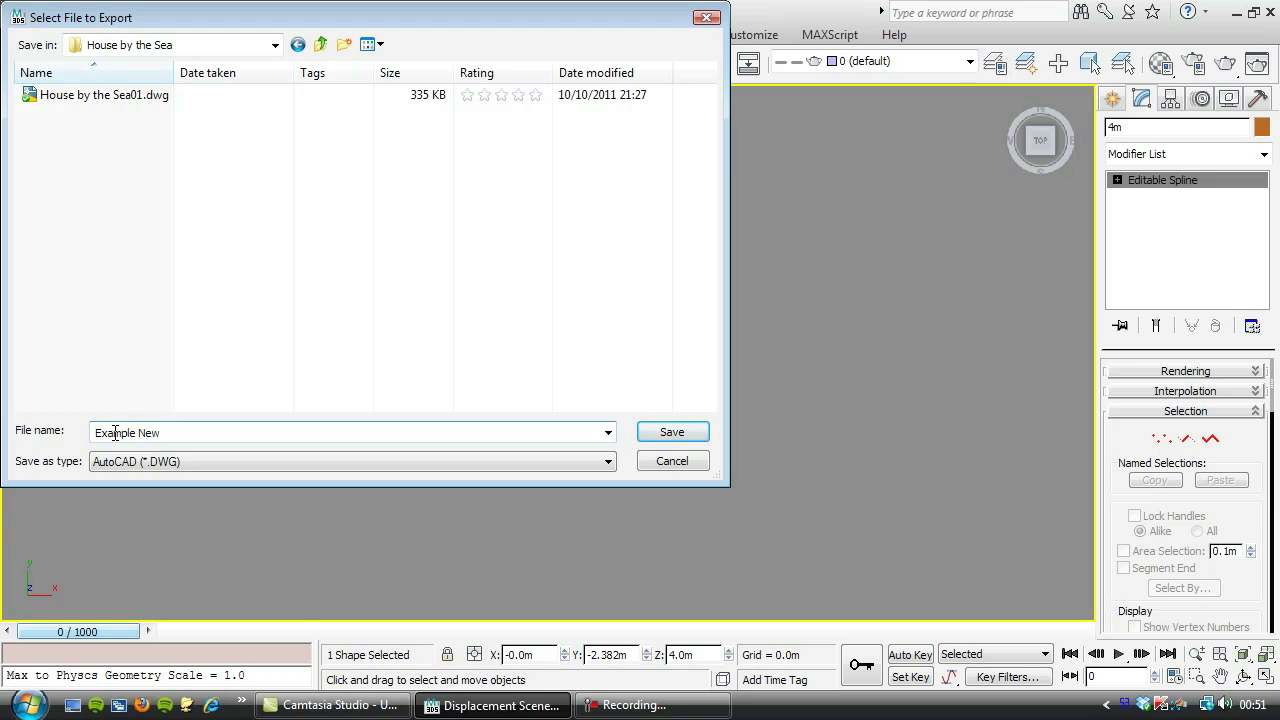
text(Example New Contour01)
key(Return)
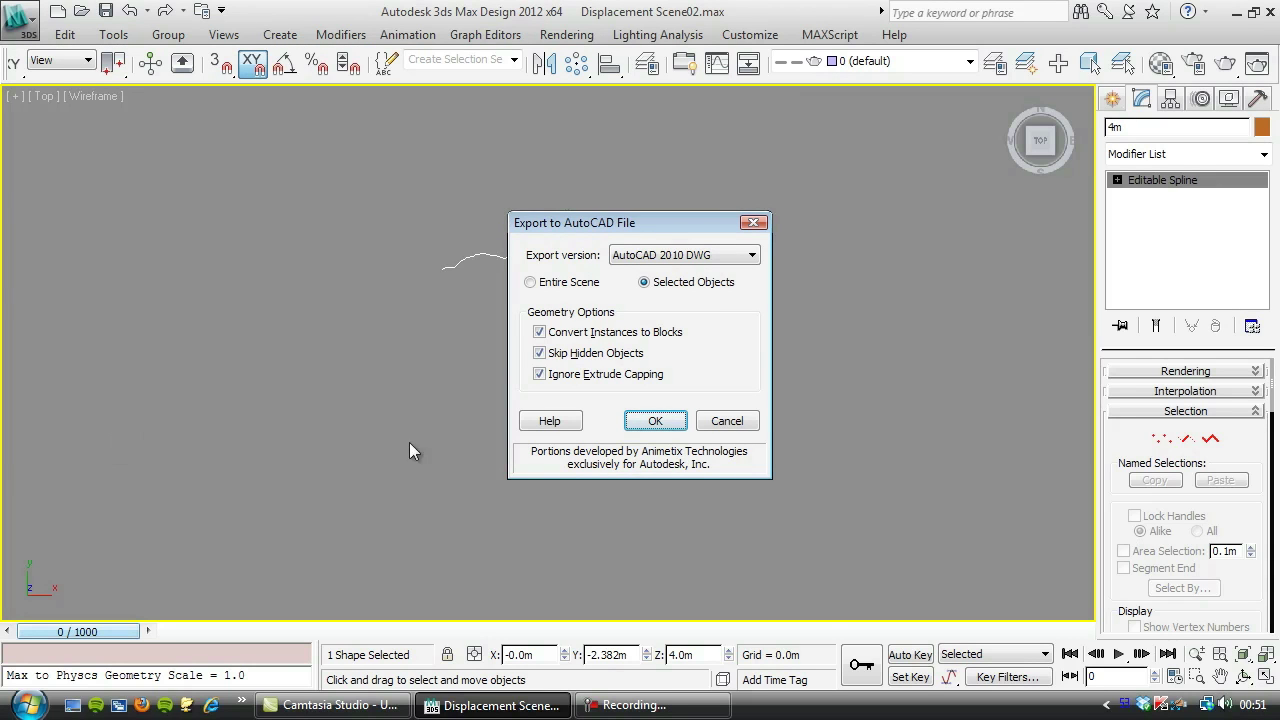
- Finish the 4m contour DWG export, then start AutoCAD 2012 and dismiss its resolution error
click(656, 421)
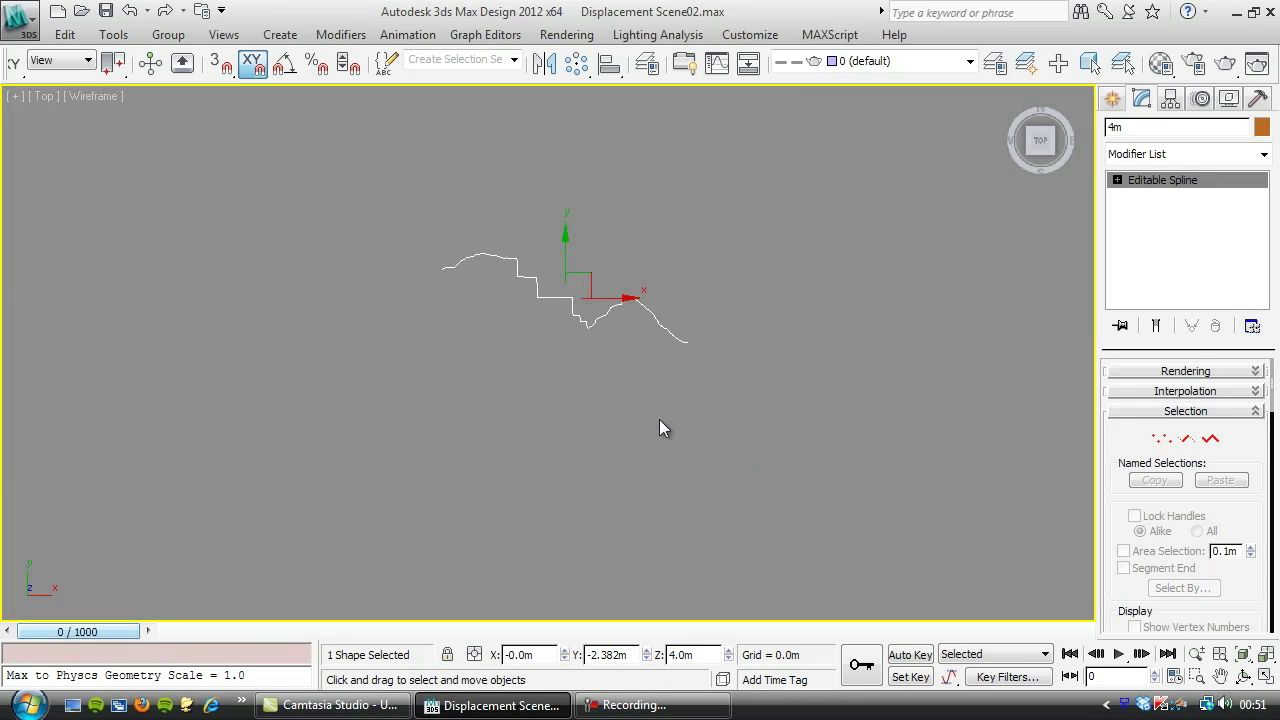
click(38, 707)
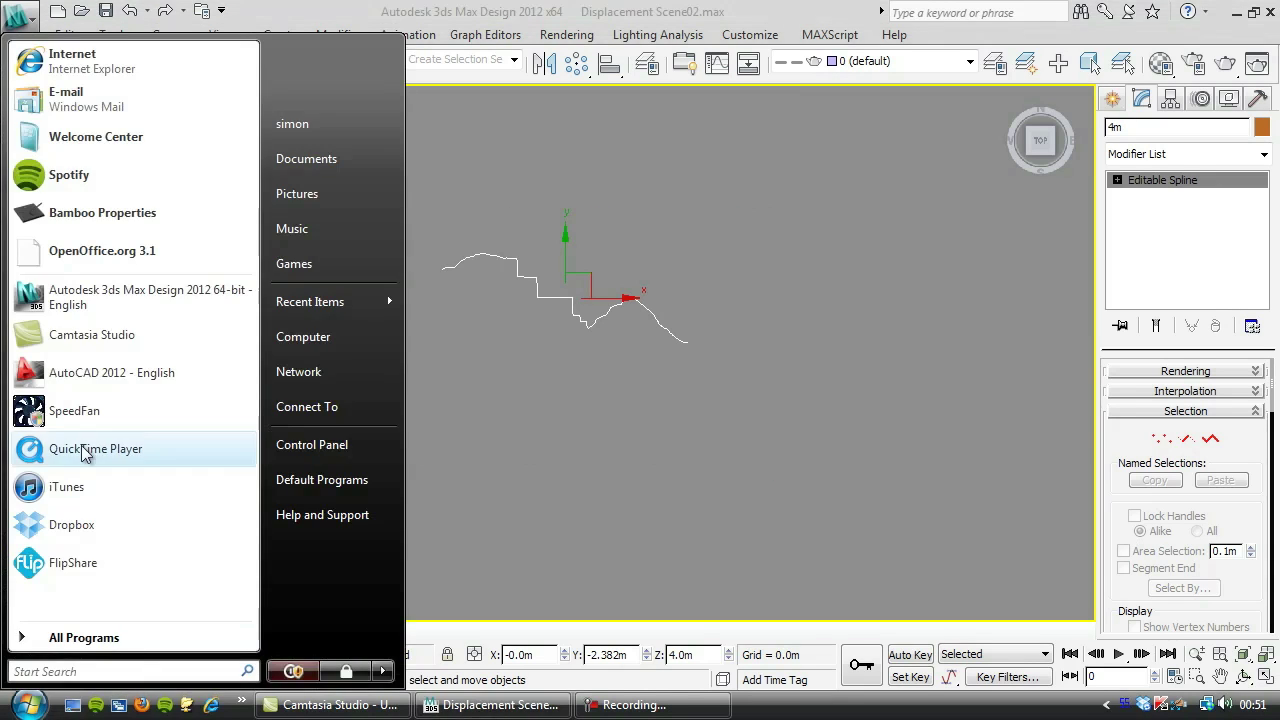
click(87, 368)
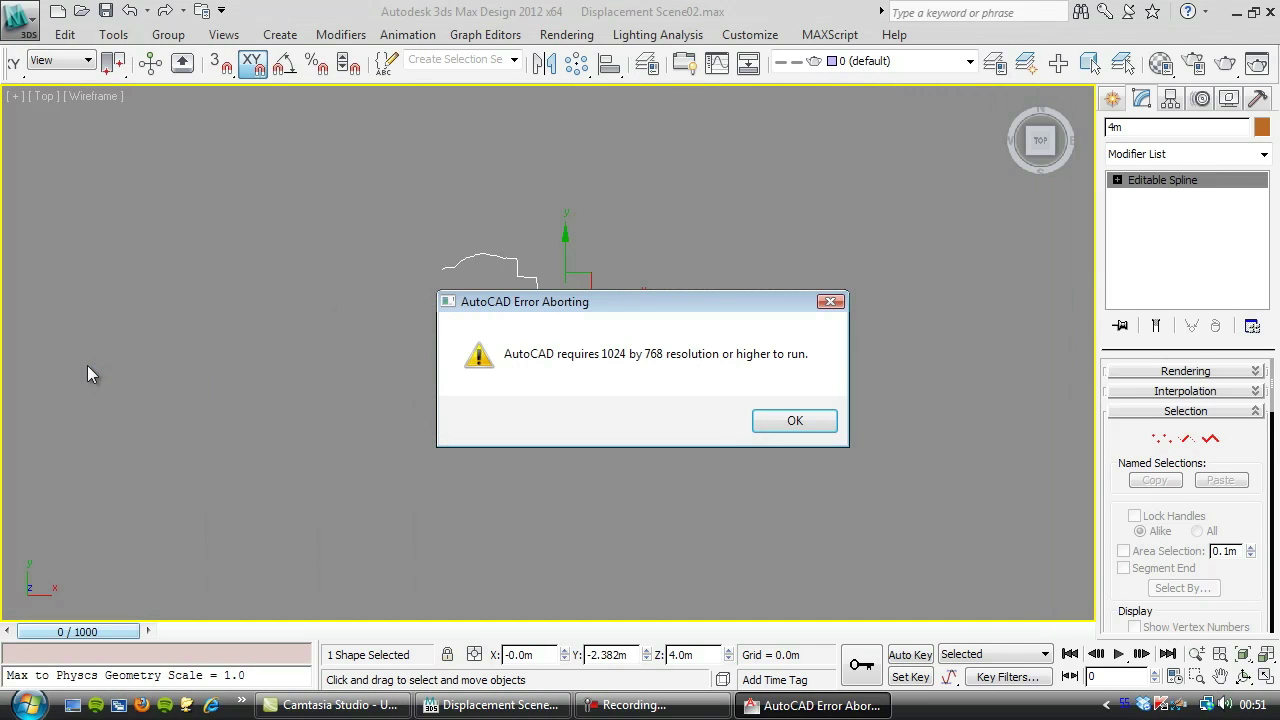
click(794, 421)
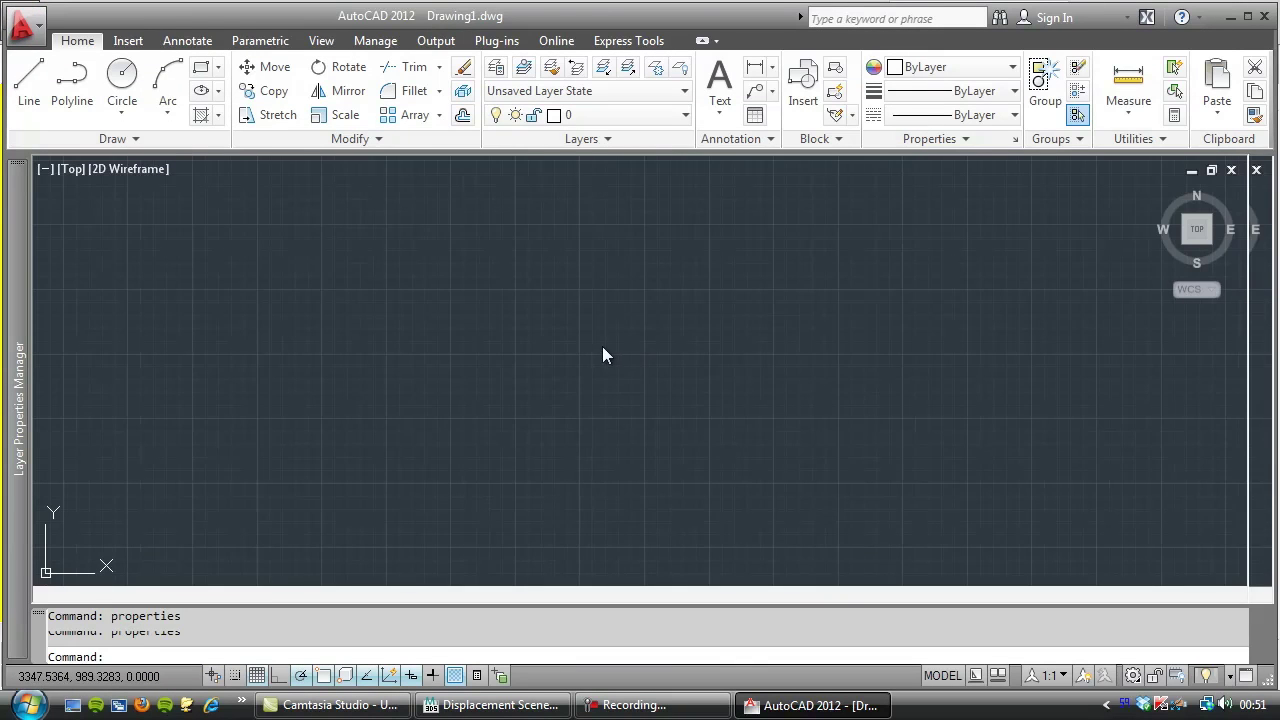
- Open Example New Contour01.DWG and switch it to the Top view
click(22, 30)
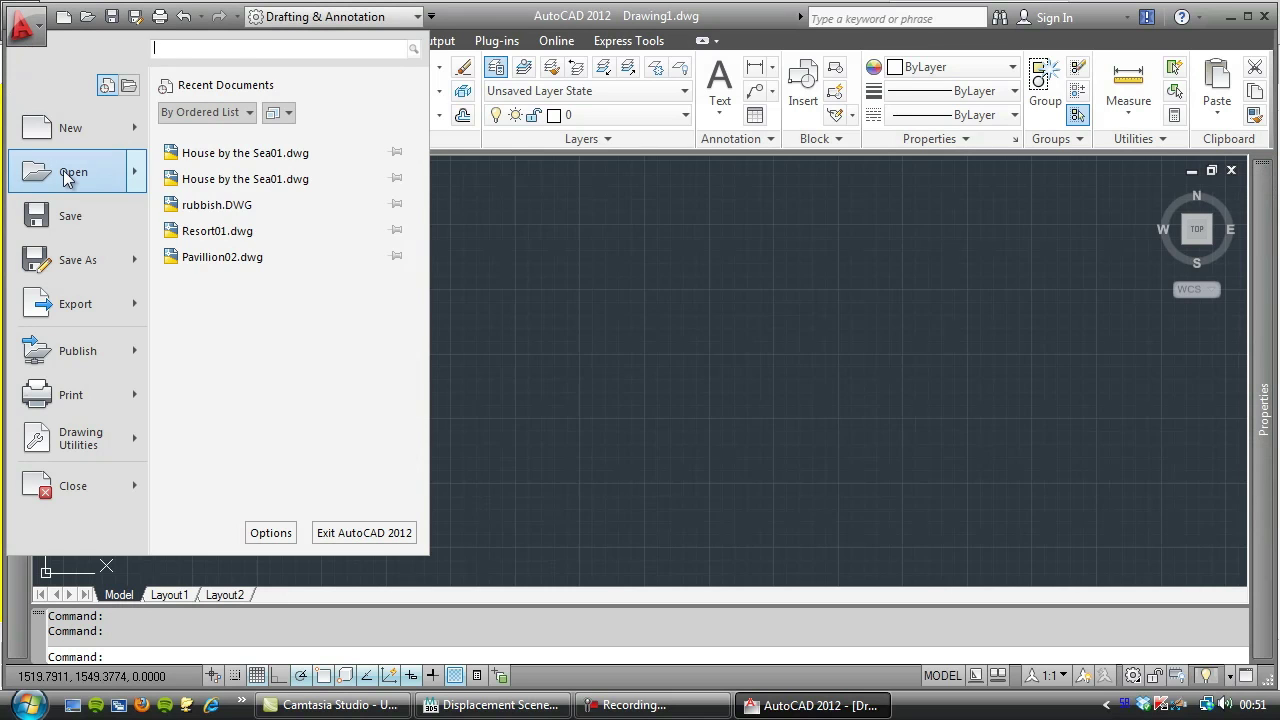
mouse_move(65, 177)
click(225, 134)
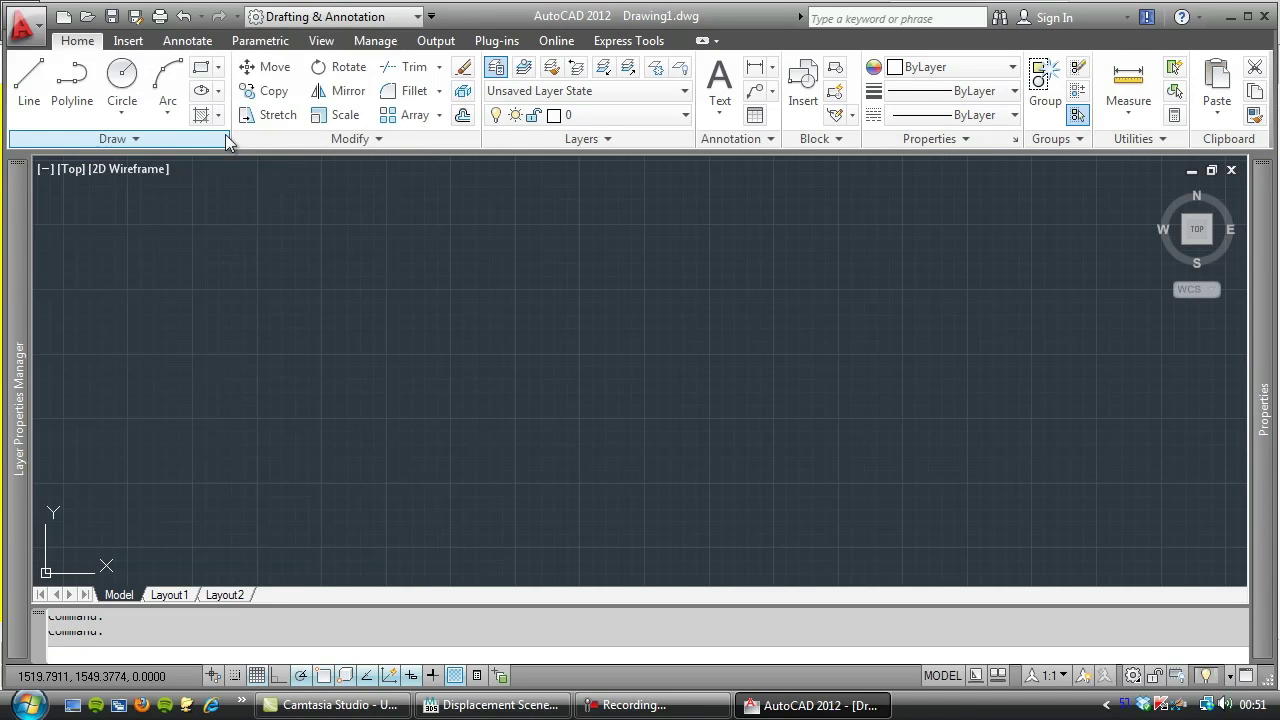
click(463, 170)
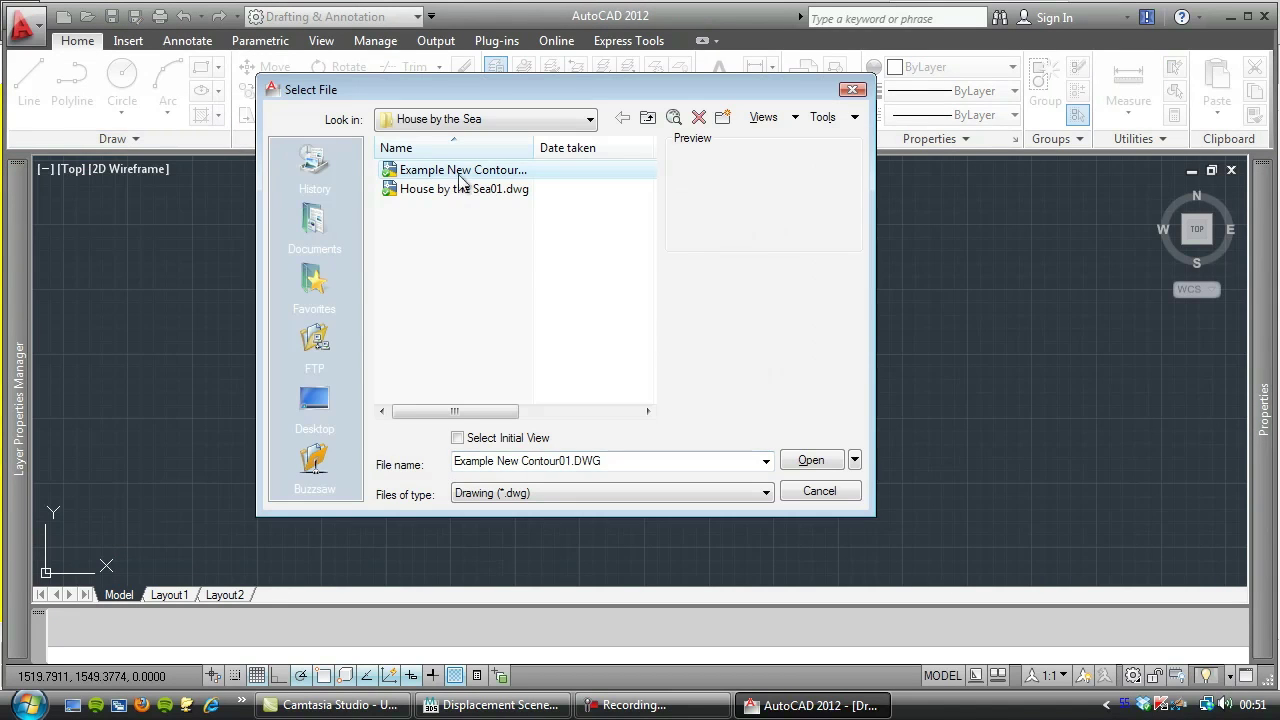
click(811, 462)
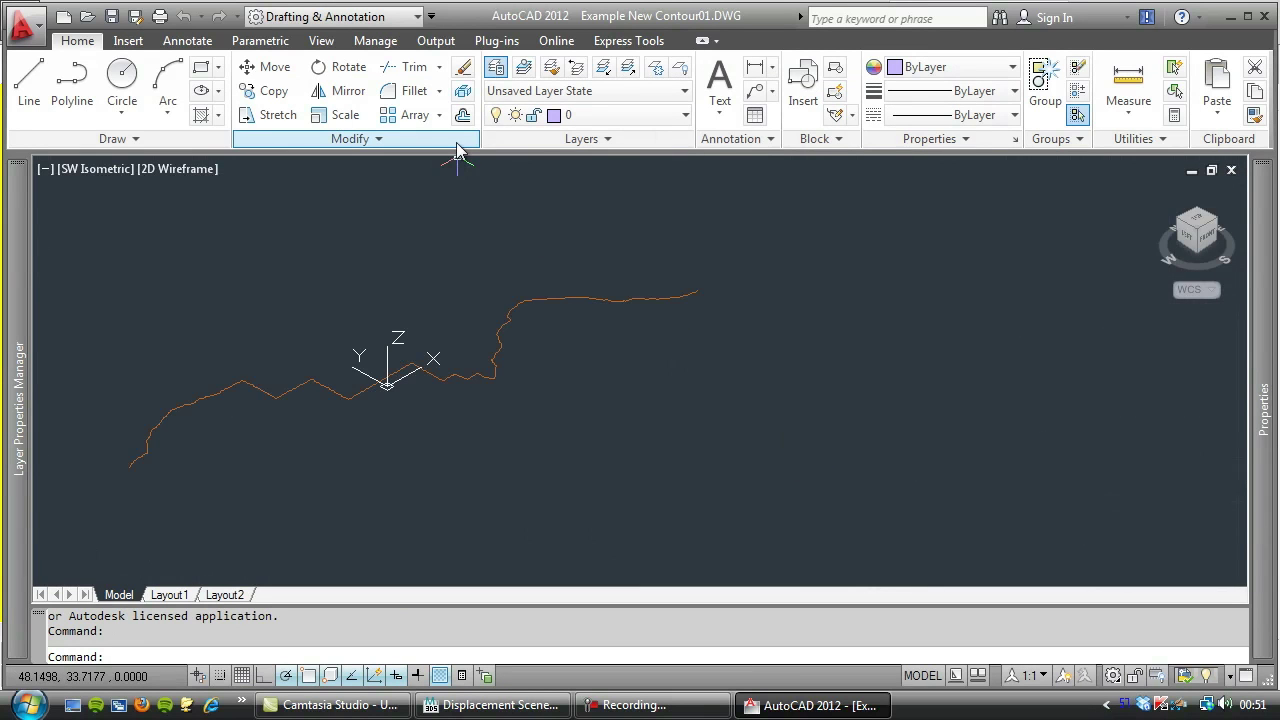
click(1197, 226)
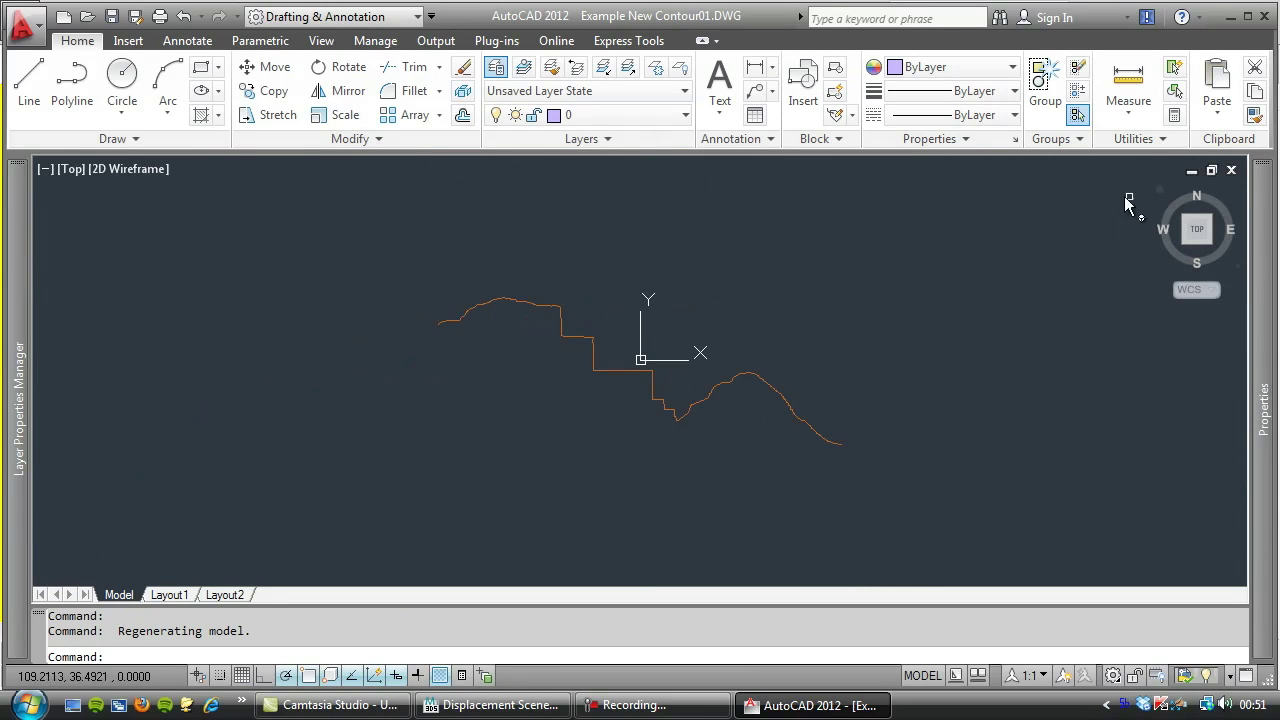
- Select the contour polyline and copy it to the clipboard
click(923, 252)
click(382, 478)
right_click(475, 408)
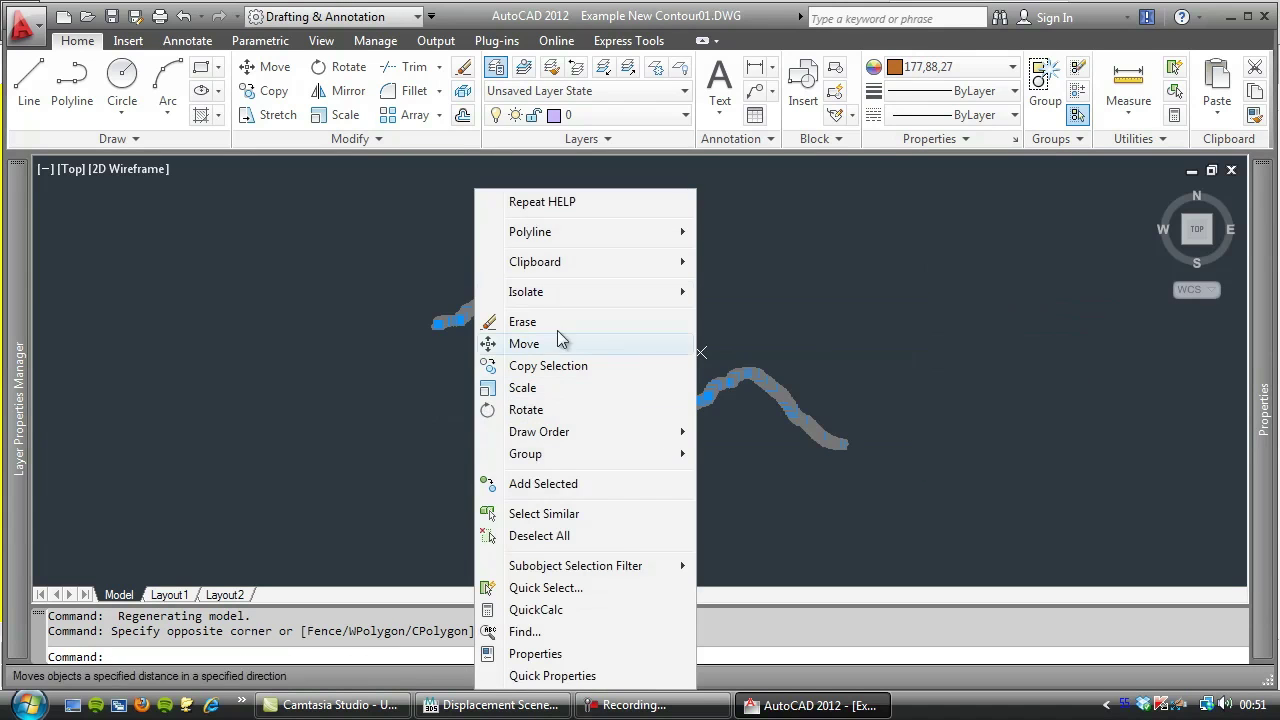
mouse_move(566, 264)
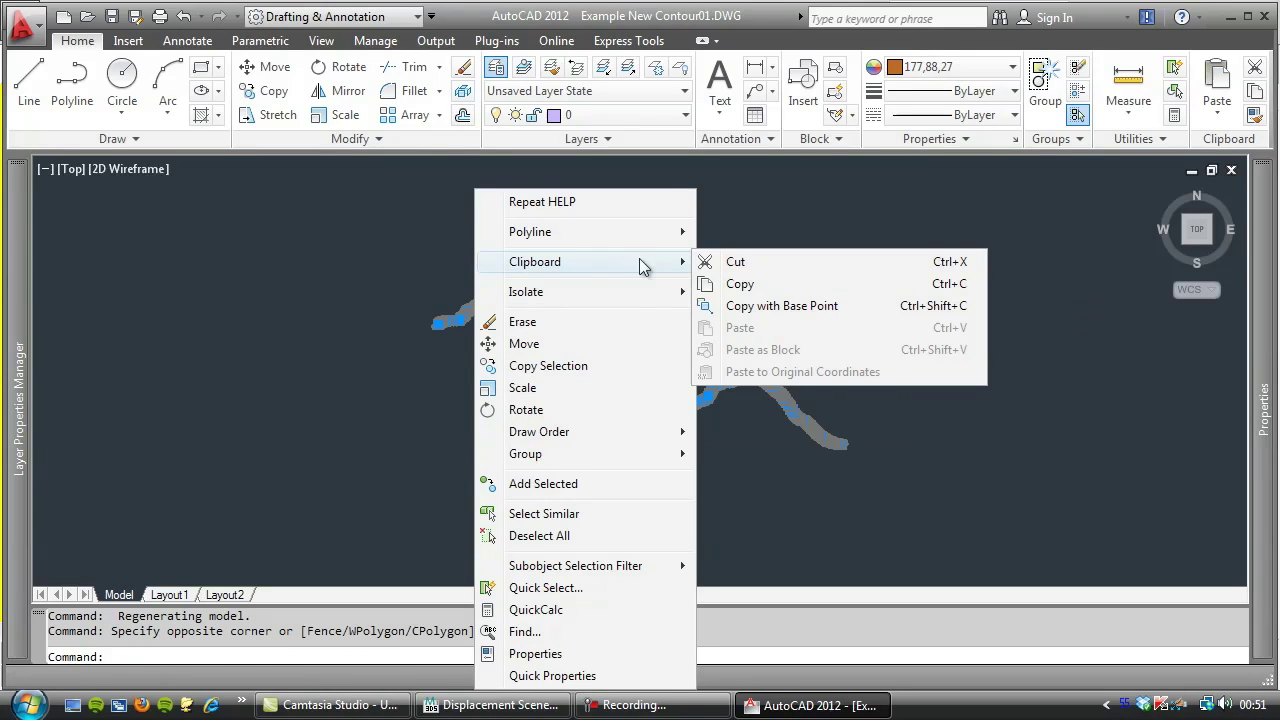
click(740, 285)
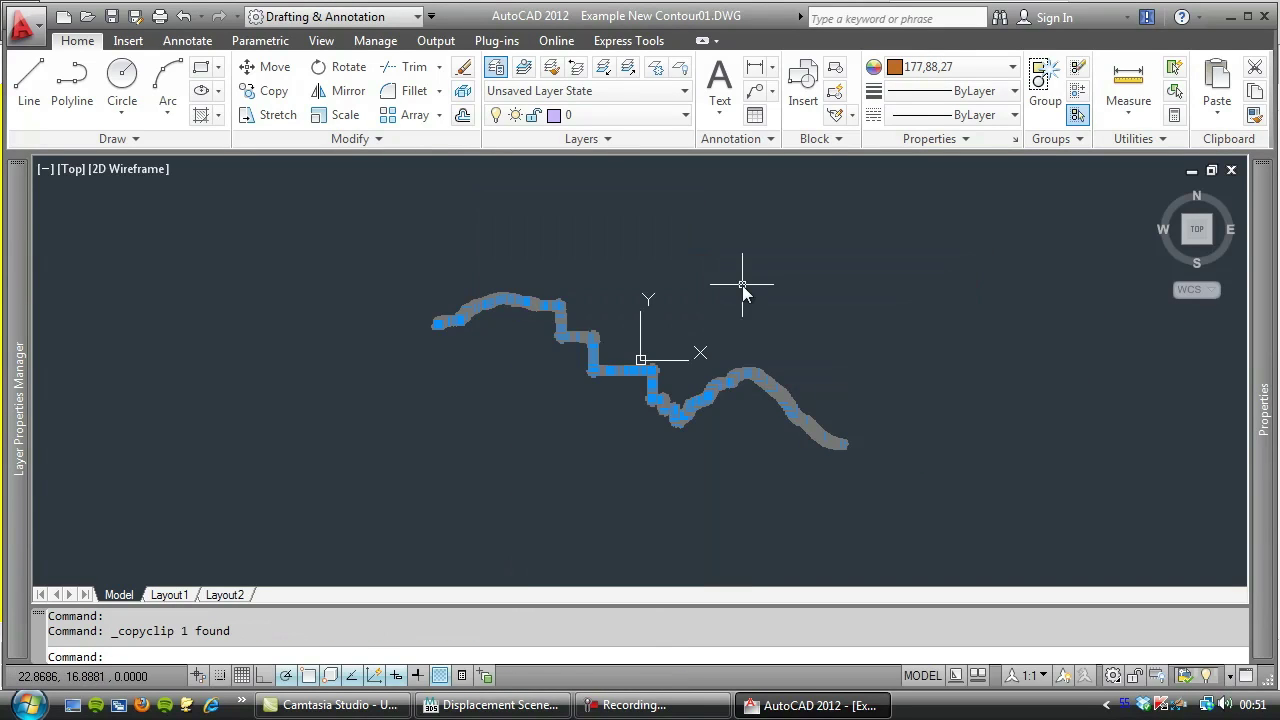
click(24, 30)
key(Escape)
- Open House by the Sea01.dwg and shift the site plan into view
click(217, 122)
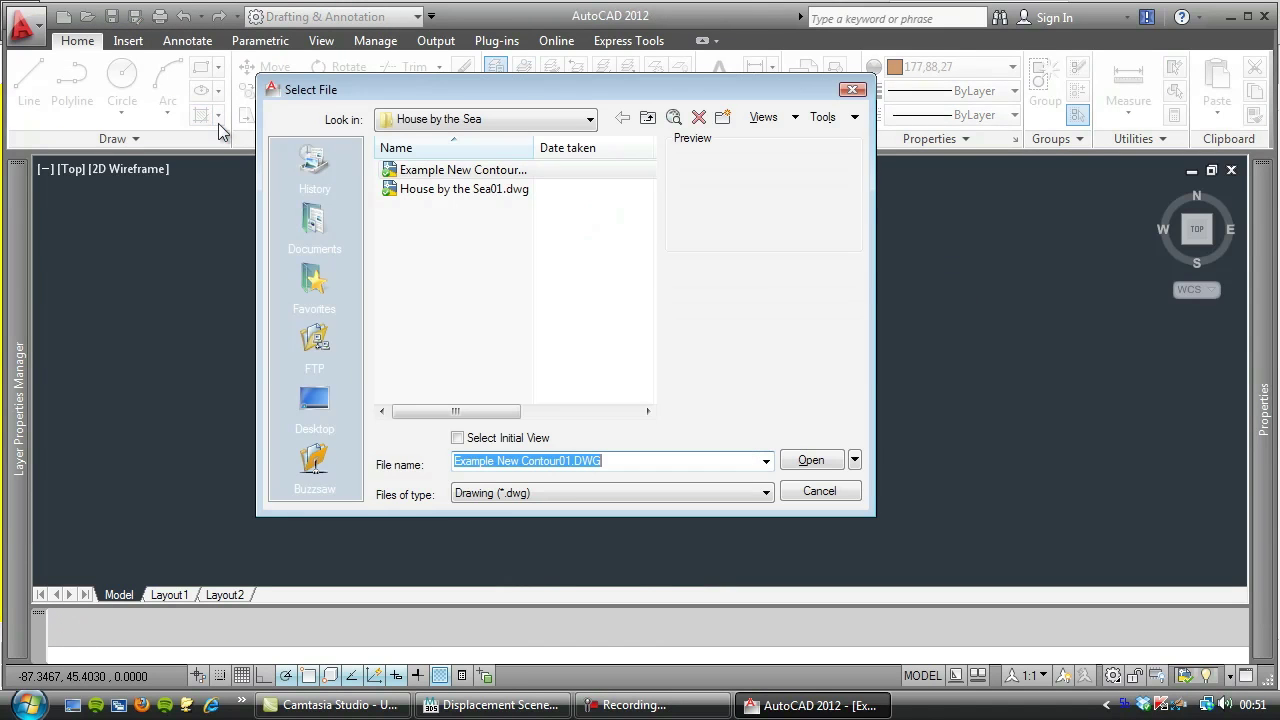
click(465, 189)
click(811, 460)
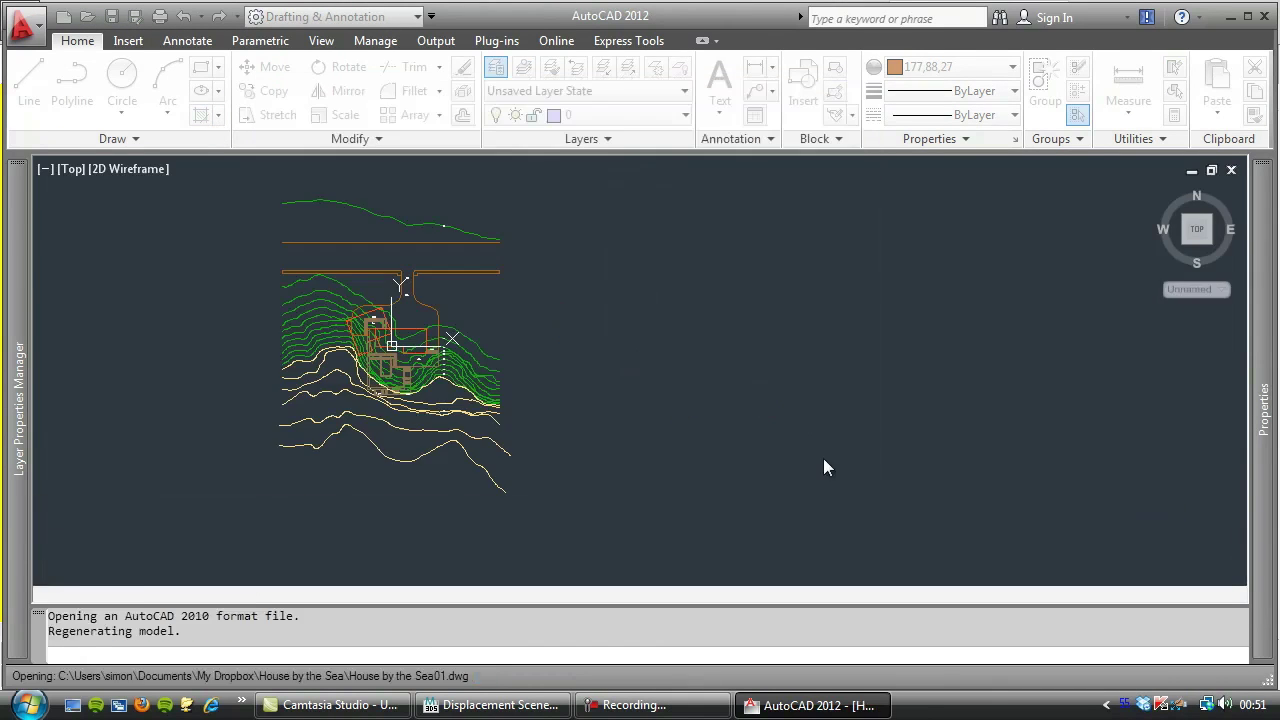
middle_drag(514, 391, 591, 357)
- Paste the copied contour into the drawing at its original coordinates
right_click(644, 337)
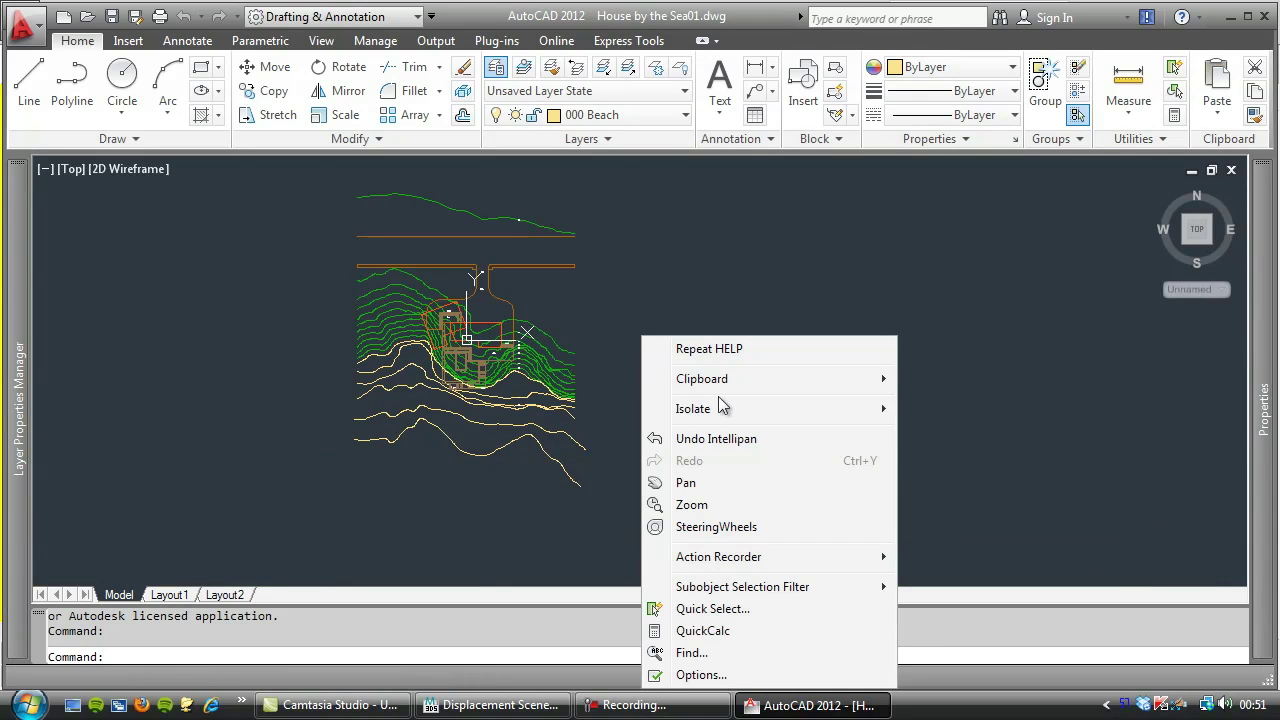
mouse_move(755, 390)
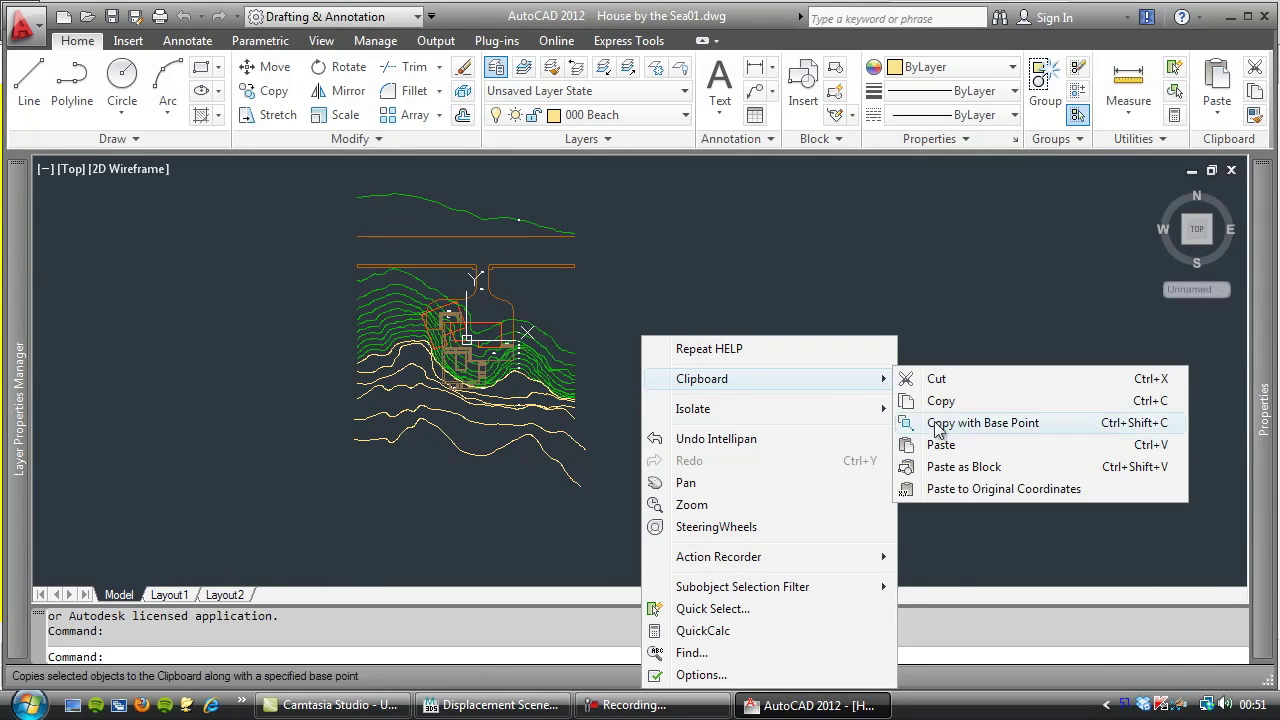
click(940, 441)
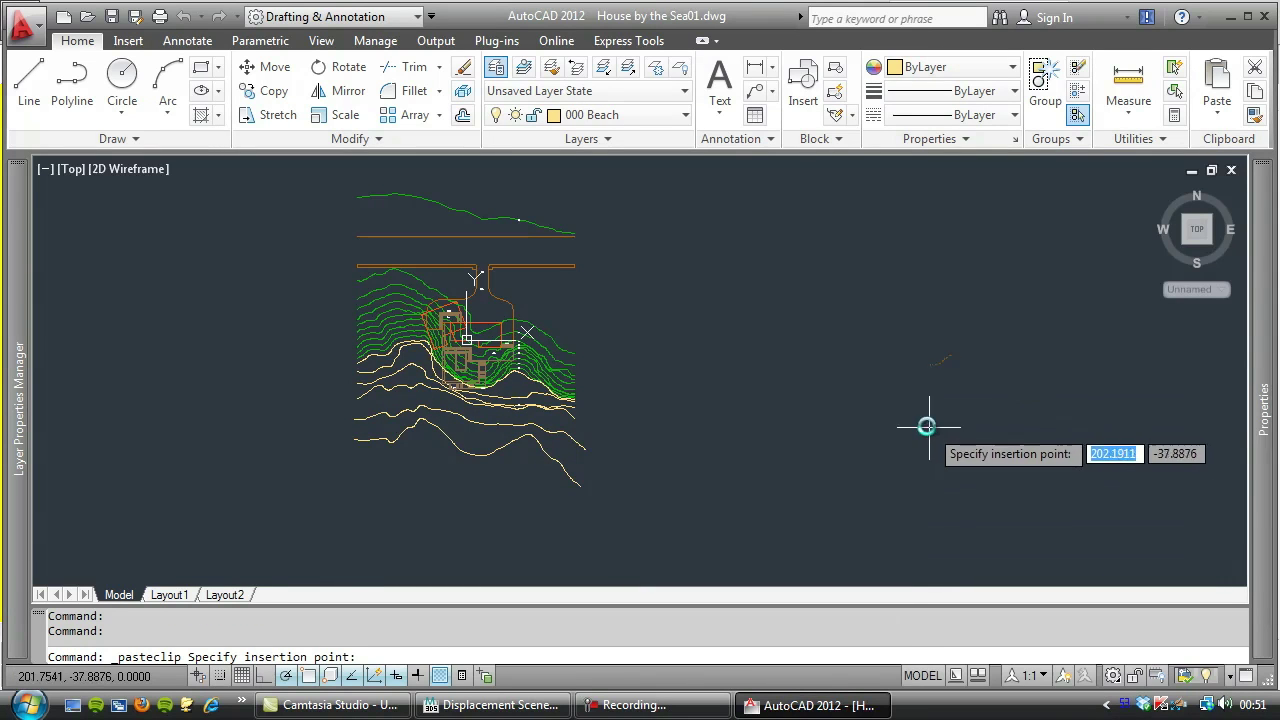
key(Escape)
right_click(690, 356)
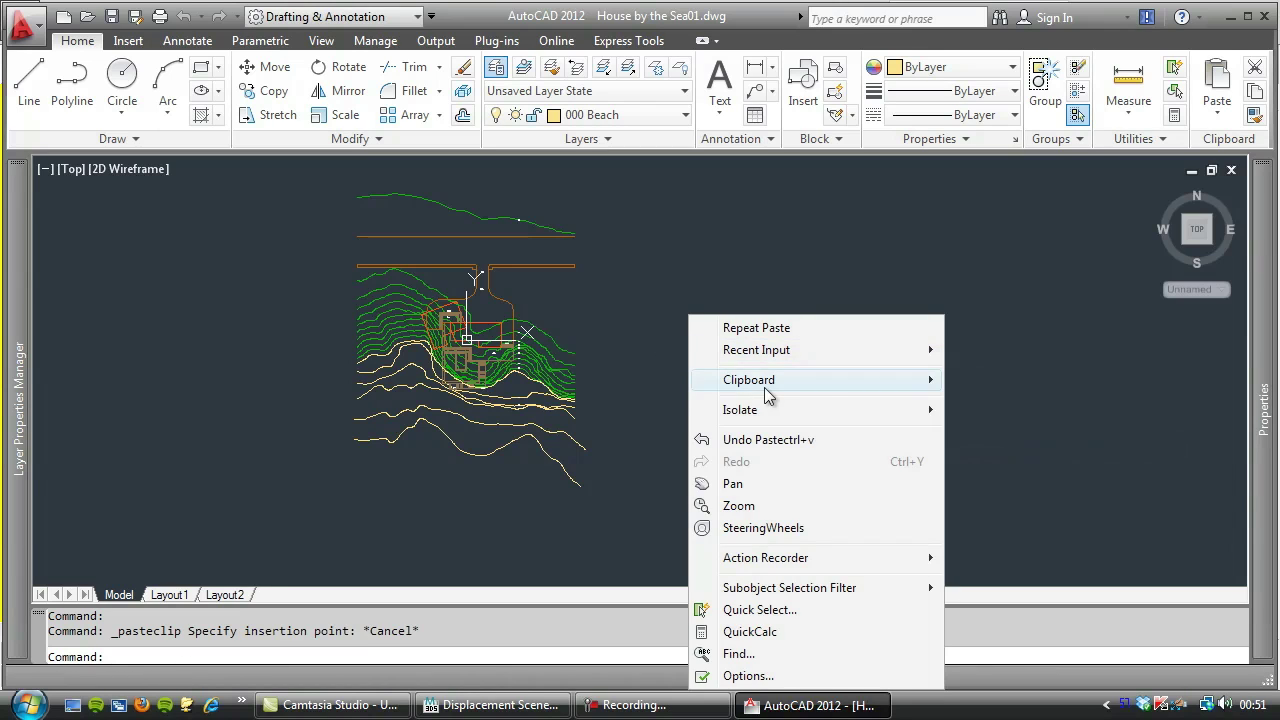
mouse_move(768, 392)
click(1028, 490)
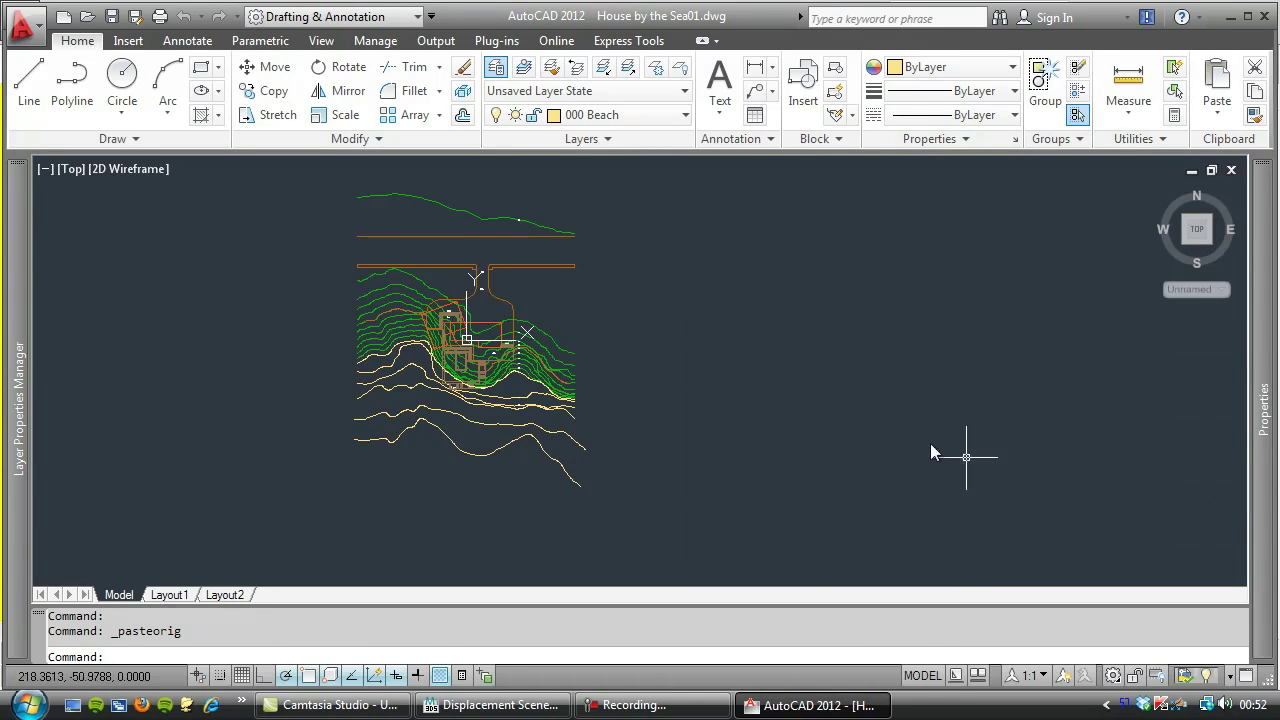
- Zoom and pan around the pasted contour to check it matches the site's contours
scroll(435, 350, up, 4)
scroll(355, 349, up, 6)
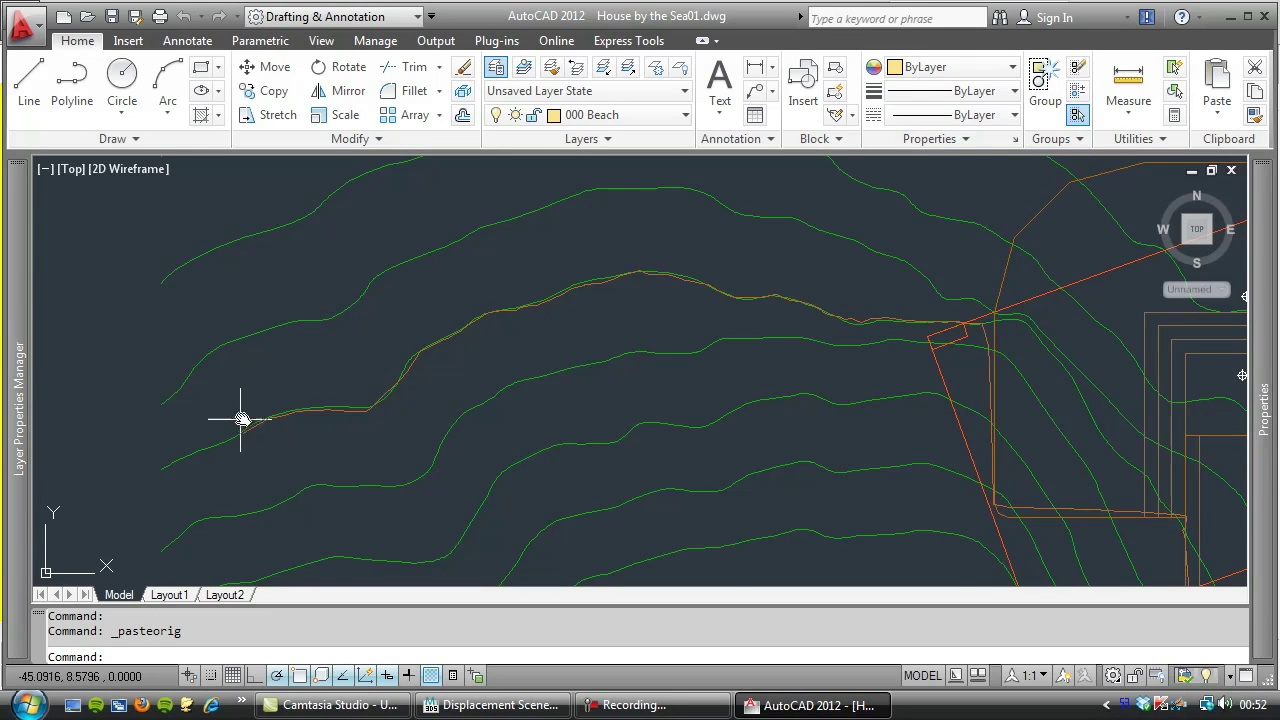
scroll(286, 432, up, 4)
scroll(327, 428, down, 6)
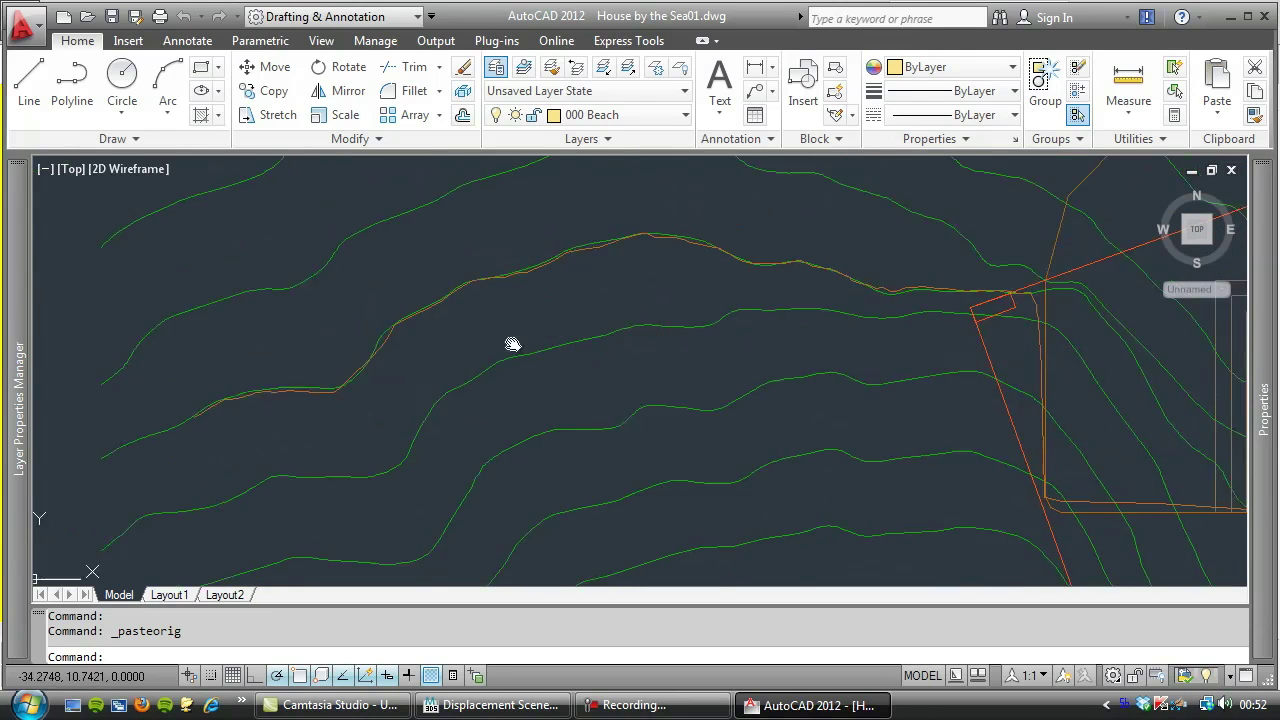
scroll(531, 417, down, 3)
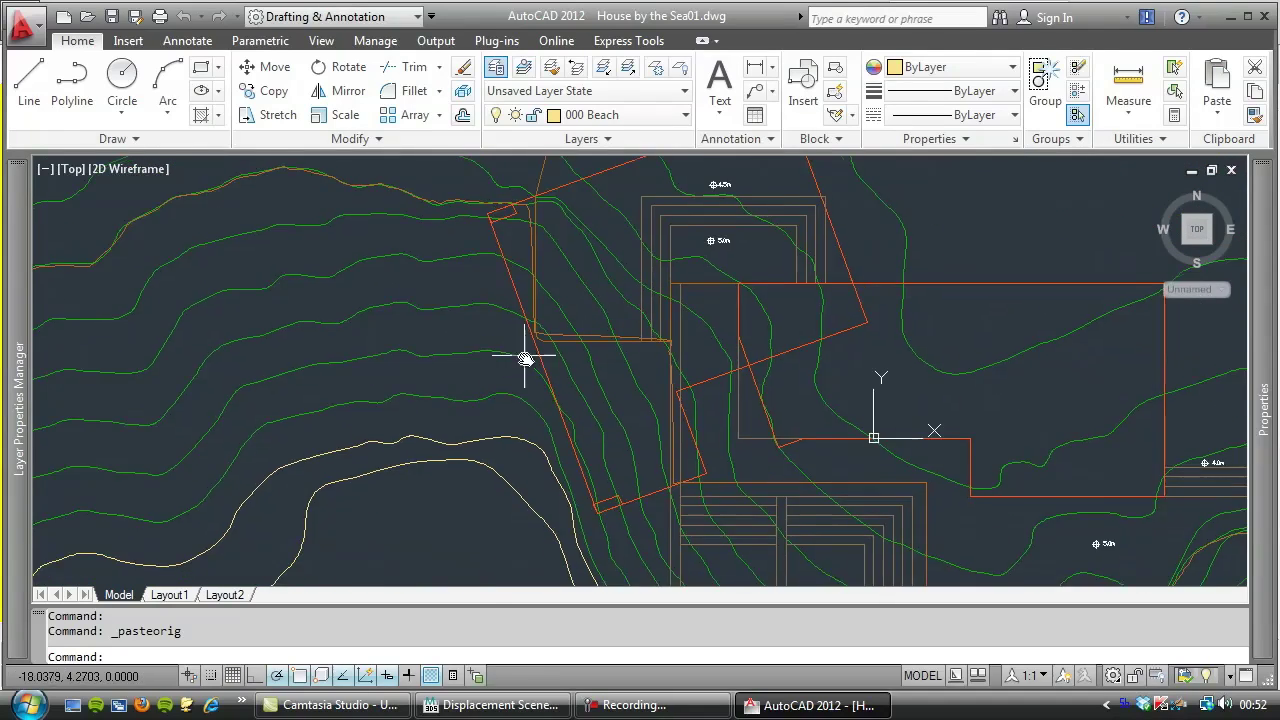
middle_drag(514, 366, 423, 331)
scroll(484, 412, down, 2)
middle_drag(484, 412, 484, 364)
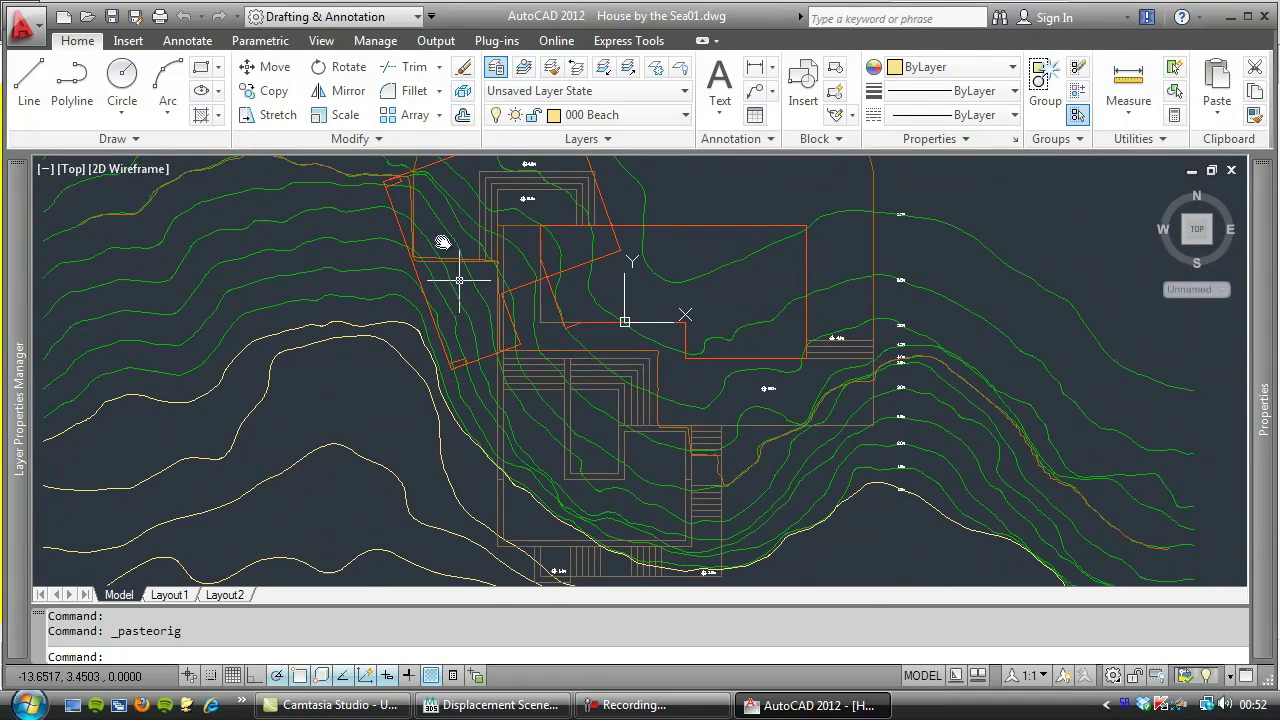
- Select the pasted contour, reframe the whole site plan, and close House by the Sea01.dwg
click(339, 170)
middle_drag(618, 384, 471, 388)
scroll(557, 357, down, 5)
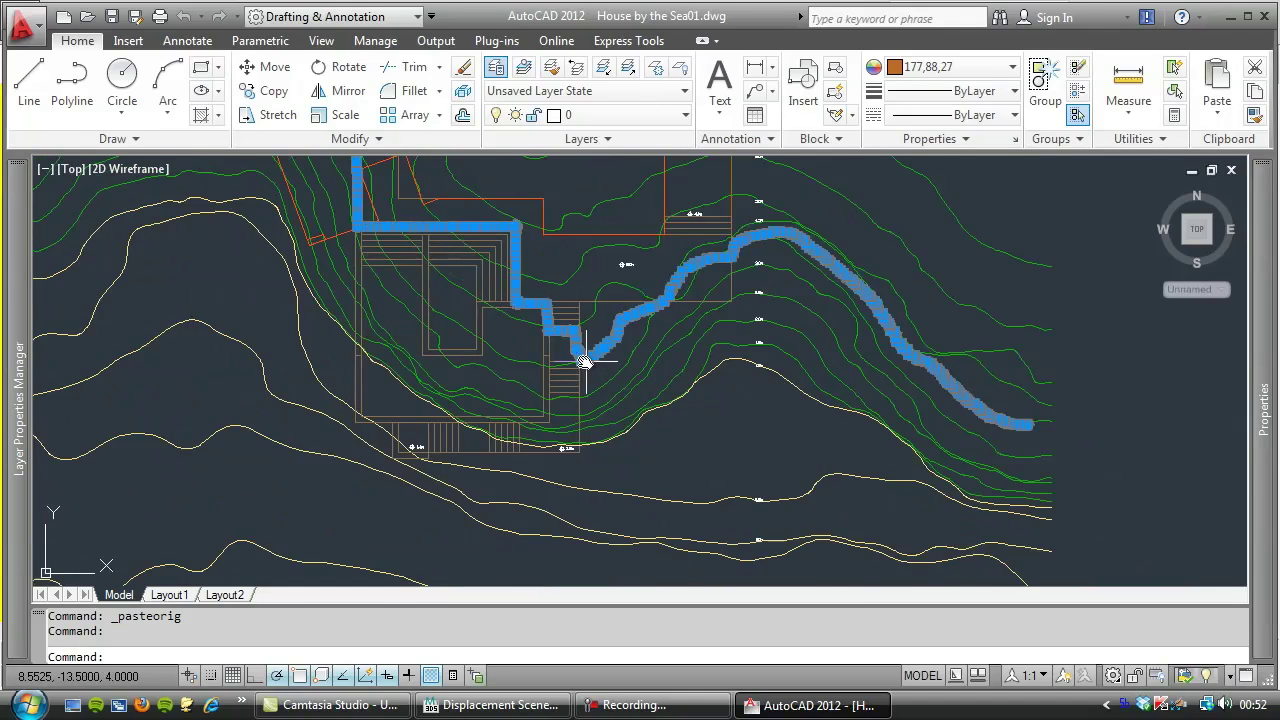
middle_drag(343, 349, 514, 352)
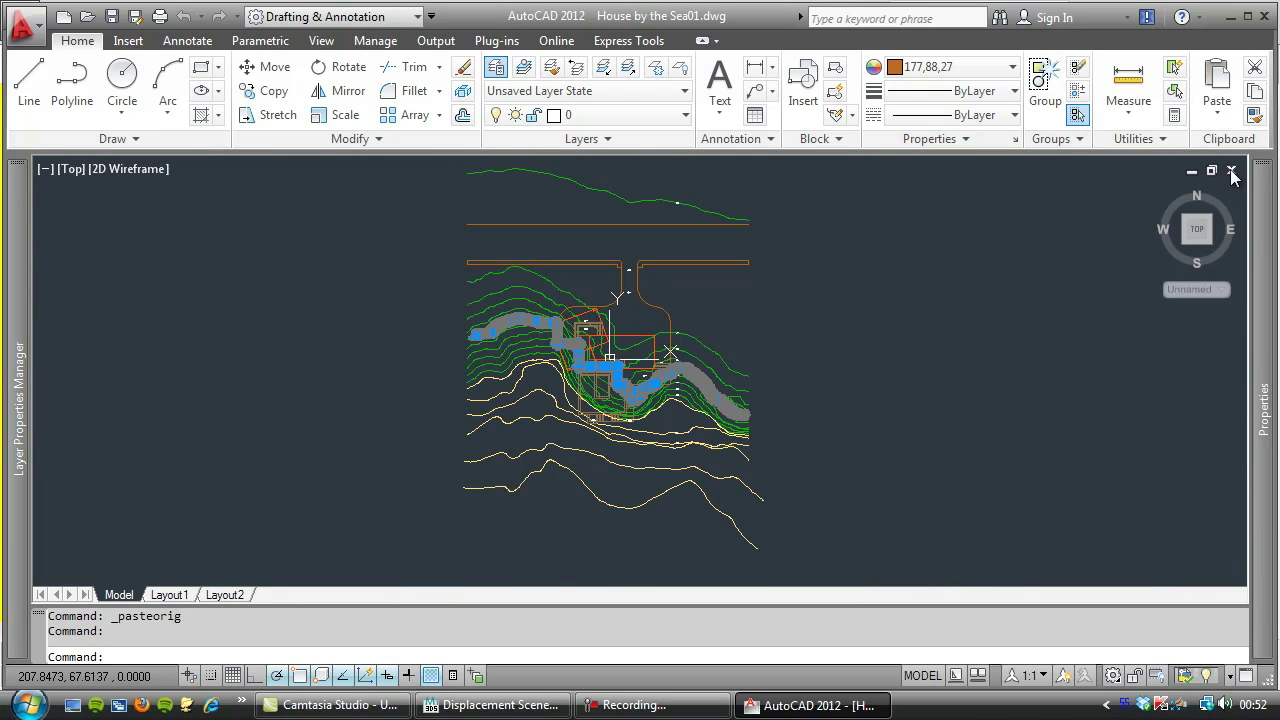
click(1231, 170)
- Exit AutoCAD, declining to save either contour drawing
click(726, 399)
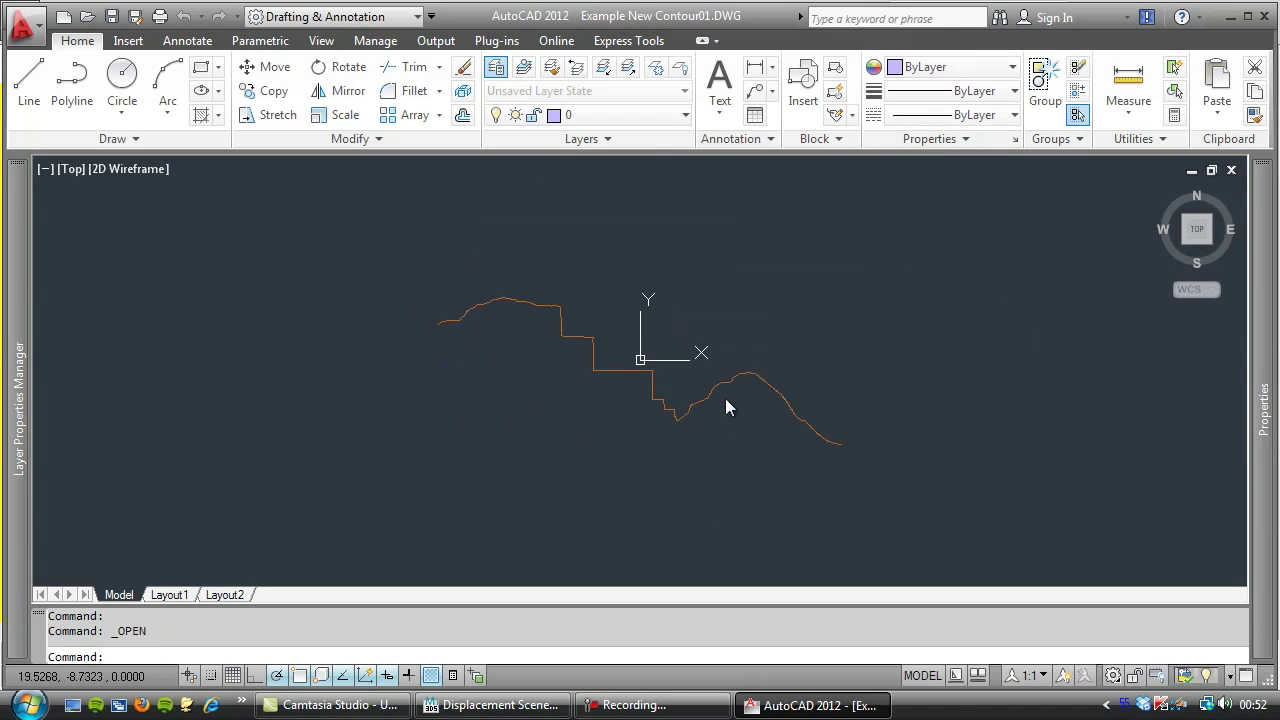
click(1263, 17)
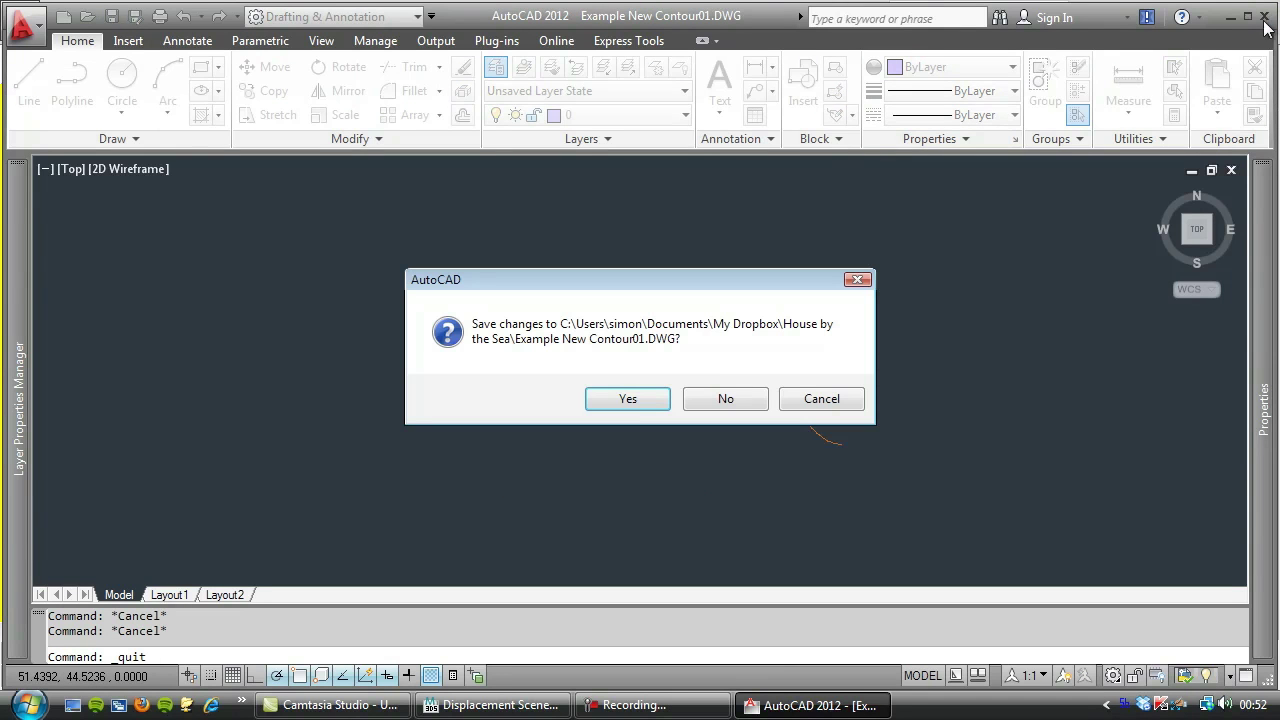
click(708, 394)
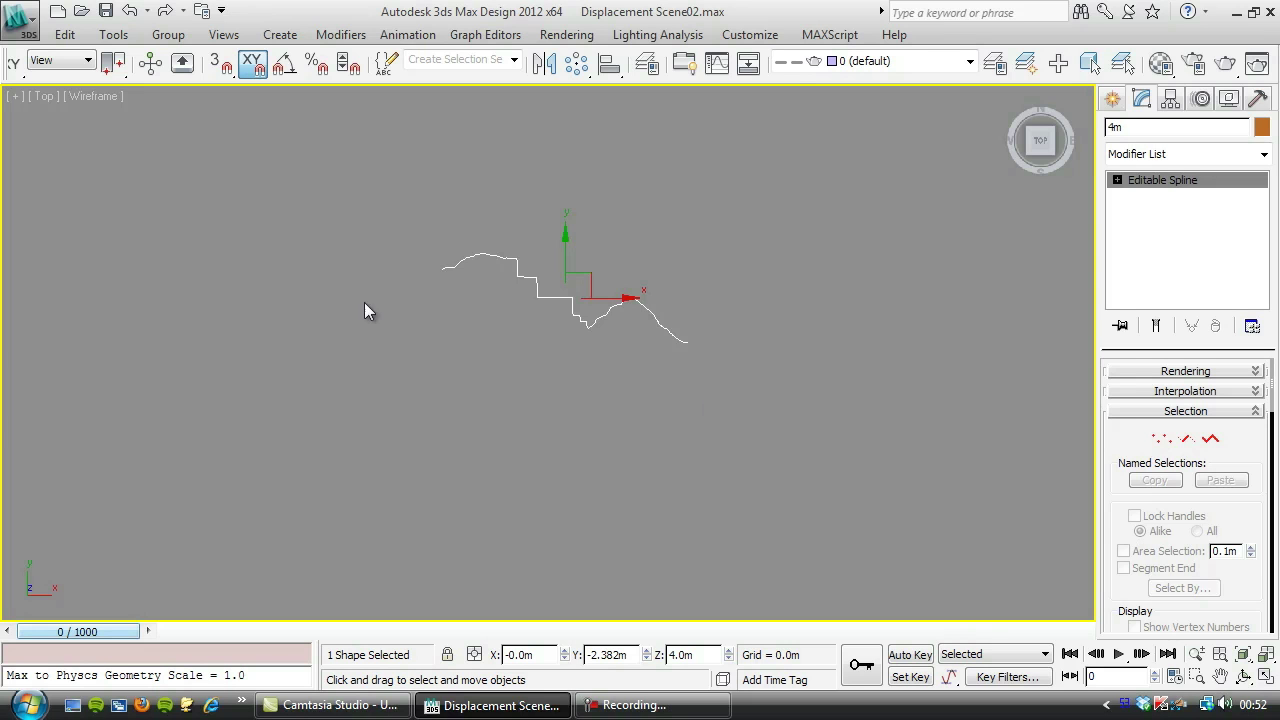
- Reset 3ds Max to an empty Untitled scene without saving the displacement scene
click(27, 22)
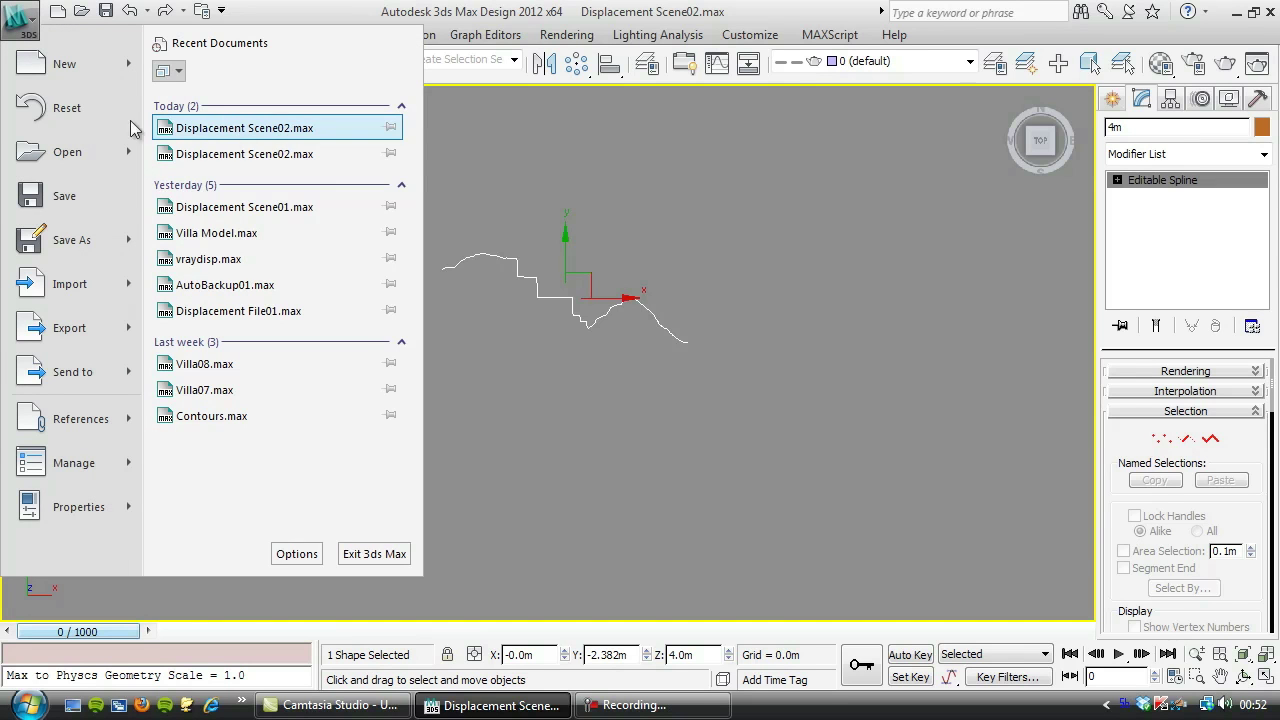
click(44, 100)
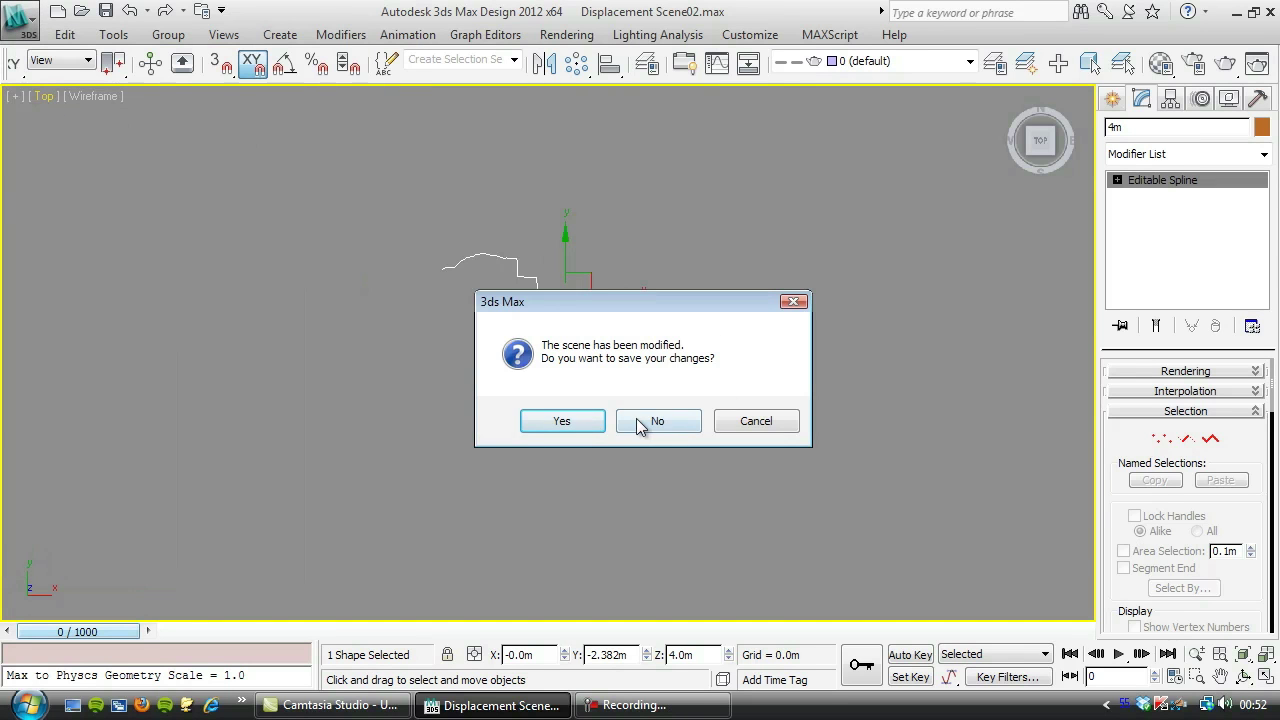
click(645, 421)
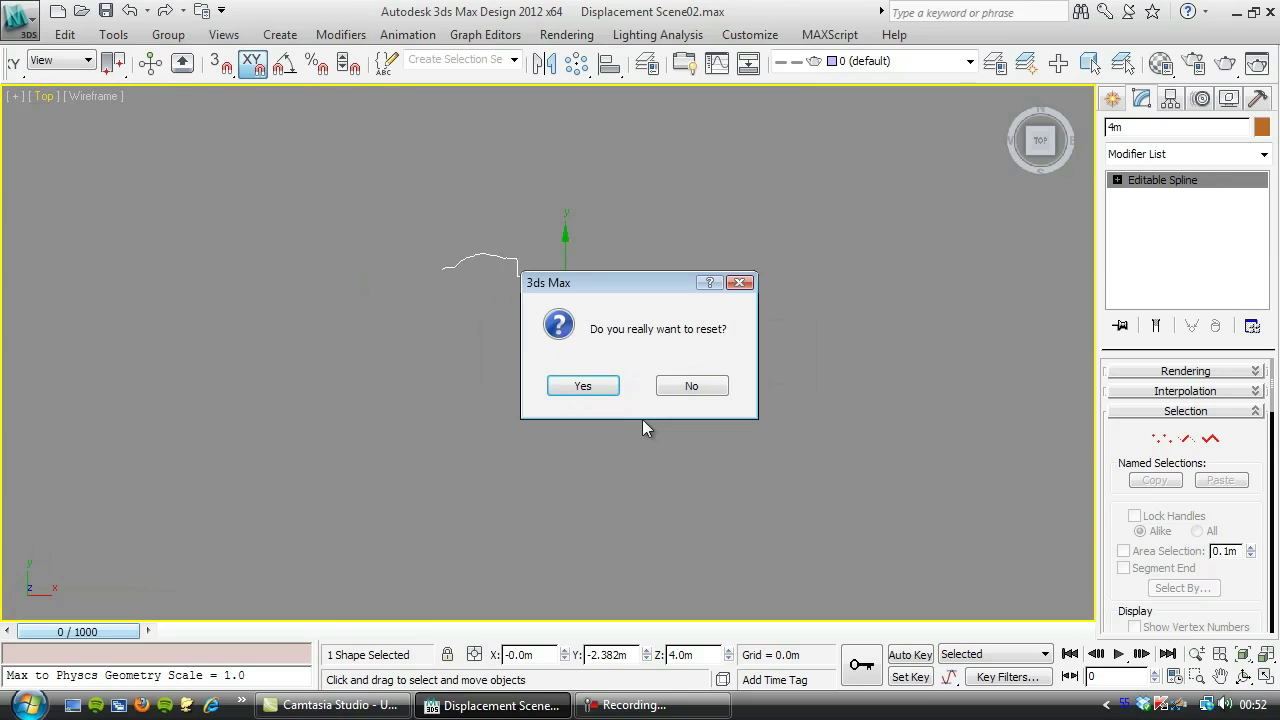
click(594, 389)
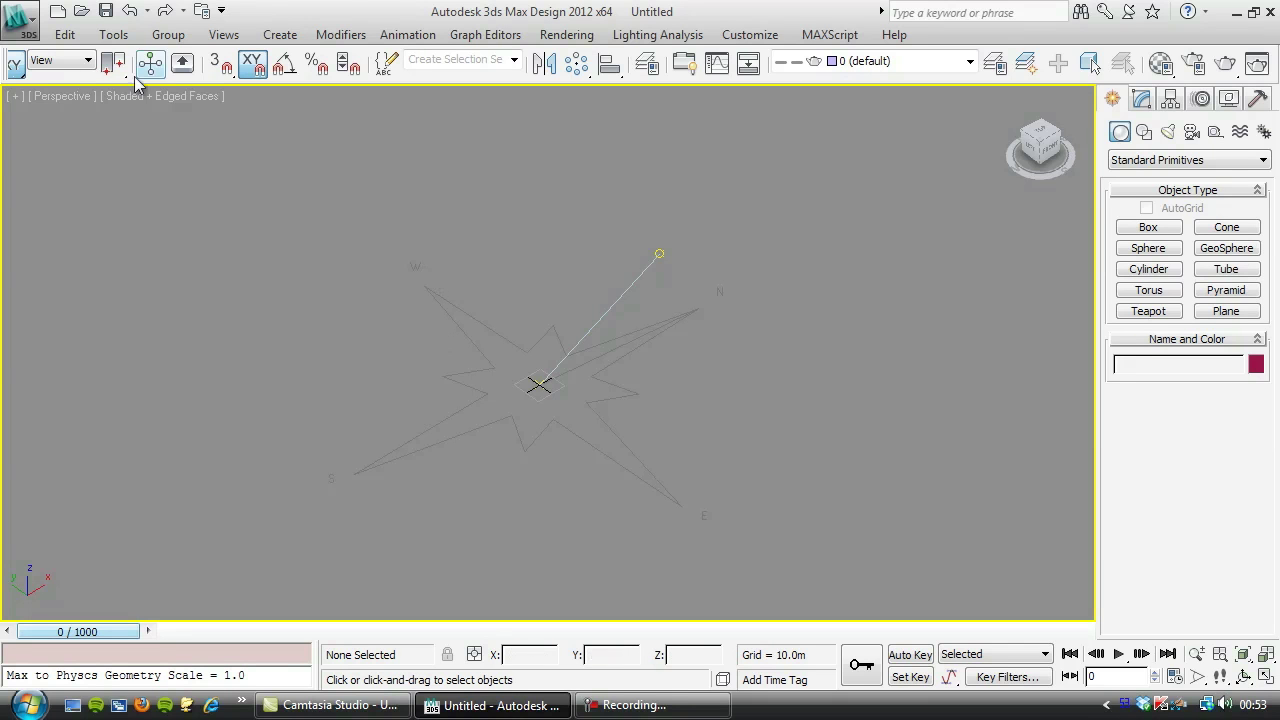
click(22, 22)
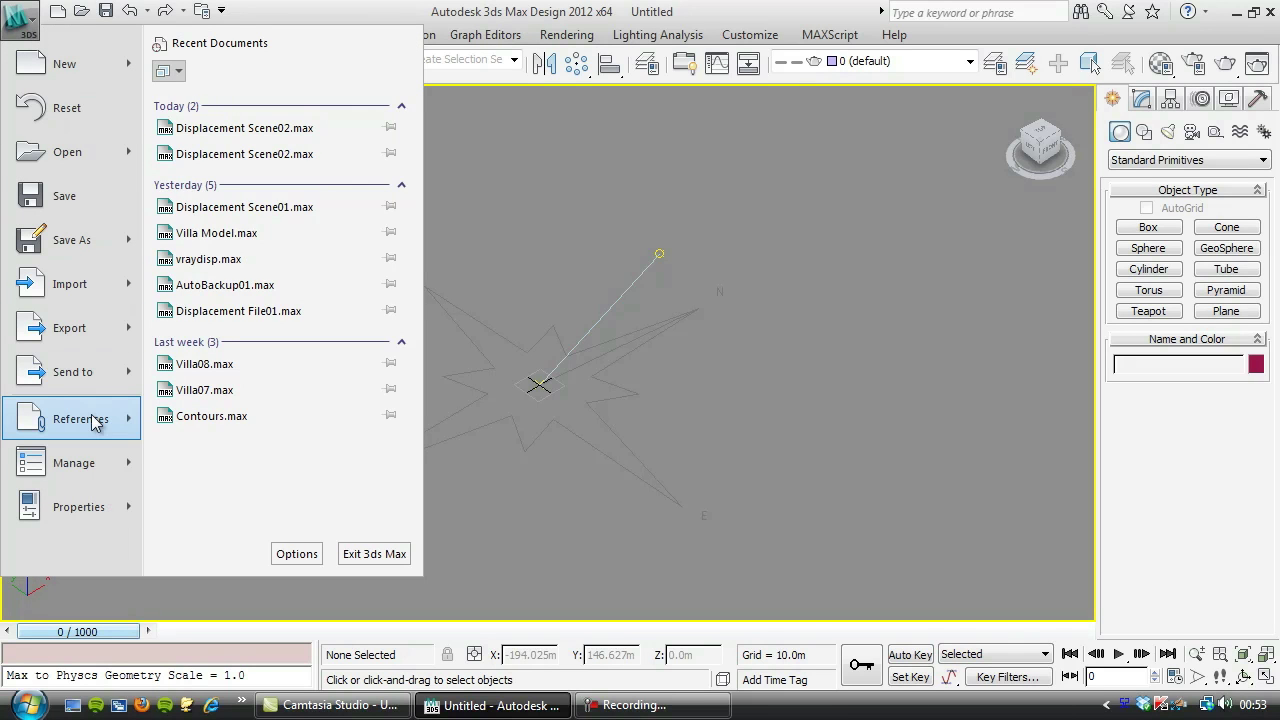
mouse_move(91, 415)
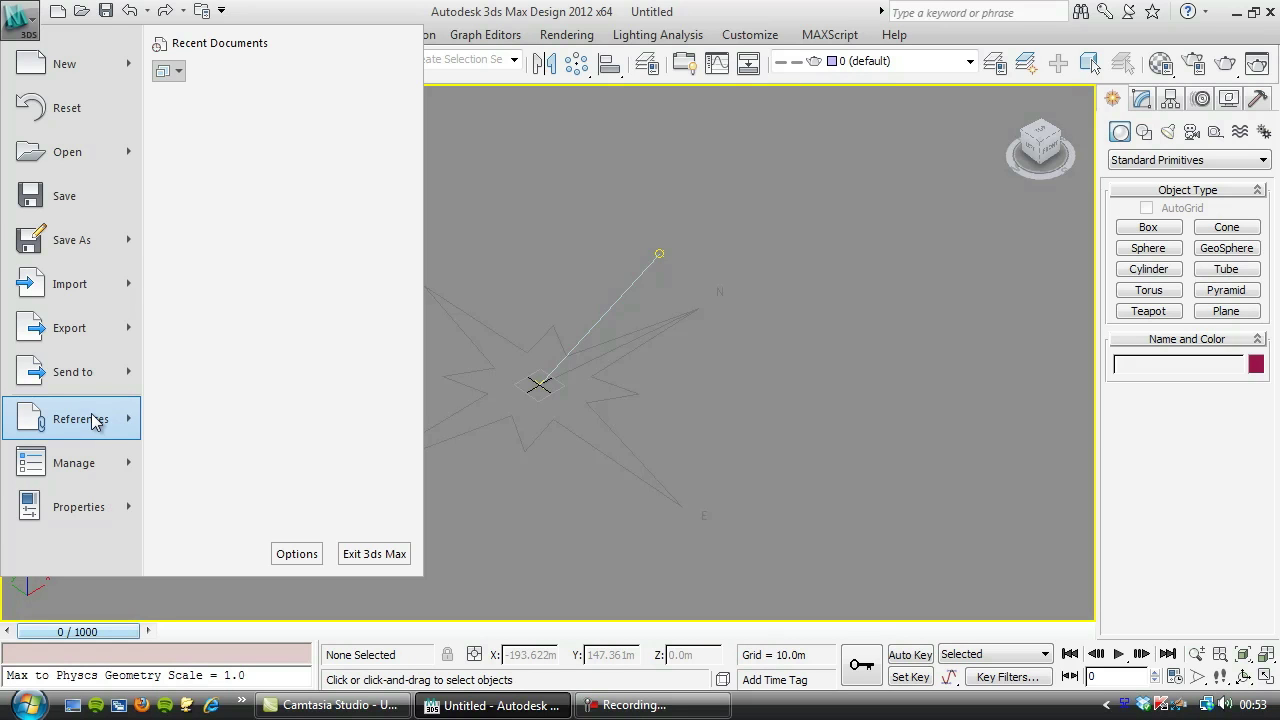
- Merge Displaced Mesh01 from Displacement Scene02.max in the House by the Sea folder
click(208, 157)
click(200, 46)
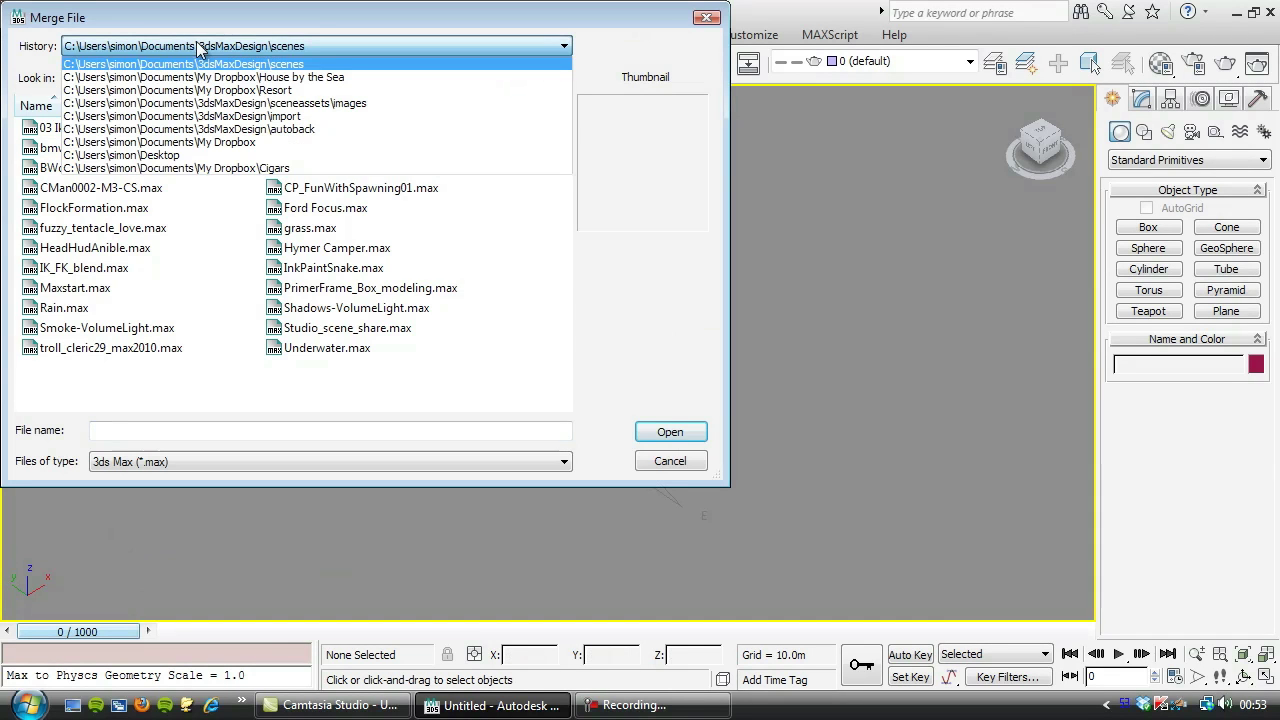
click(200, 77)
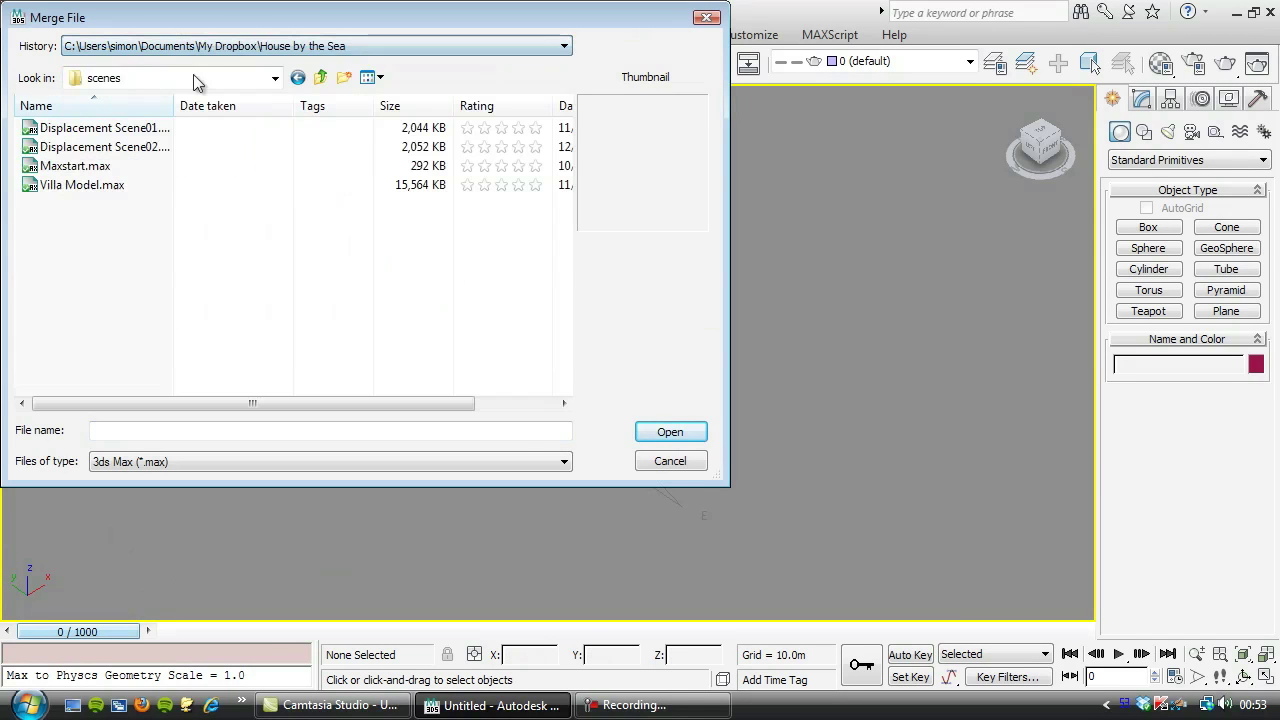
click(77, 150)
click(669, 431)
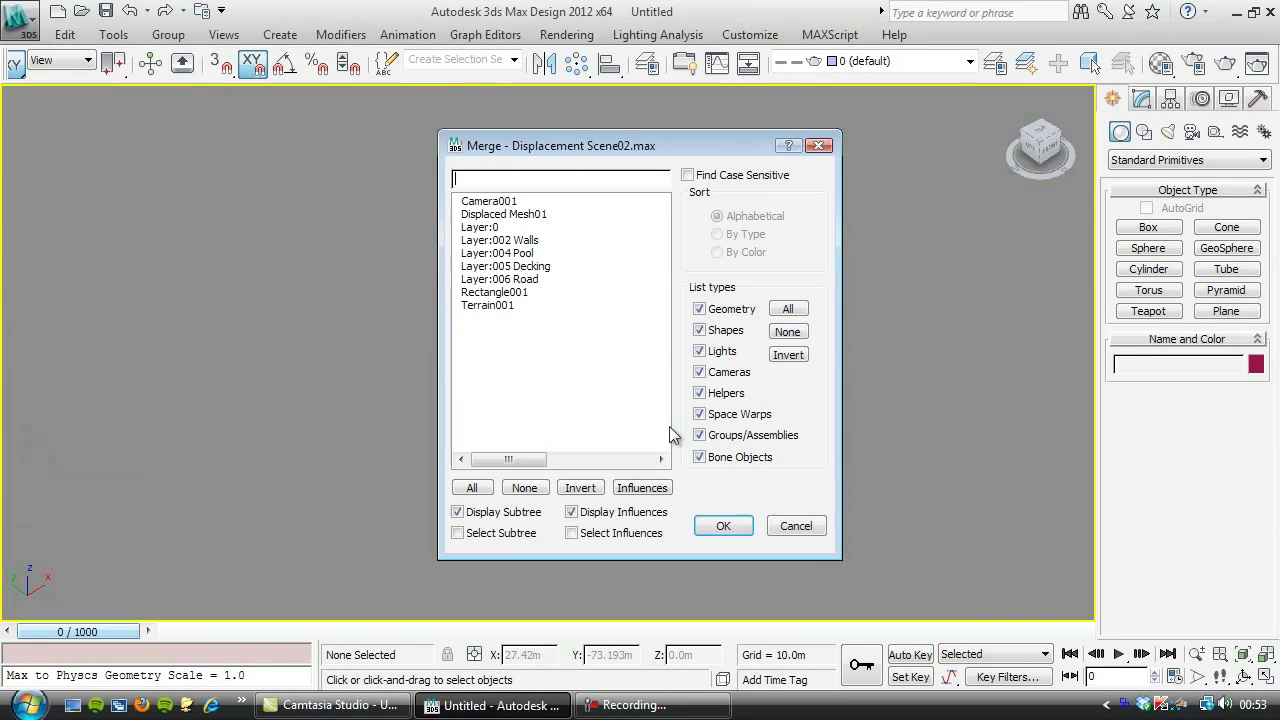
click(495, 214)
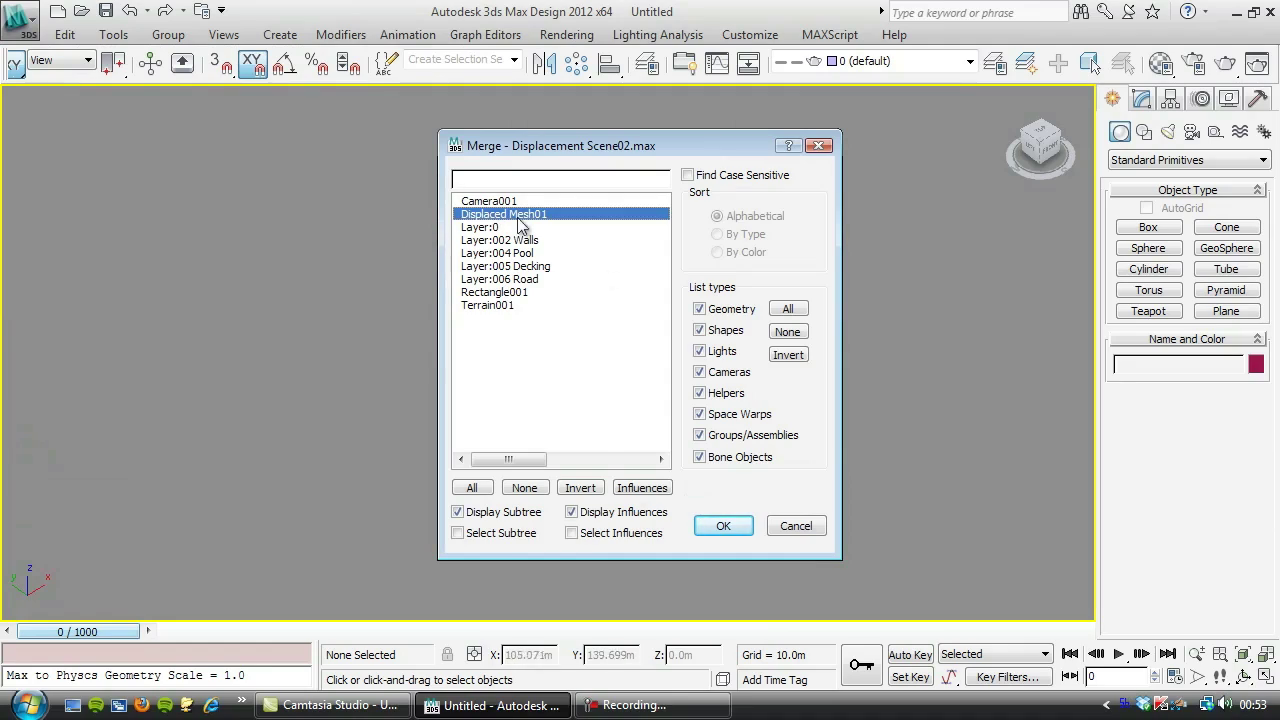
click(723, 527)
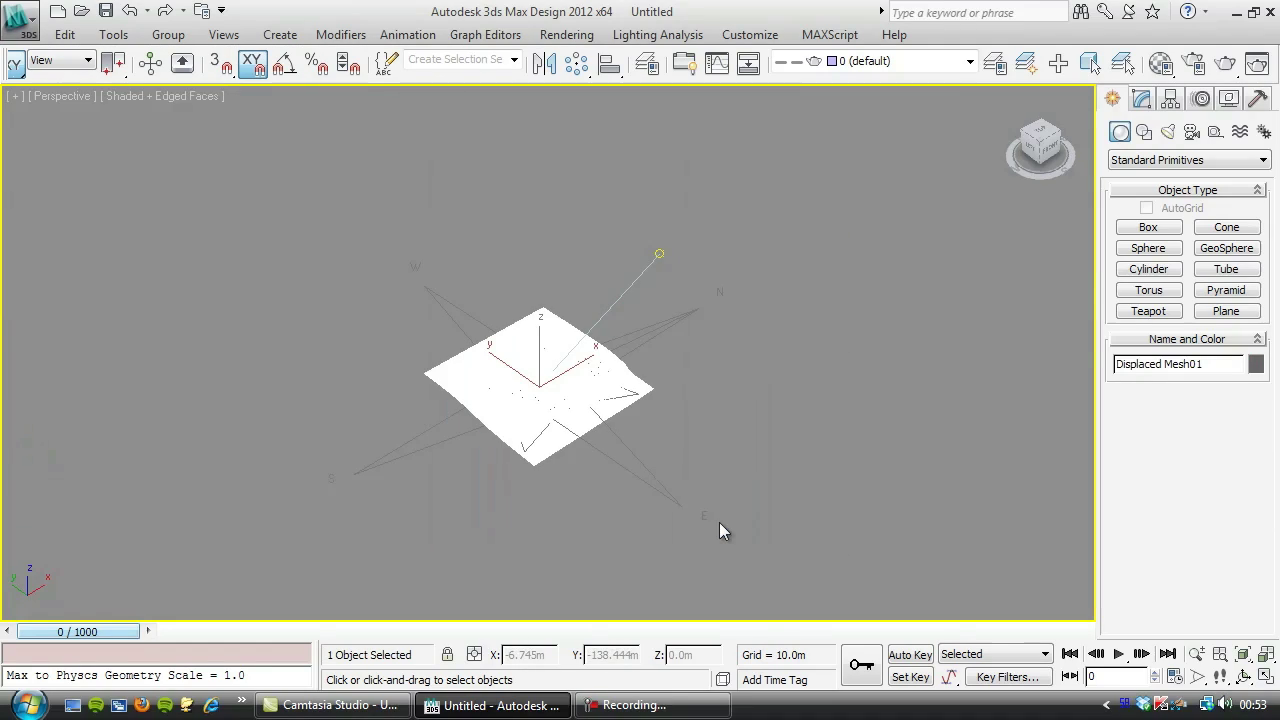
scroll(530, 400, up, 10)
middle_drag(539, 422, 523, 383)
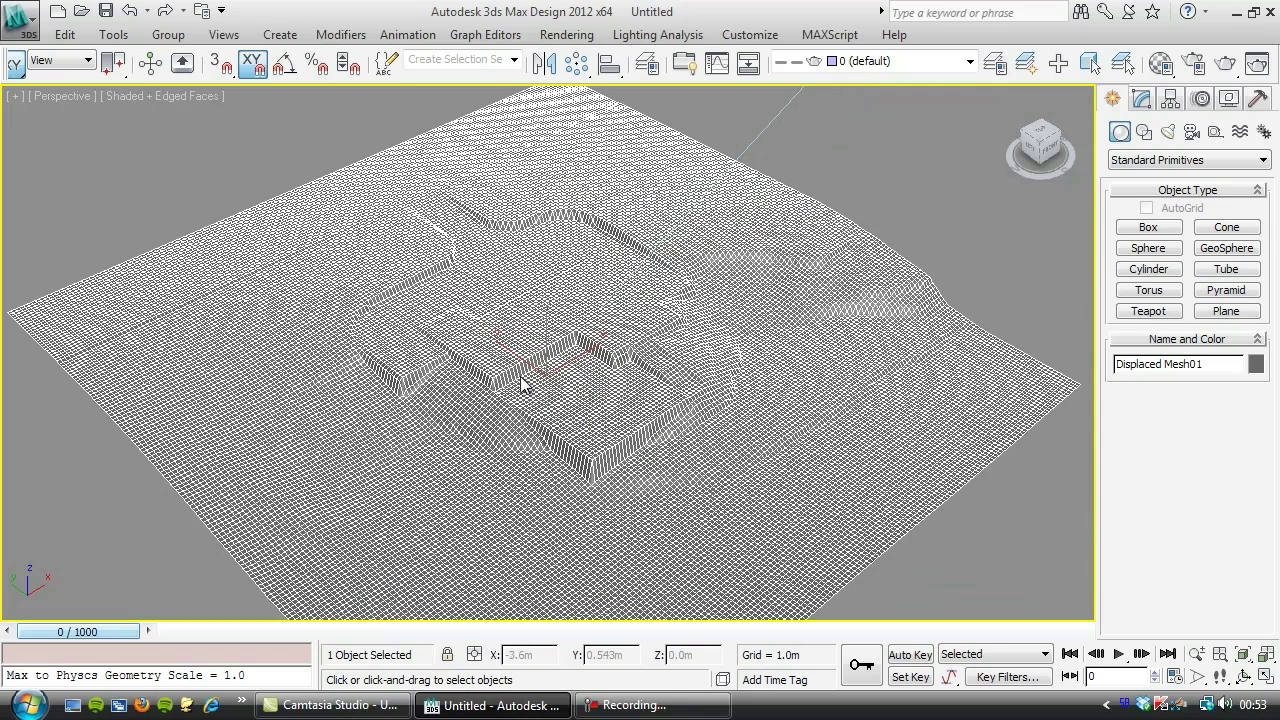
- Add Villa Model.max from the House by the Sea folder as an XRef scene
click(20, 20)
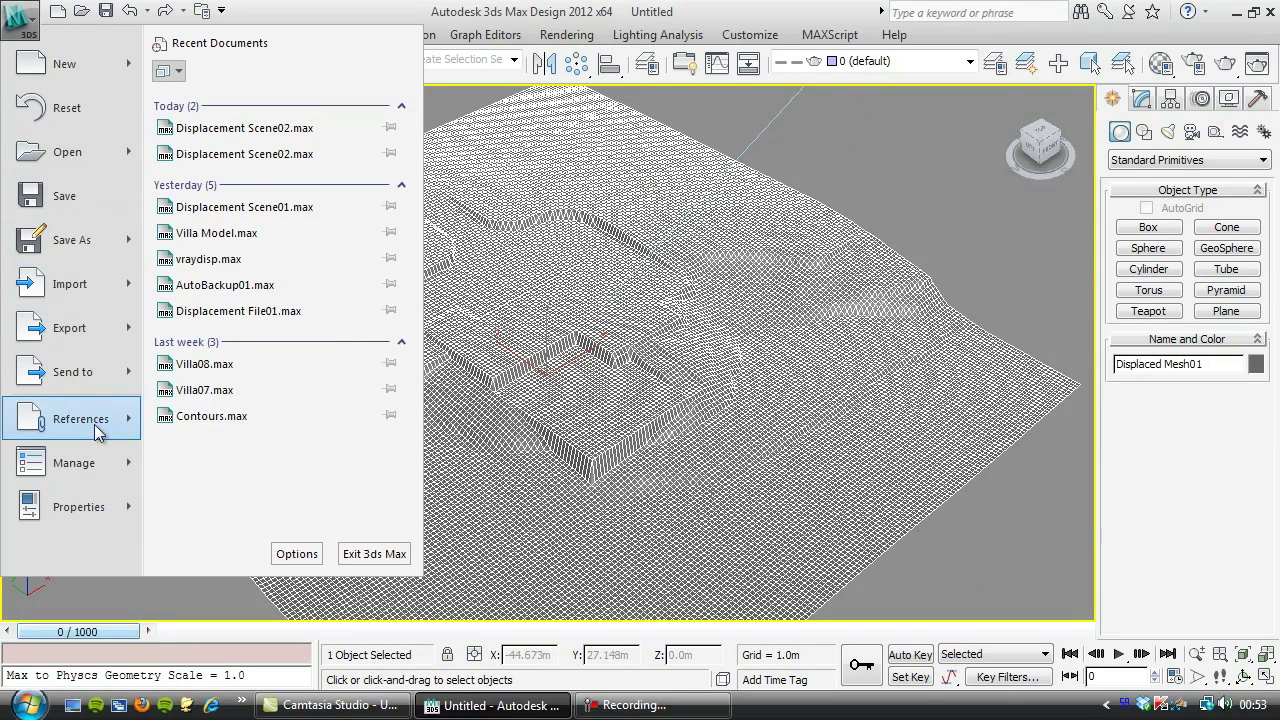
click(250, 228)
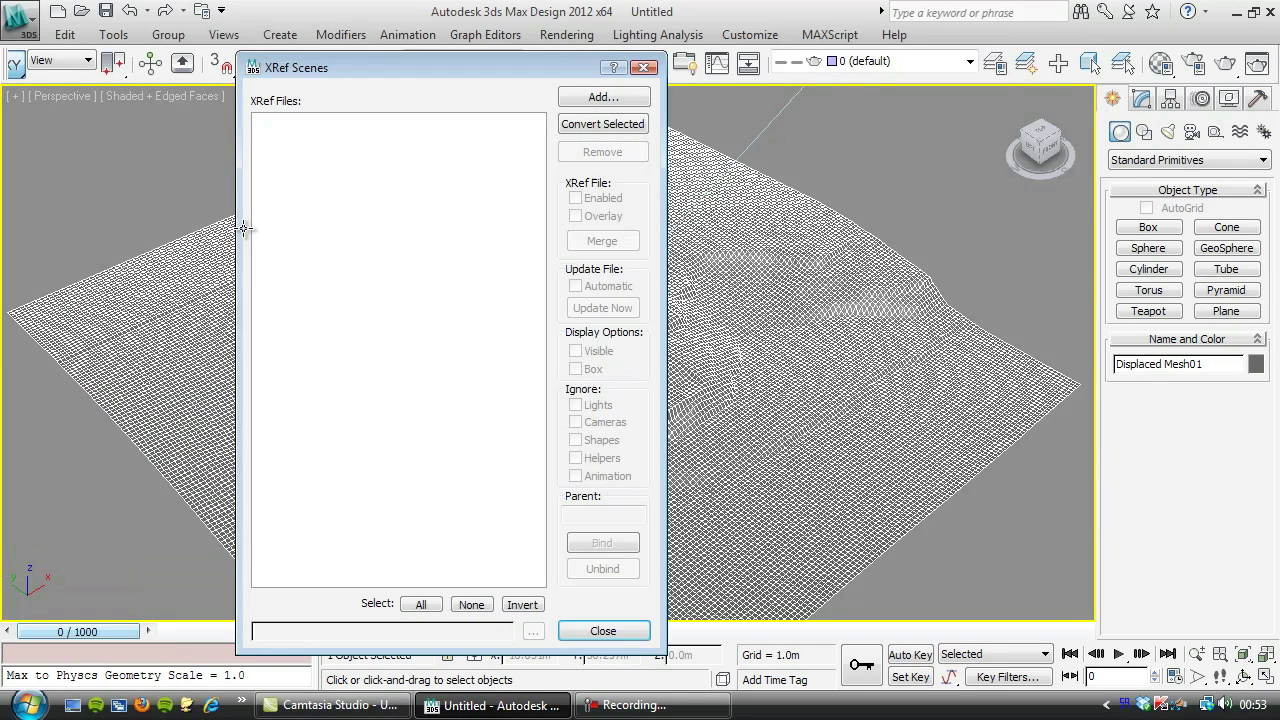
click(604, 97)
click(166, 45)
click(166, 63)
click(98, 186)
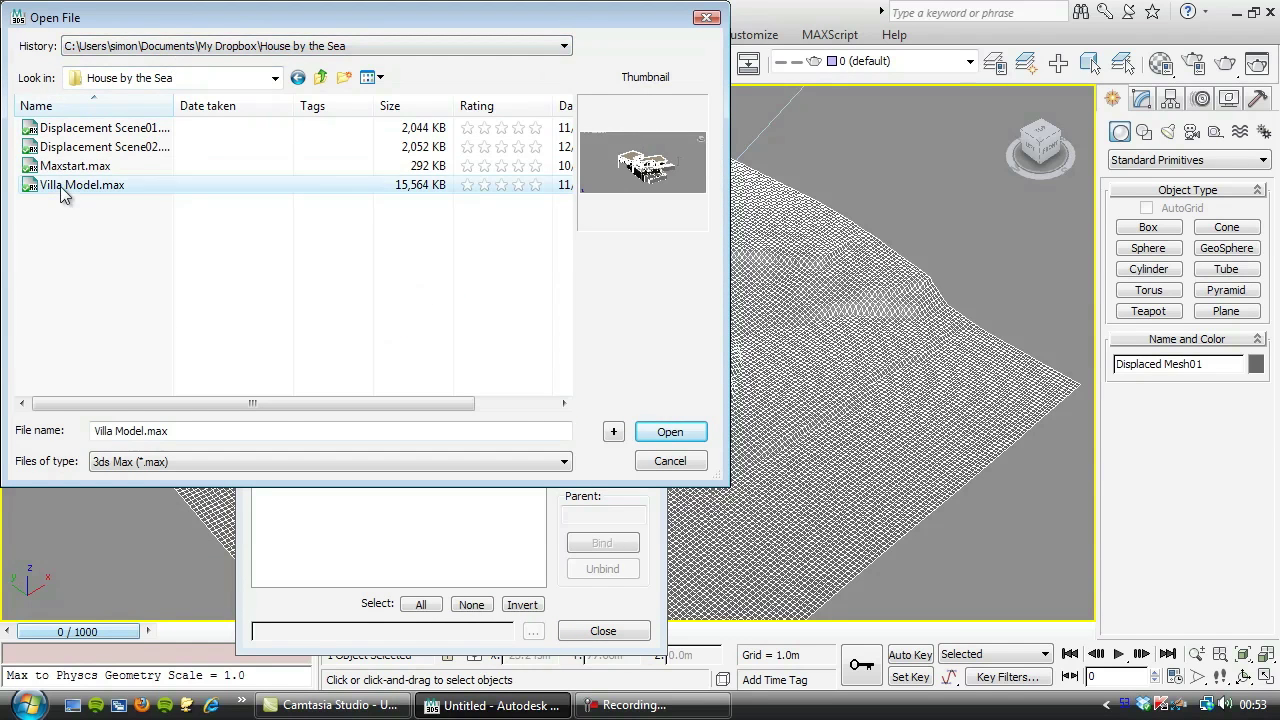
click(669, 433)
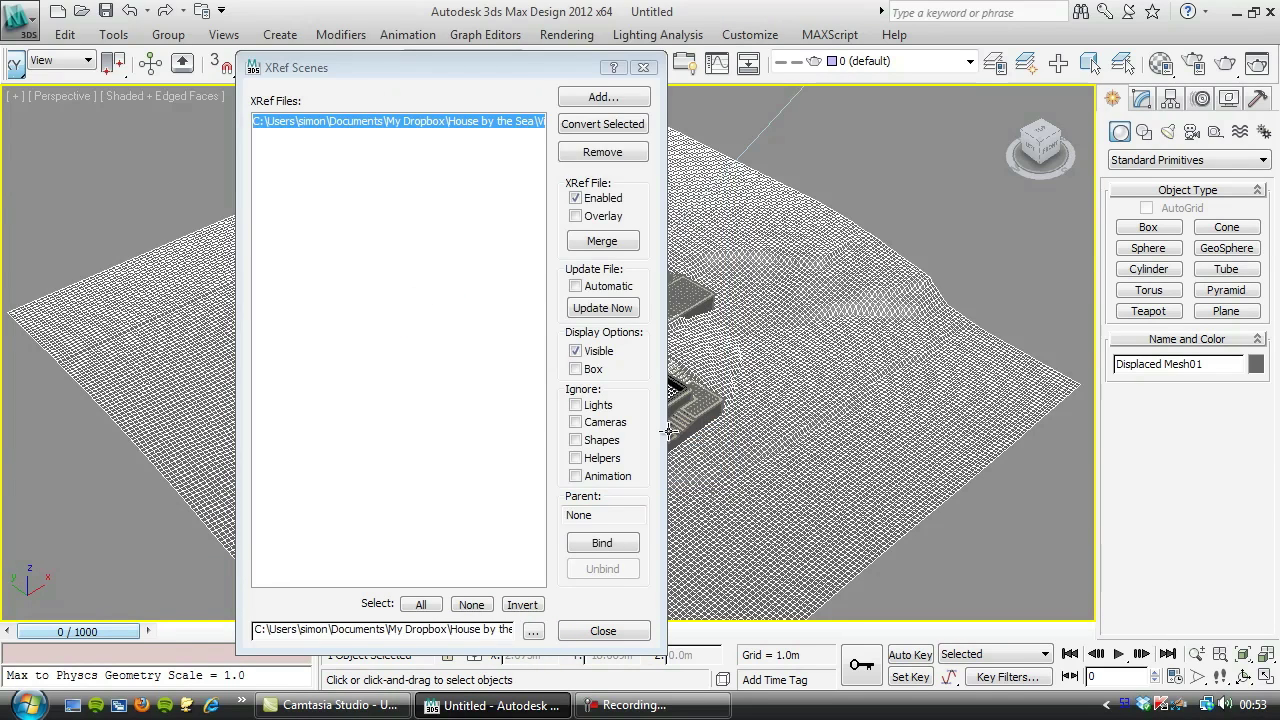
click(646, 67)
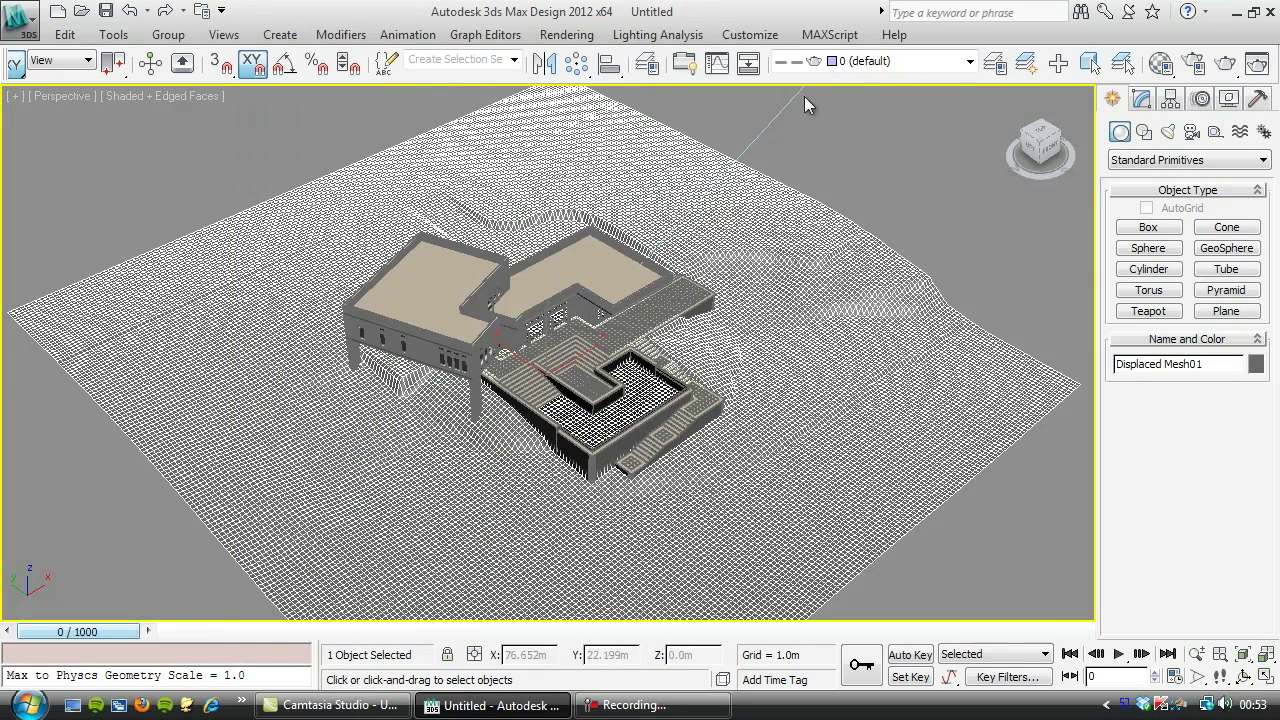
- Toggle the Villa layer's visibility off and back on
click(907, 60)
click(779, 113)
click(778, 113)
mouse_move(622, 337)
alt+middle_down()
mouse_move(517, 378)
mouse_move(478, 325)
mouse_move(495, 340)
mouse_move(558, 308)
mouse_move(534, 354)
mouse_move(617, 334)
alt+middle_up()
scroll(485, 340, up, 5)
scroll(491, 334, up, 5)
scroll(428, 348, down, 6)
scroll(465, 345, down, 4)
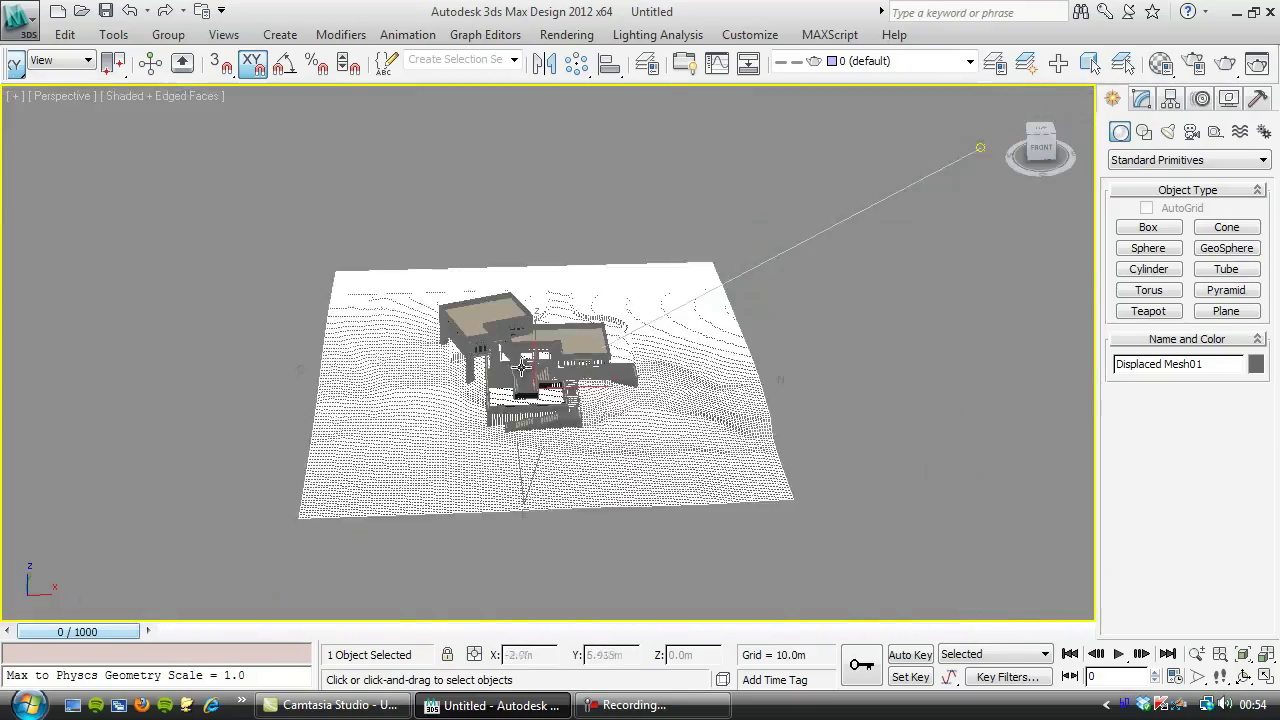
scroll(520, 365, up, 4)
scroll(516, 431, up, 7)
scroll(537, 374, up, 8)
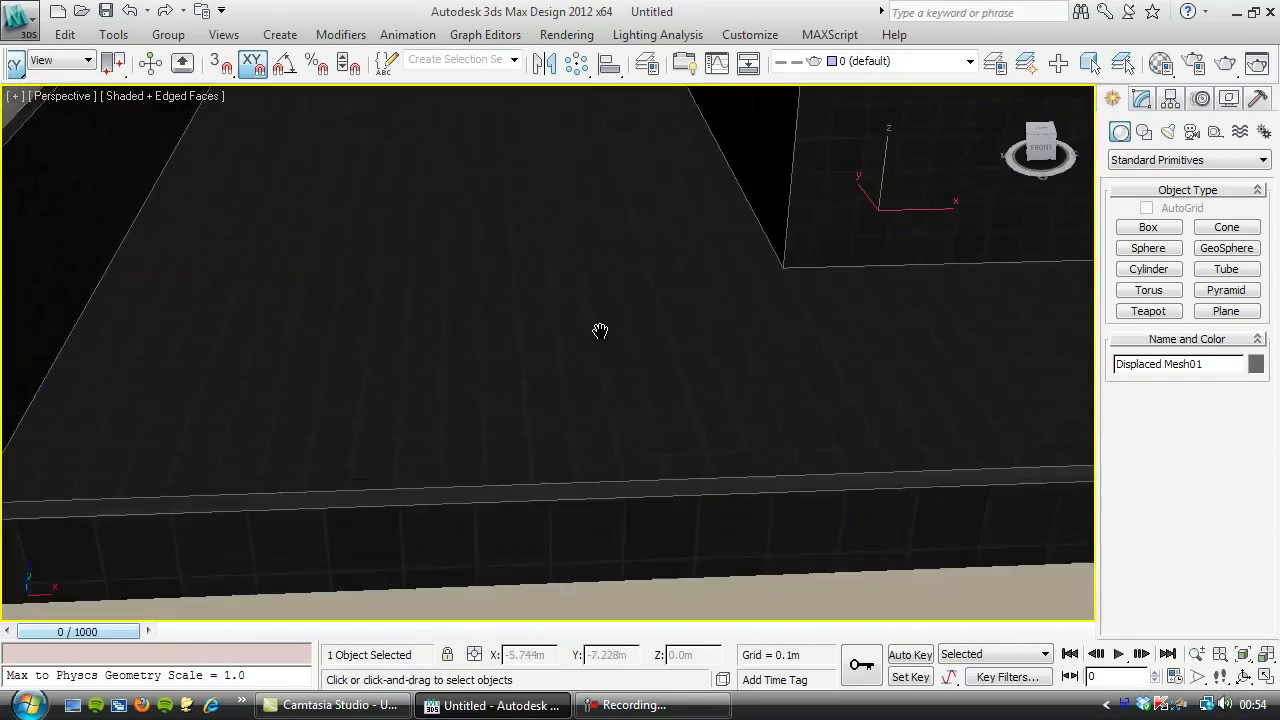
middle_drag(600, 331, 598, 344)
scroll(537, 382, down, 15)
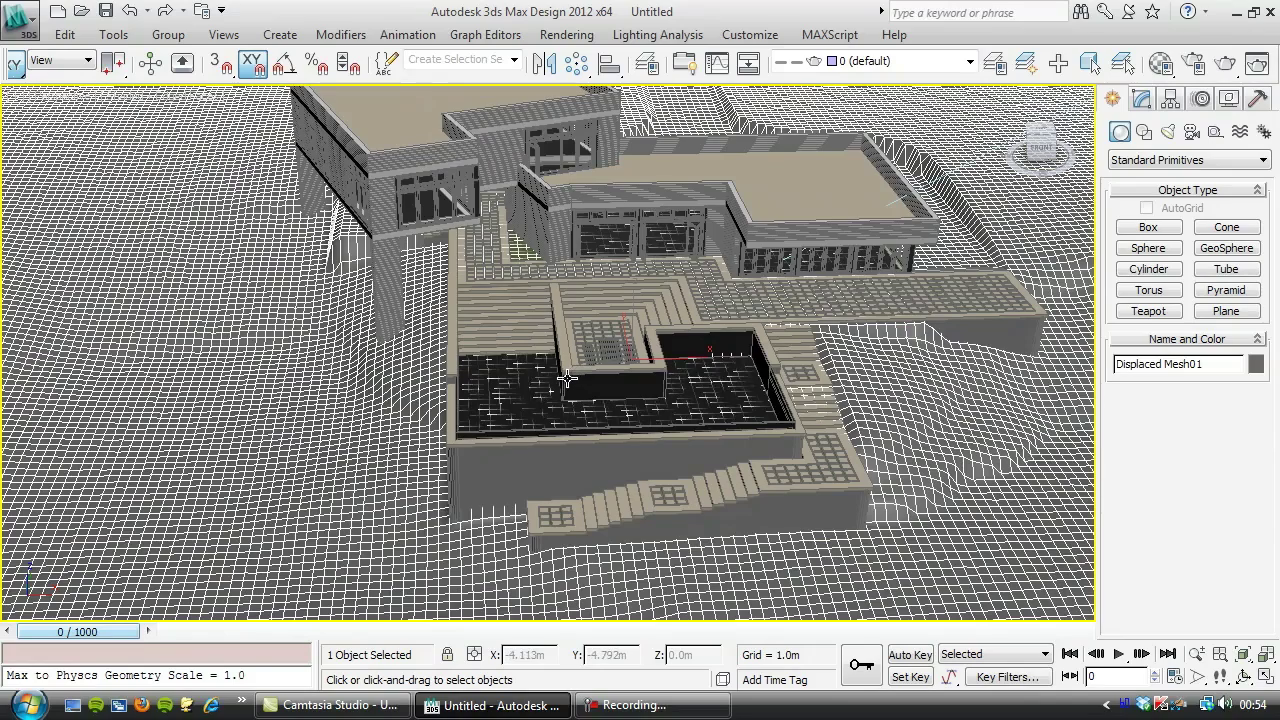
scroll(537, 382, up, 8)
scroll(586, 329, down, 8)
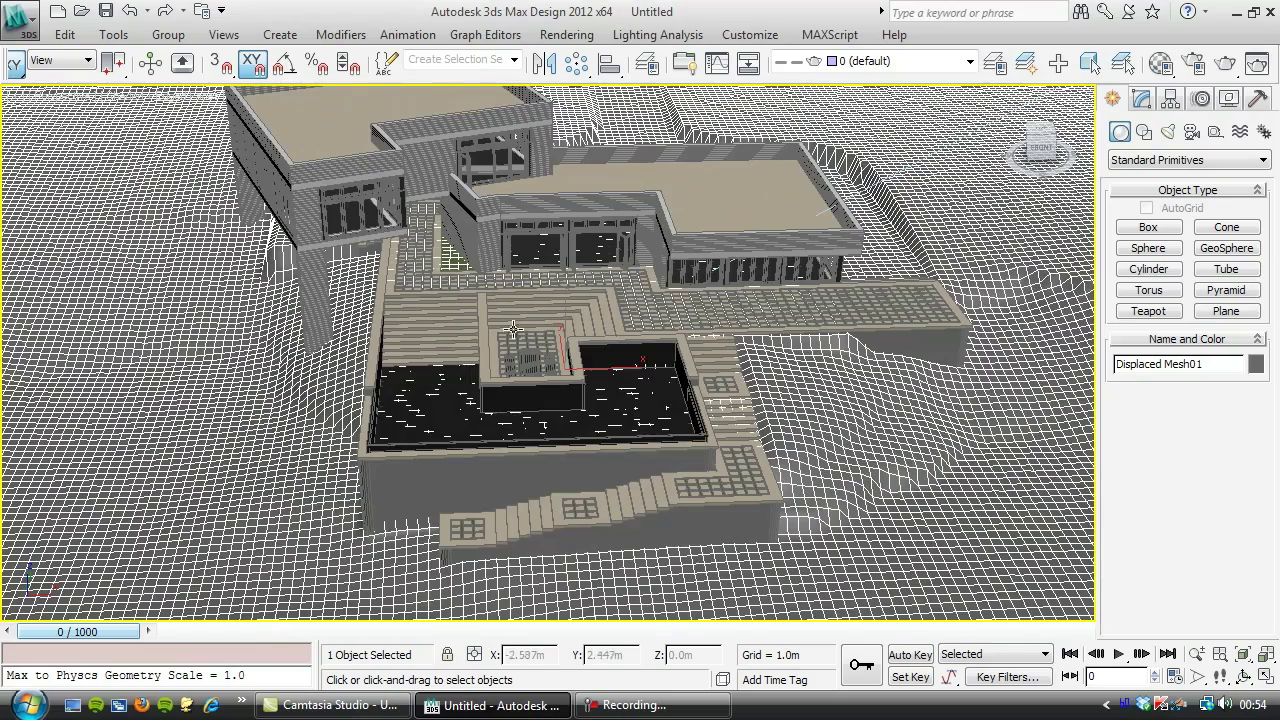
alt+middle_drag(448, 318, 500, 316)
scroll(500, 316, down, 10)
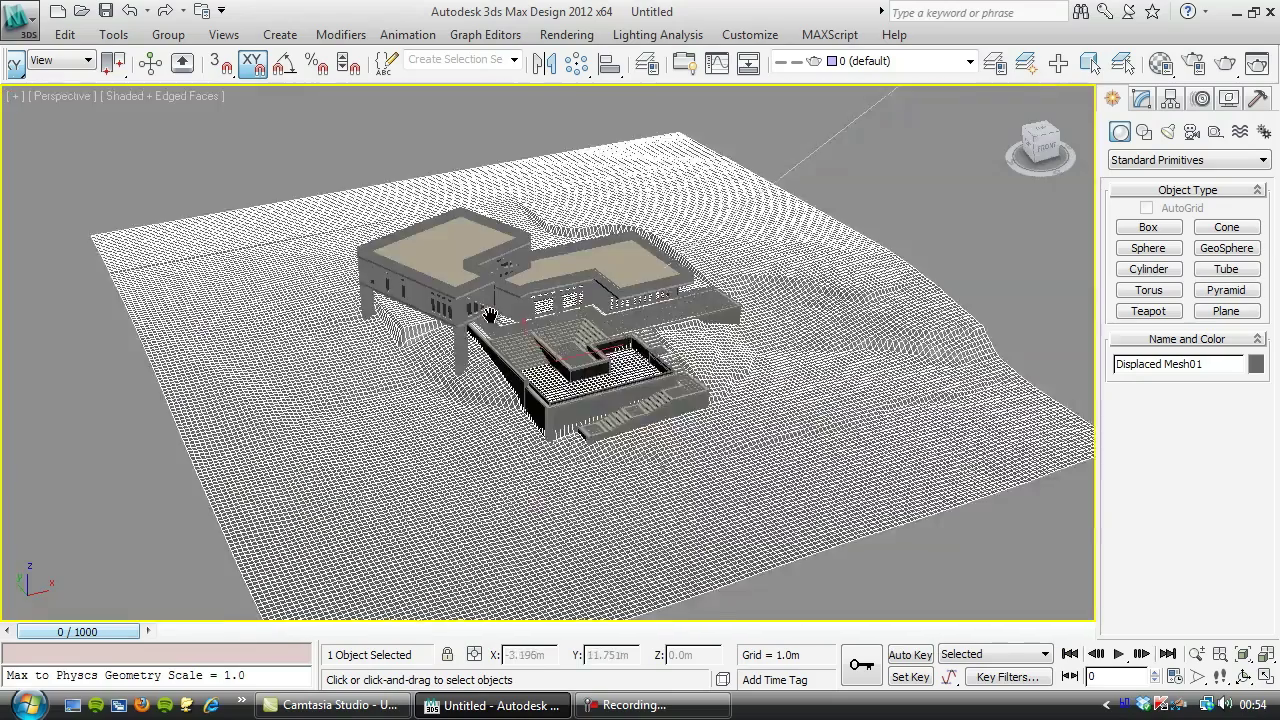
scroll(484, 333, up, 1)
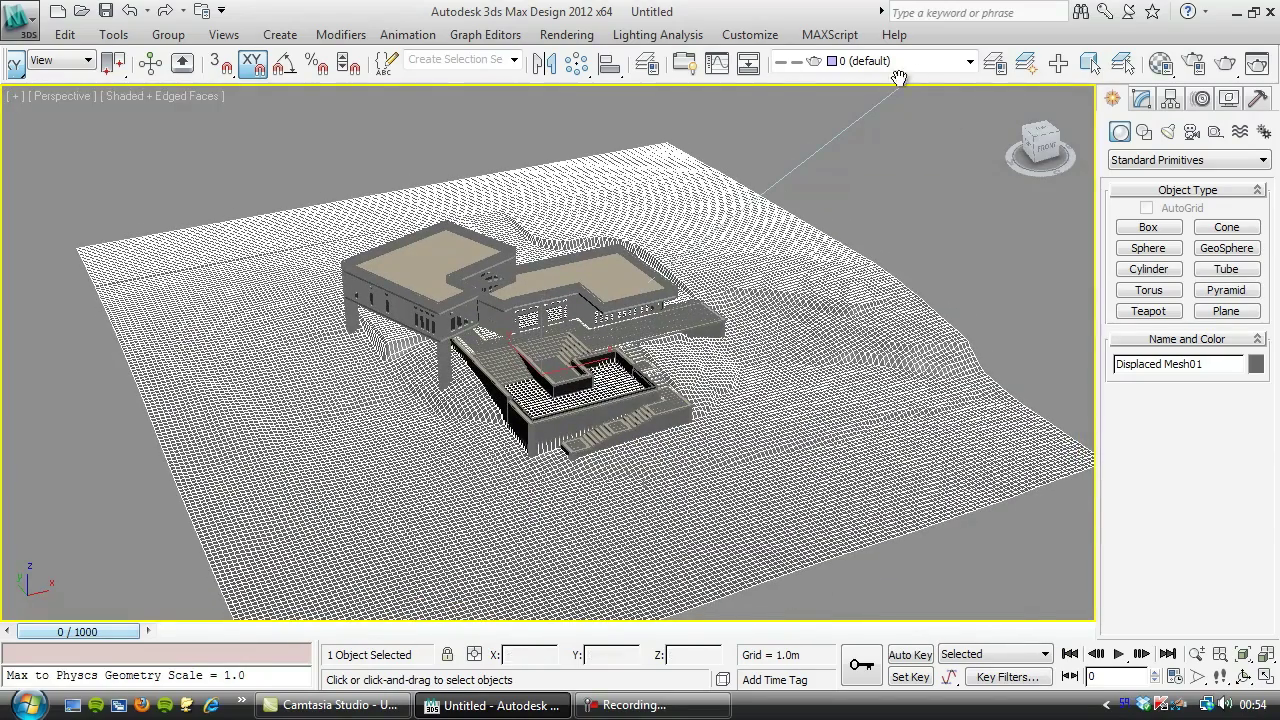
- Run a V-Ray test render of the villa on the terrain
click(1225, 63)
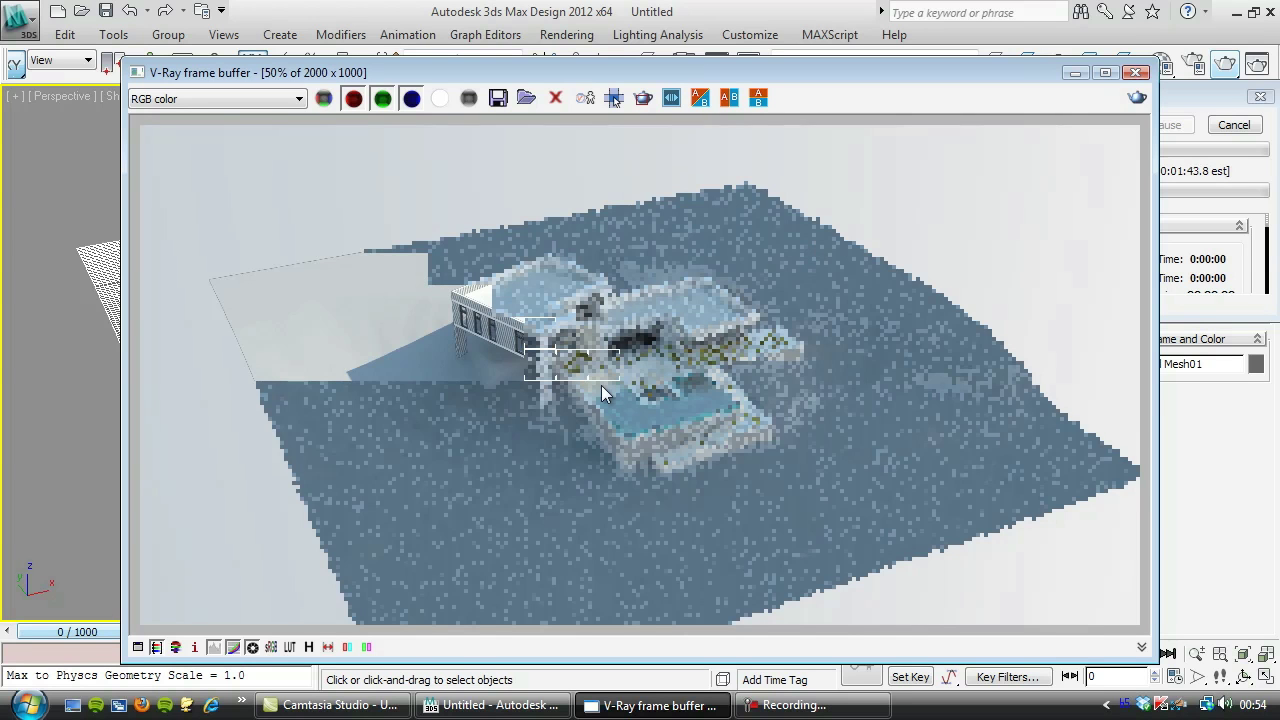
scroll(540, 364, up, 1)
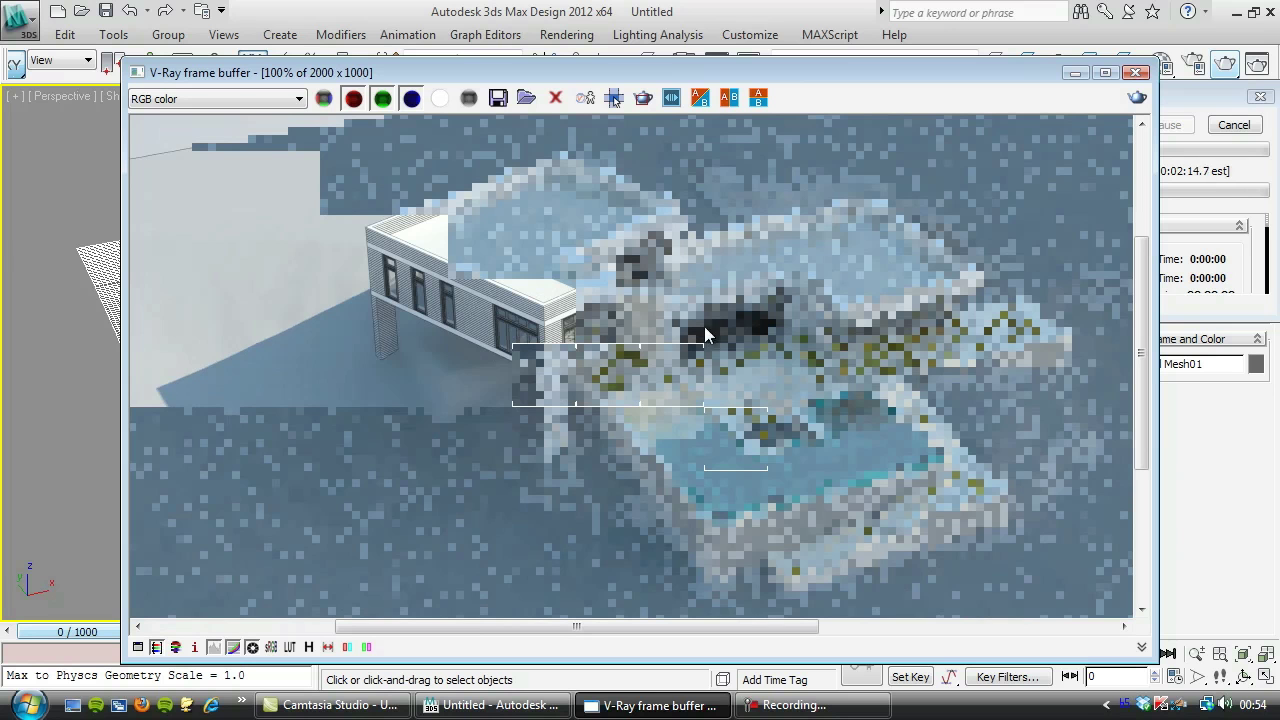
click(1233, 126)
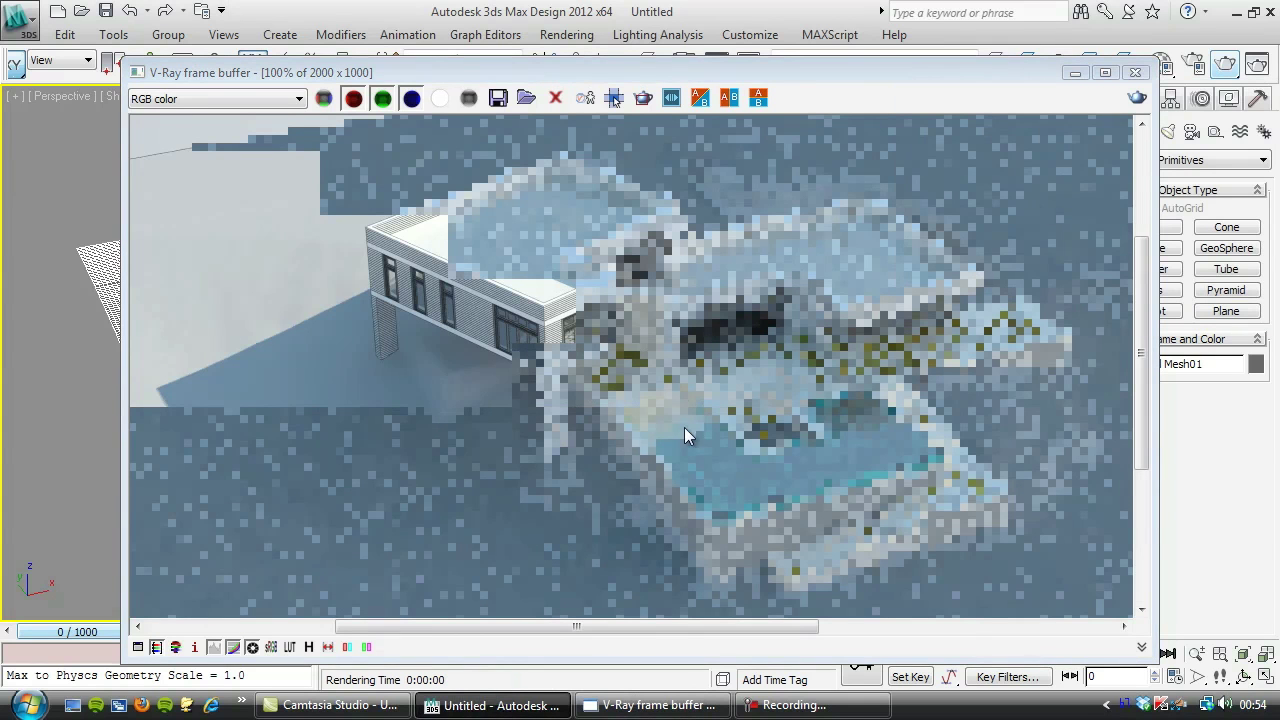
scroll(284, 380, down, 1)
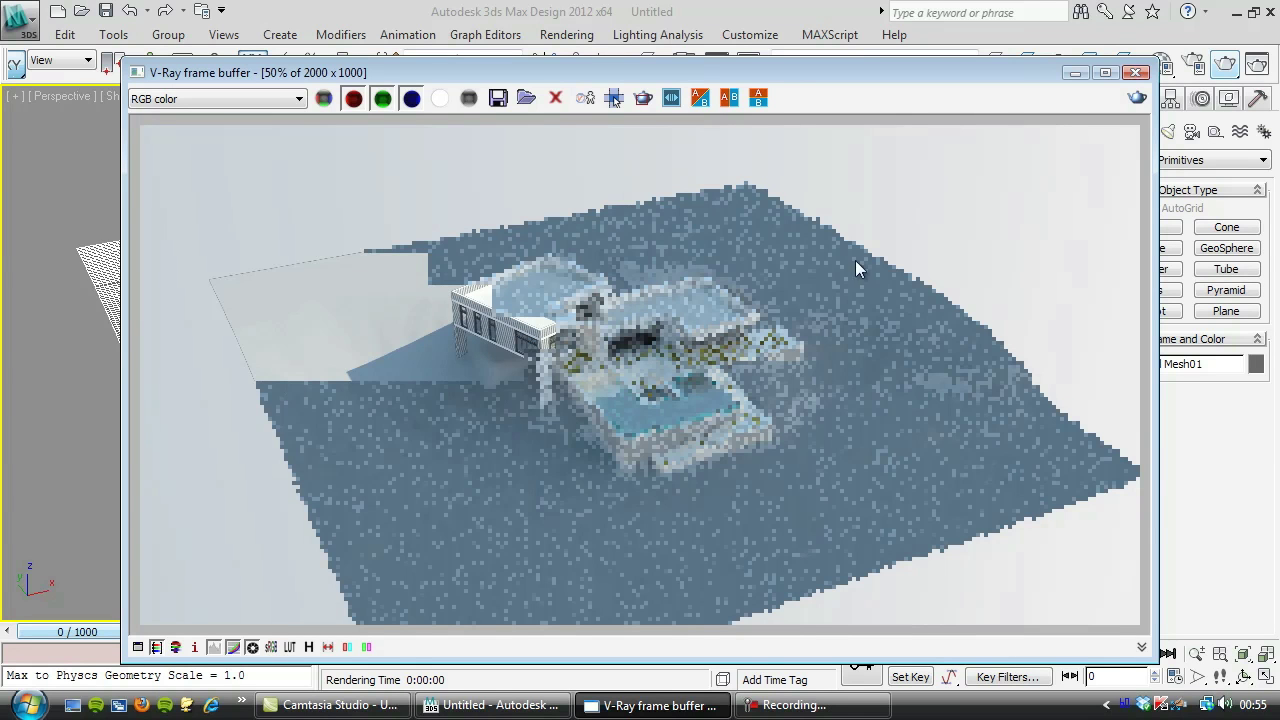
- Close the V-Ray frame buffer and the V-Ray render log window
drag(1048, 76, 879, 129)
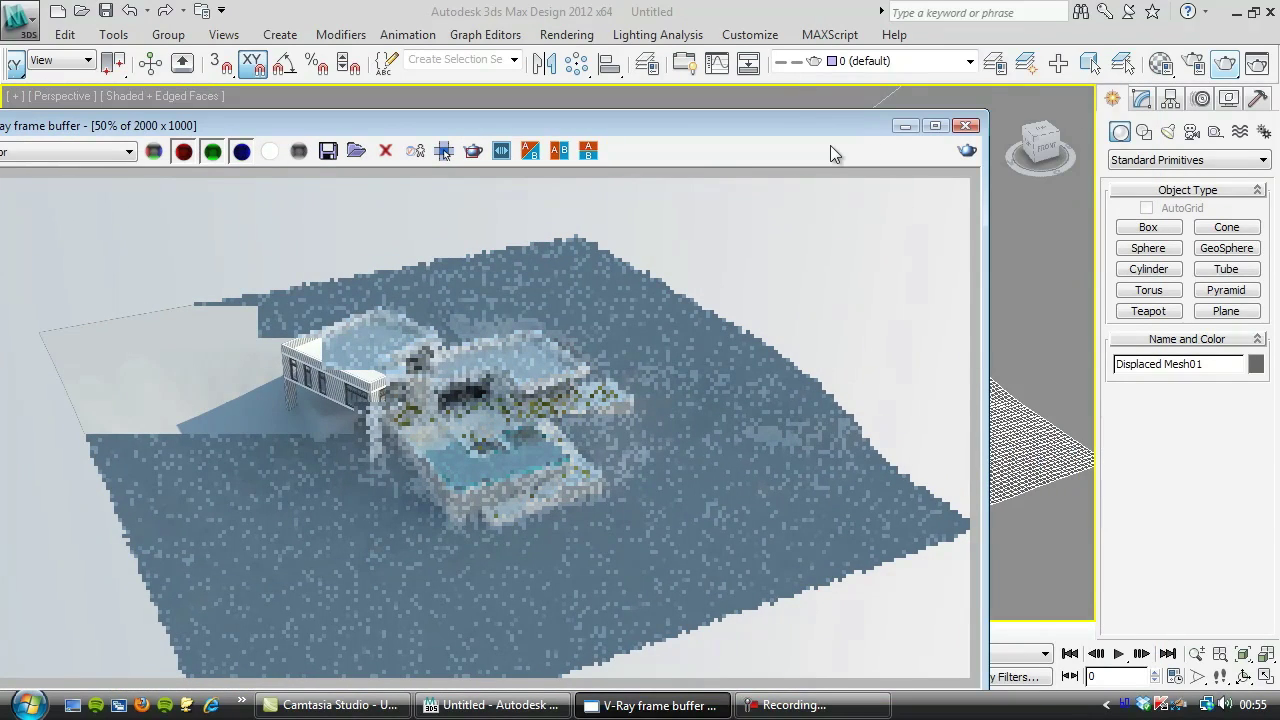
click(966, 127)
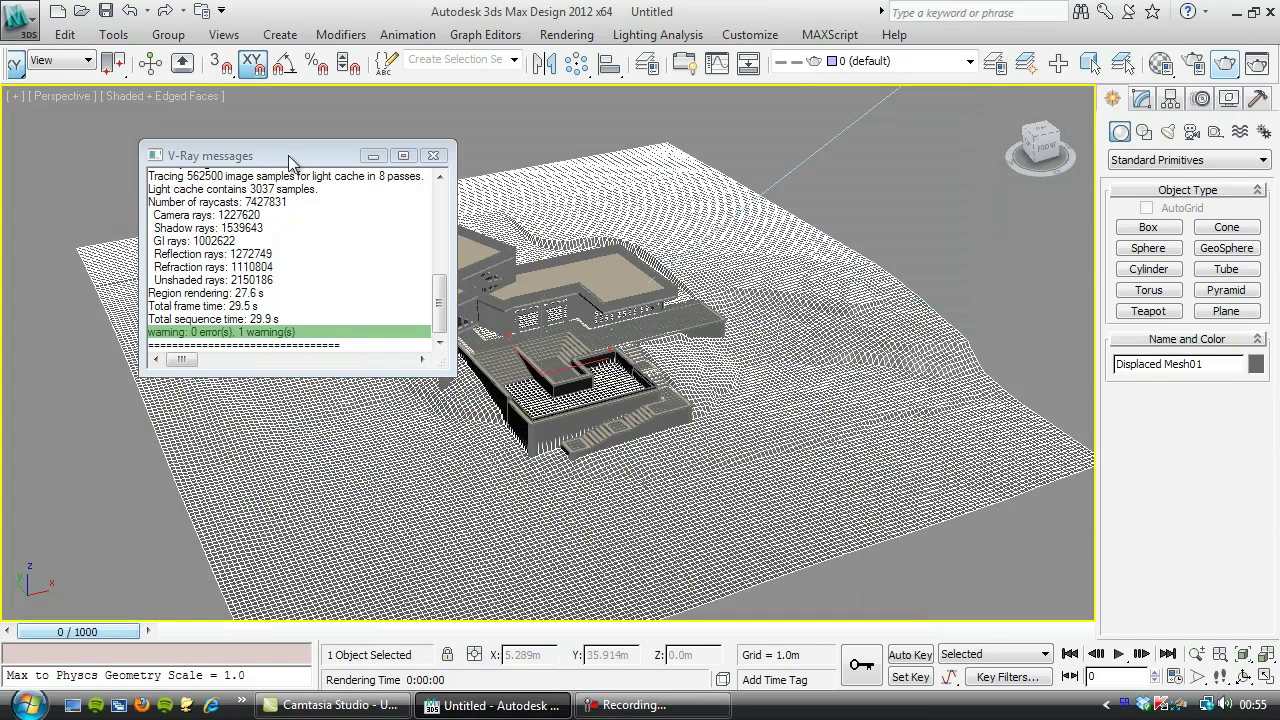
click(396, 161)
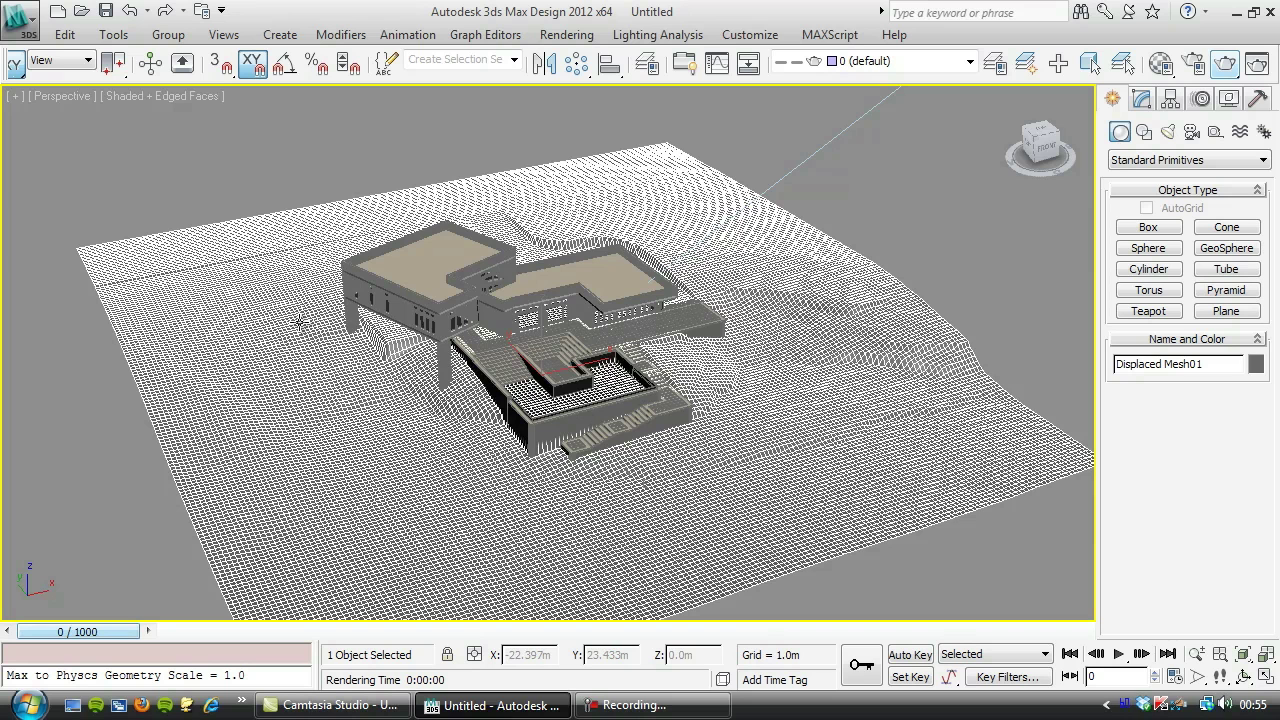
- Save the scene as 'Master Scene01' in the House by the Sea folder
click(20, 18)
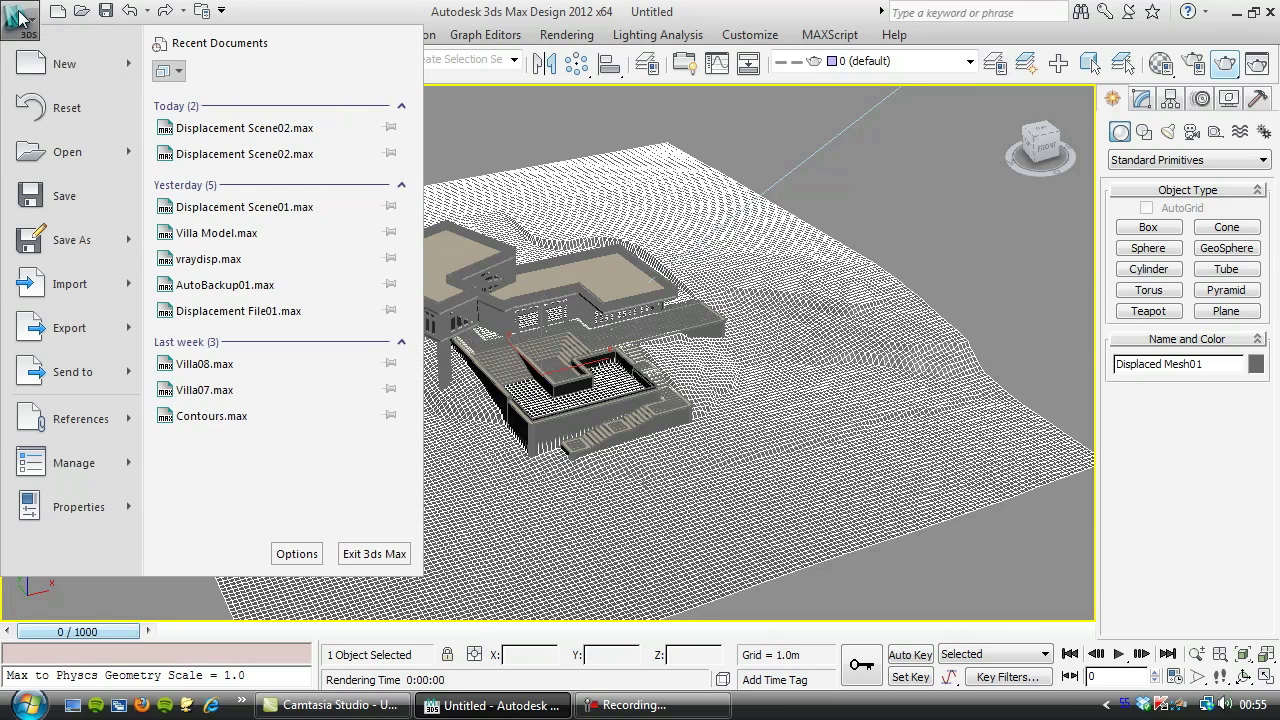
key(Escape)
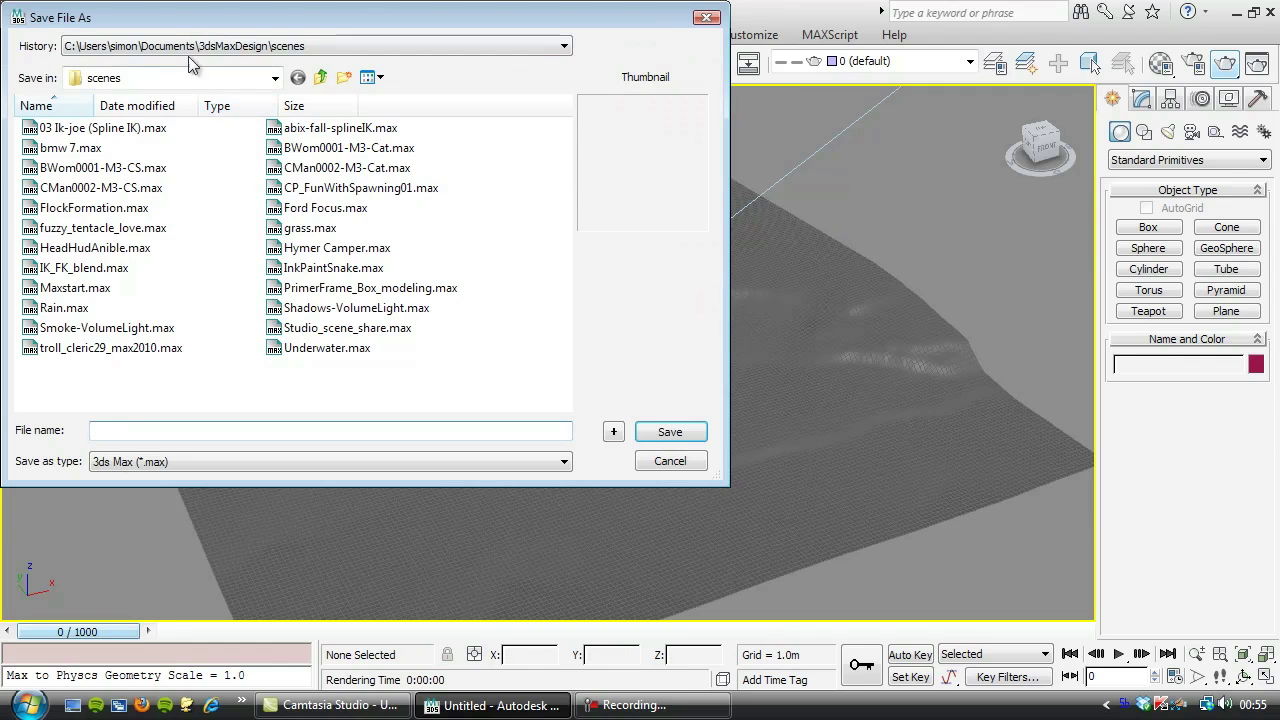
click(190, 46)
click(200, 77)
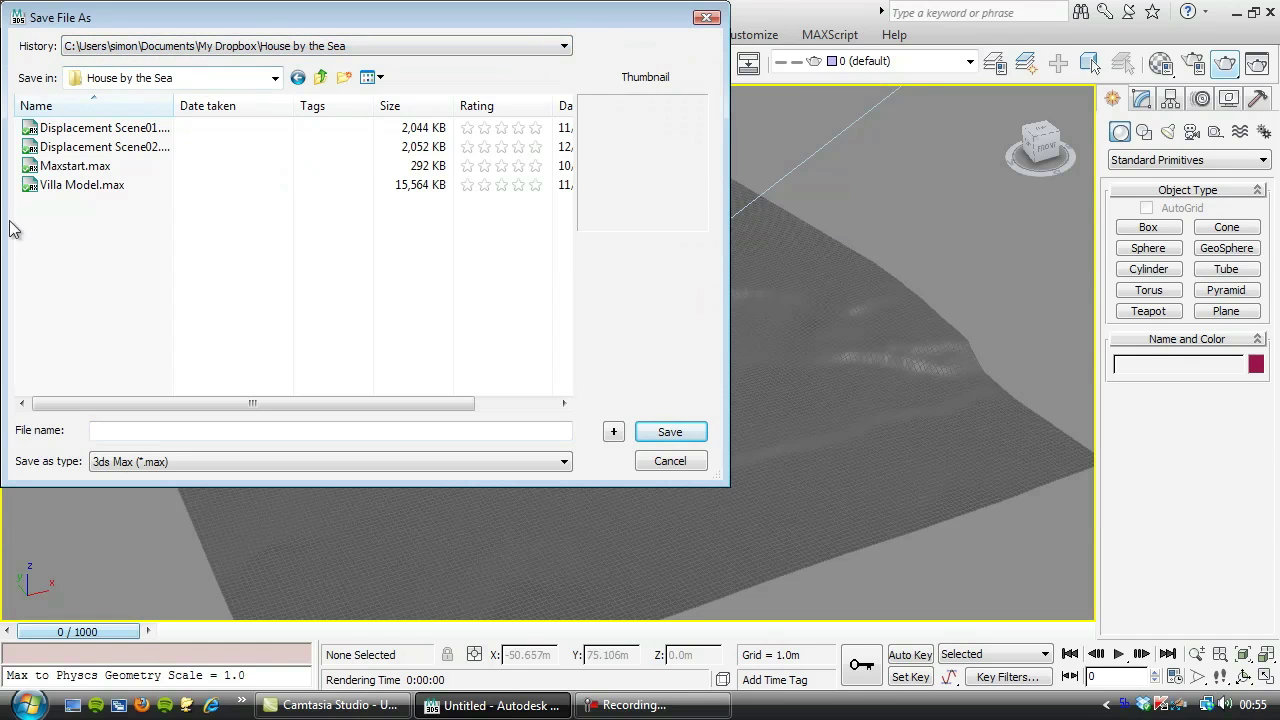
drag(177, 105, 254, 105)
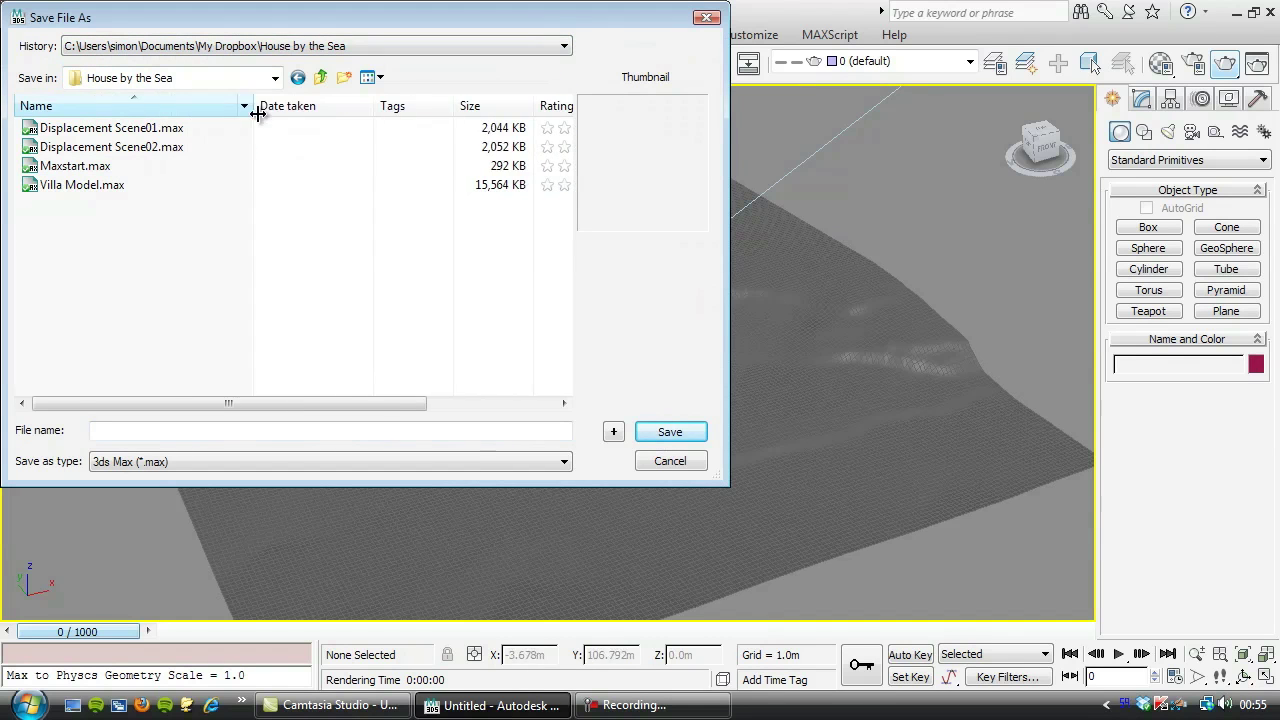
click(100, 429)
text(Mas)
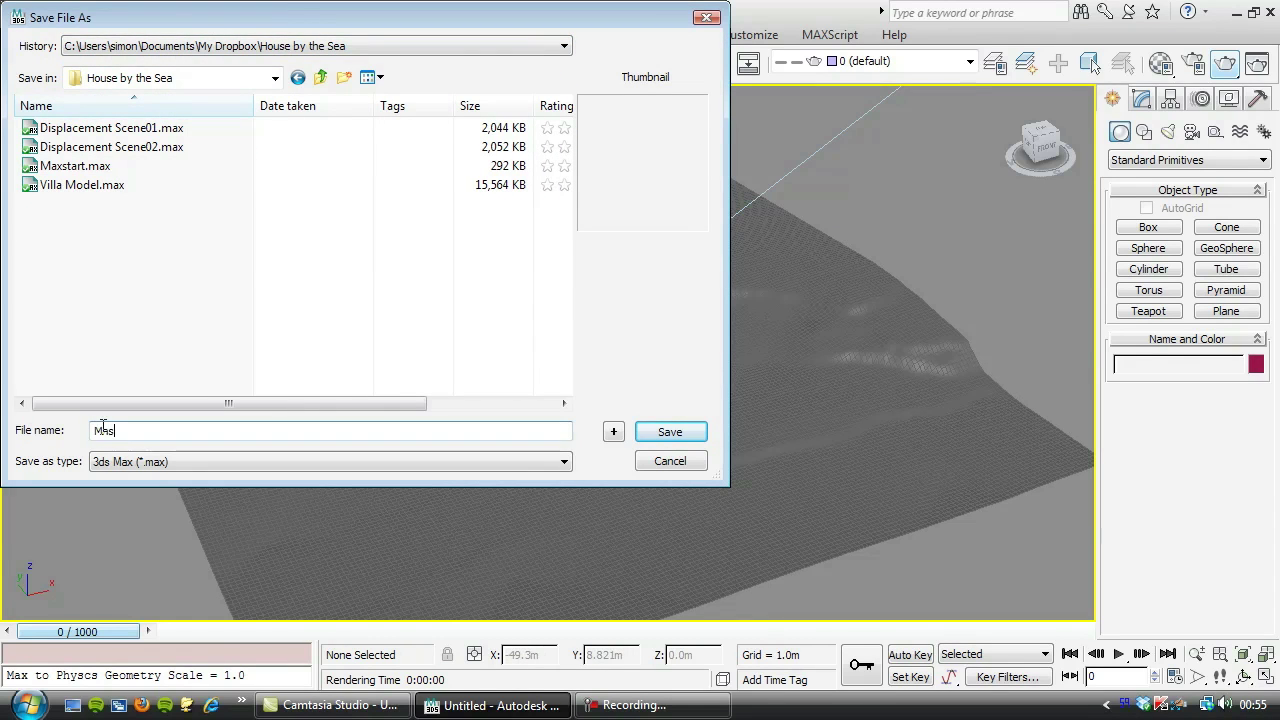
text(ter Scen)
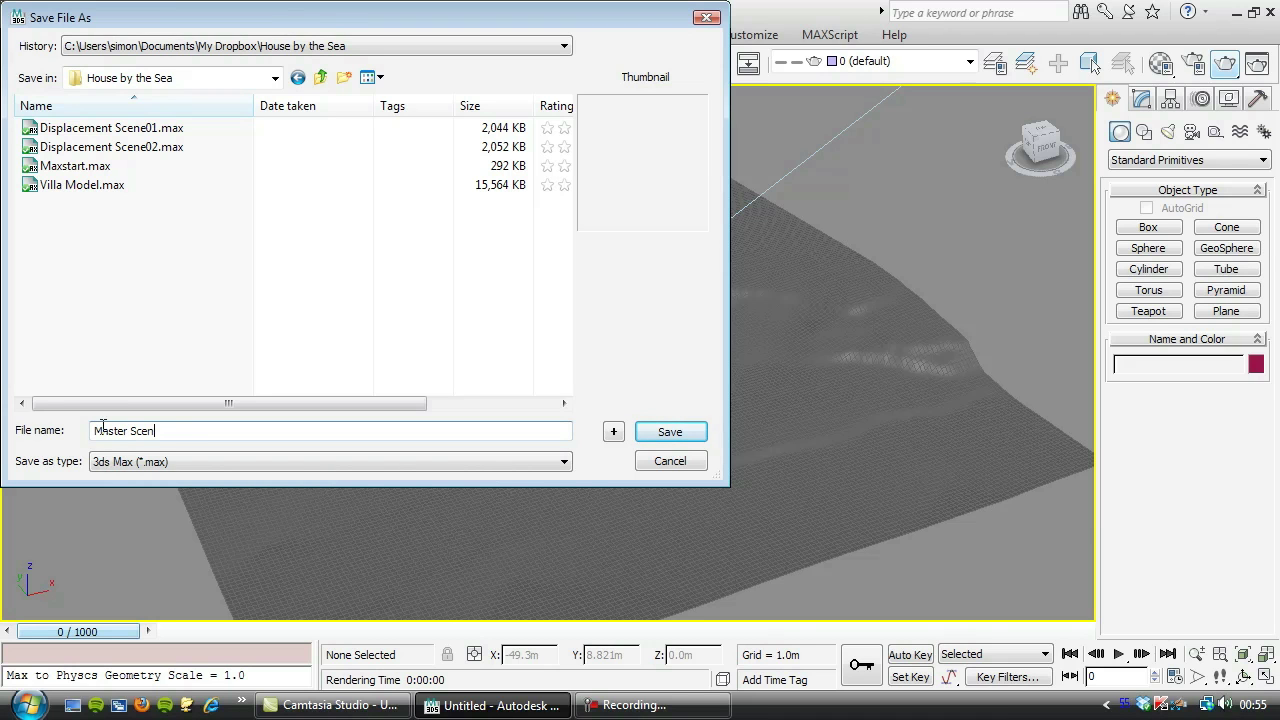
text(e01)
click(667, 431)
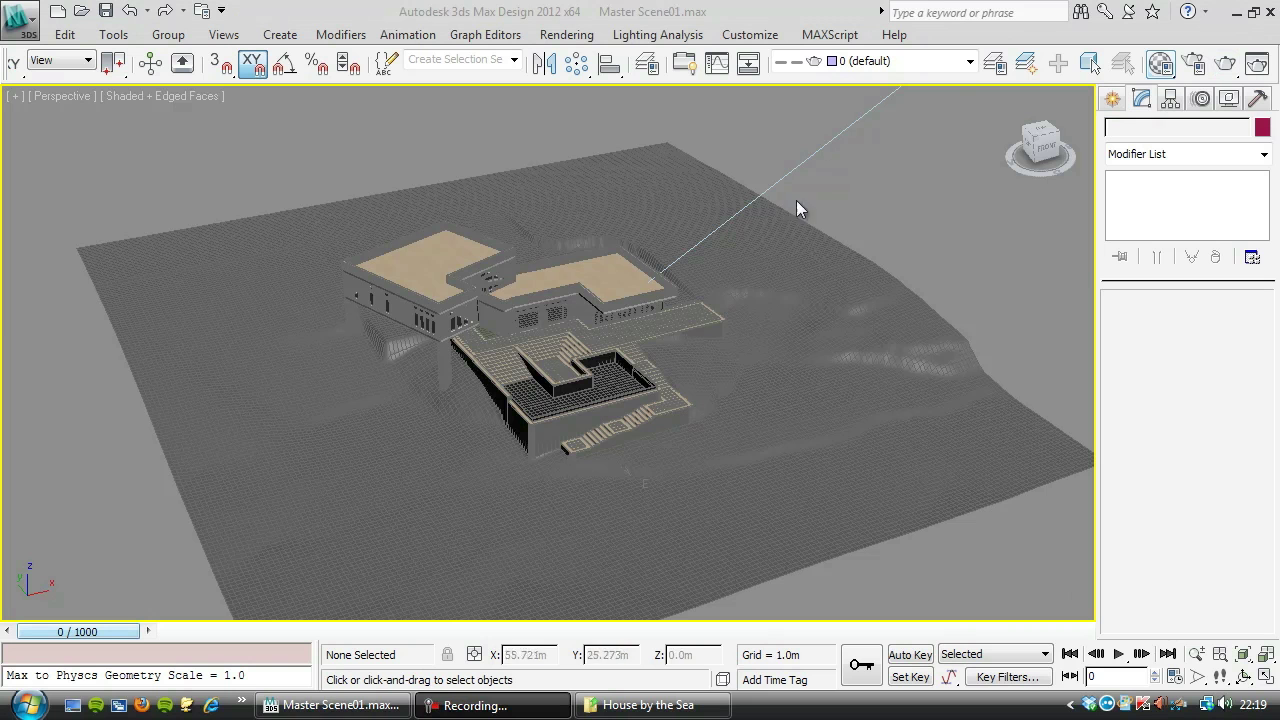
- Hide the Villa layer, select the displaced terrain mesh, and open the Material Editor
click(870, 61)
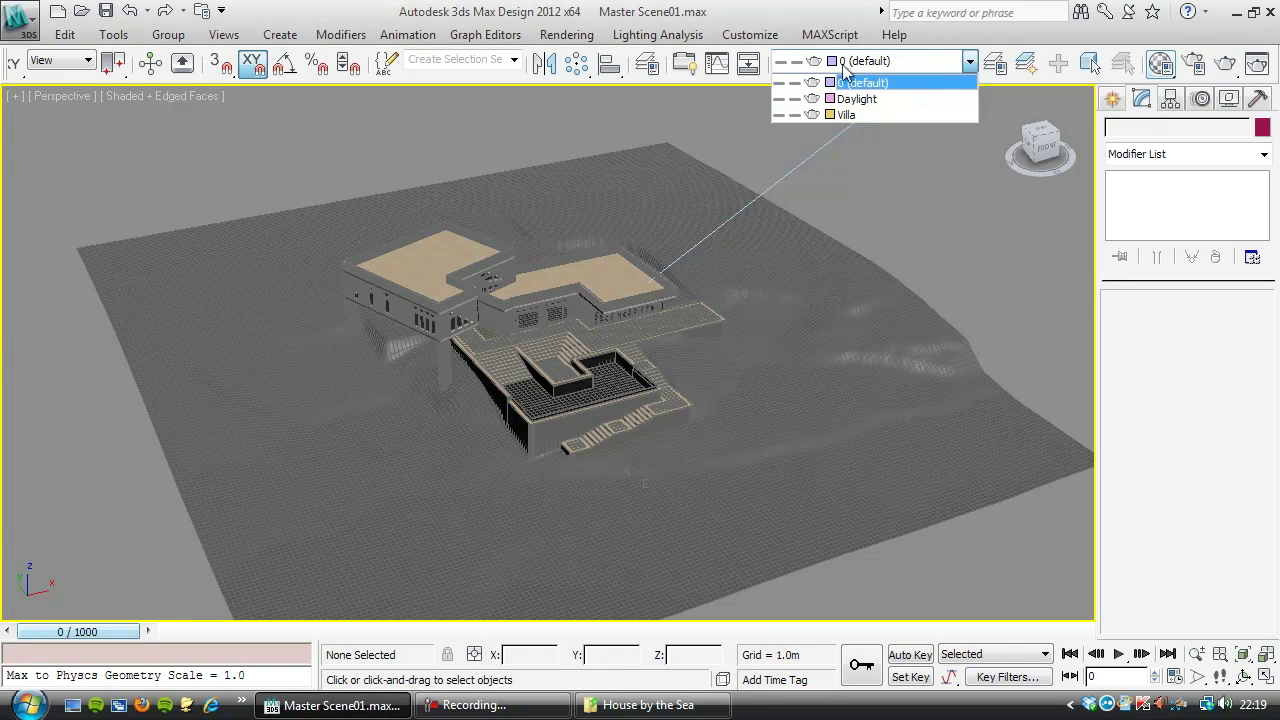
click(778, 115)
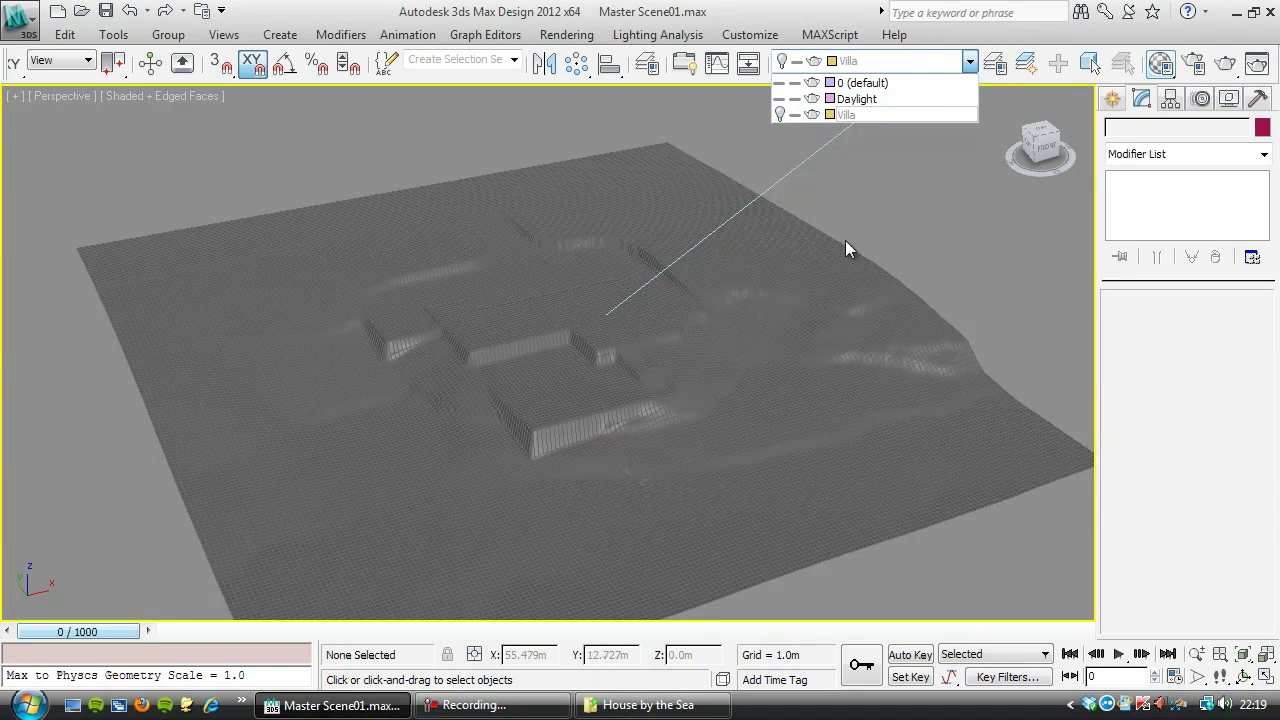
click(746, 260)
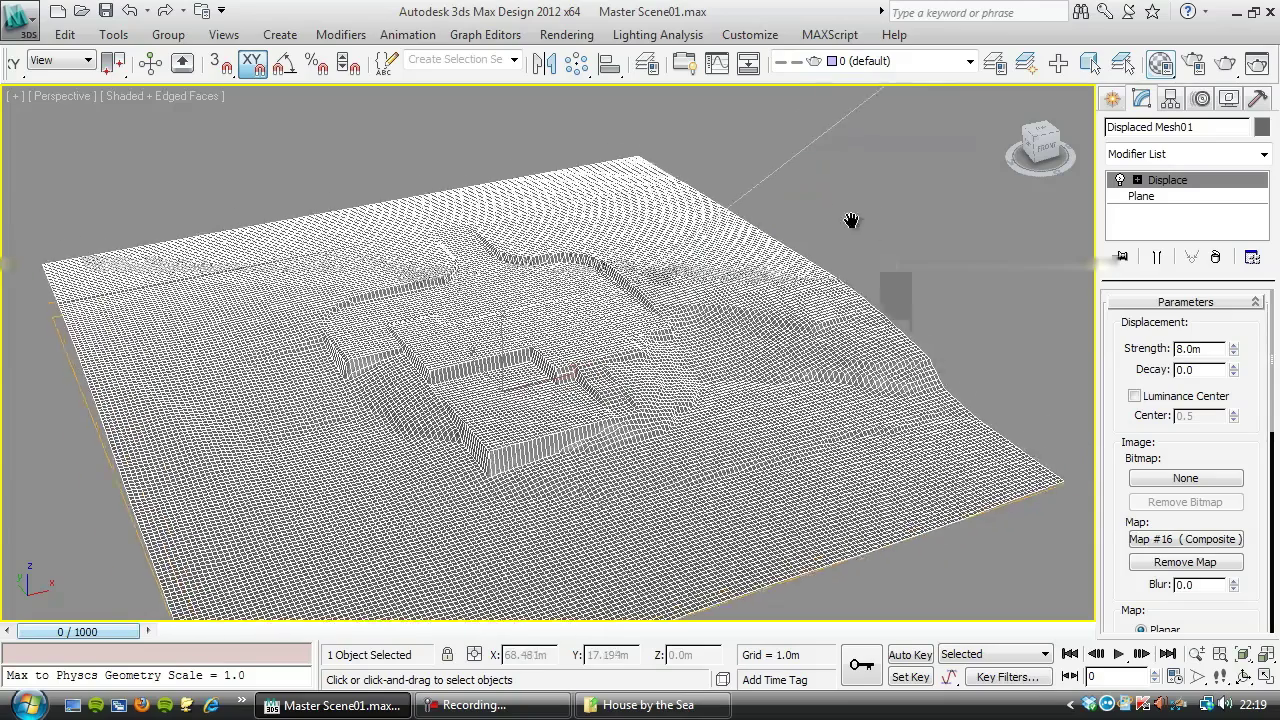
middle_drag(842, 208, 855, 228)
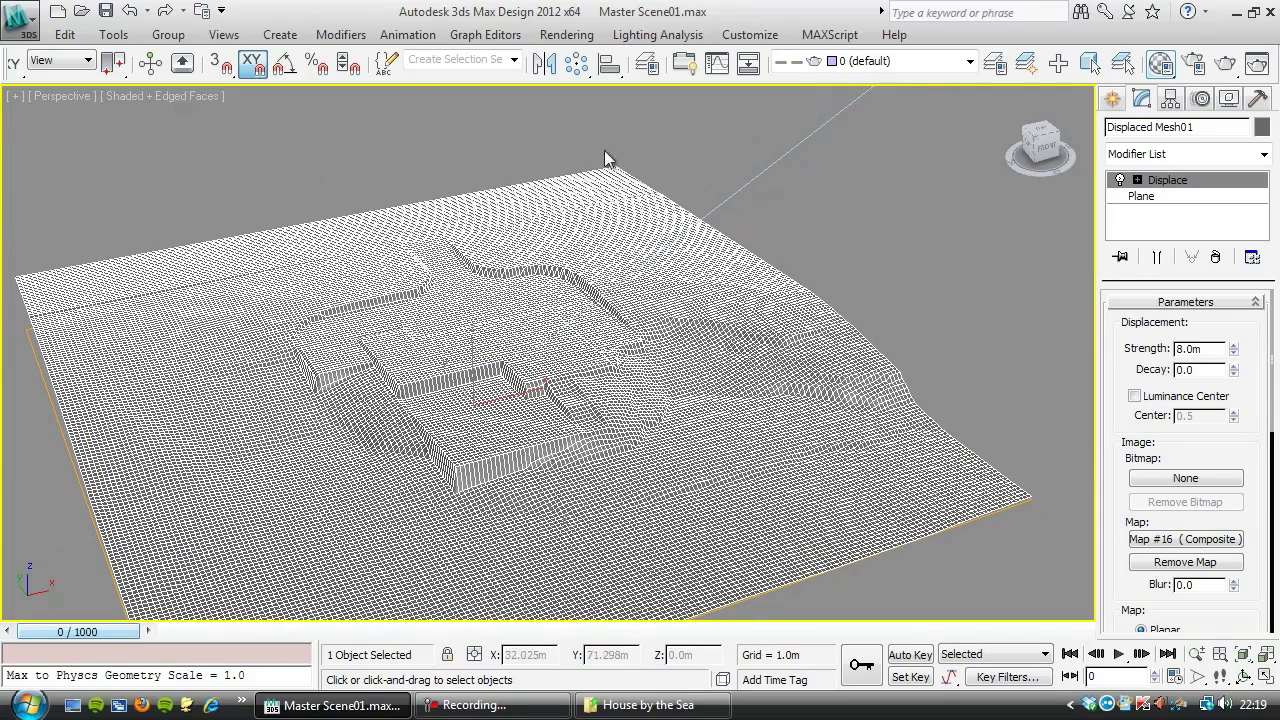
click(1160, 64)
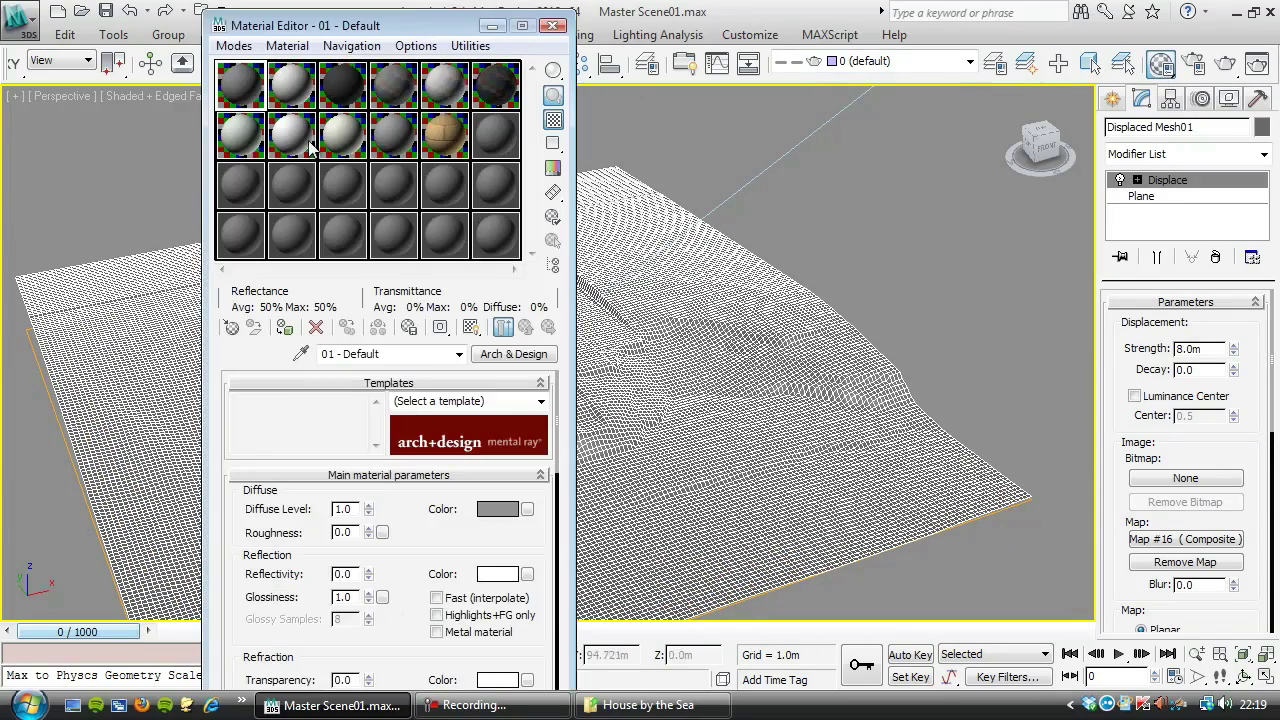
- Change the first sample material to a VRayMtl and bring up map choices for its Diffuse slot
click(503, 354)
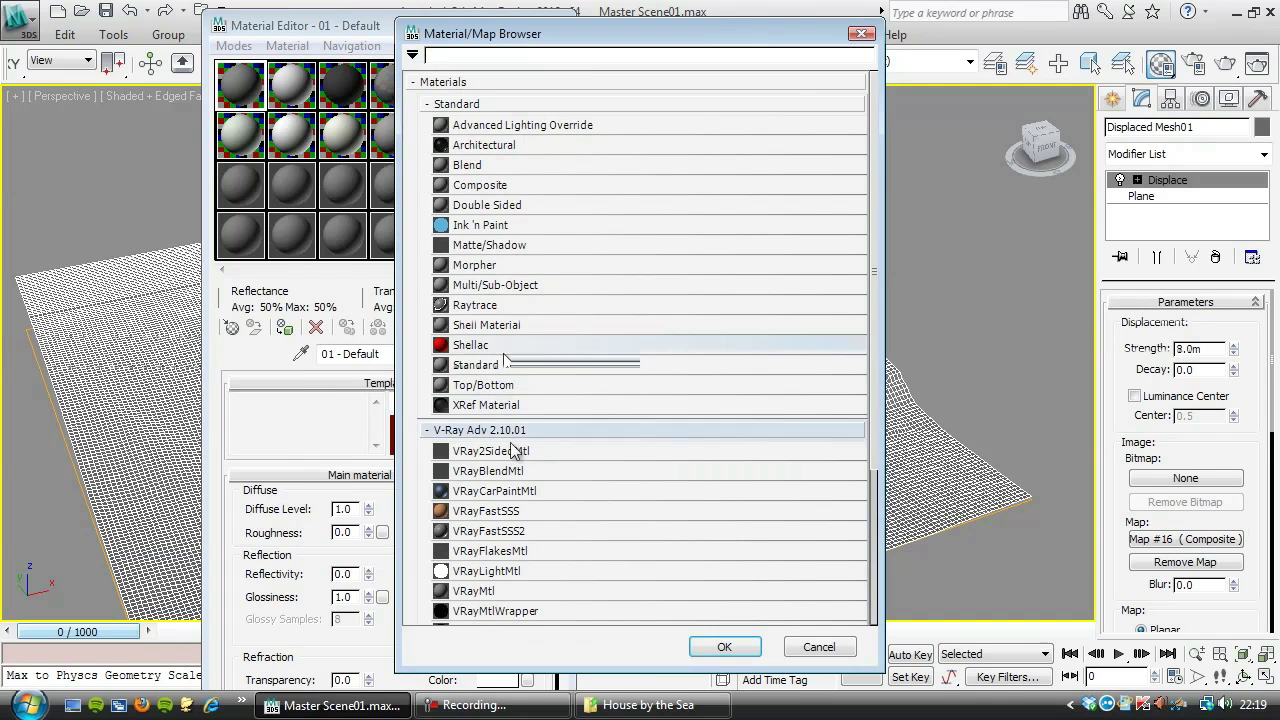
double_click(473, 590)
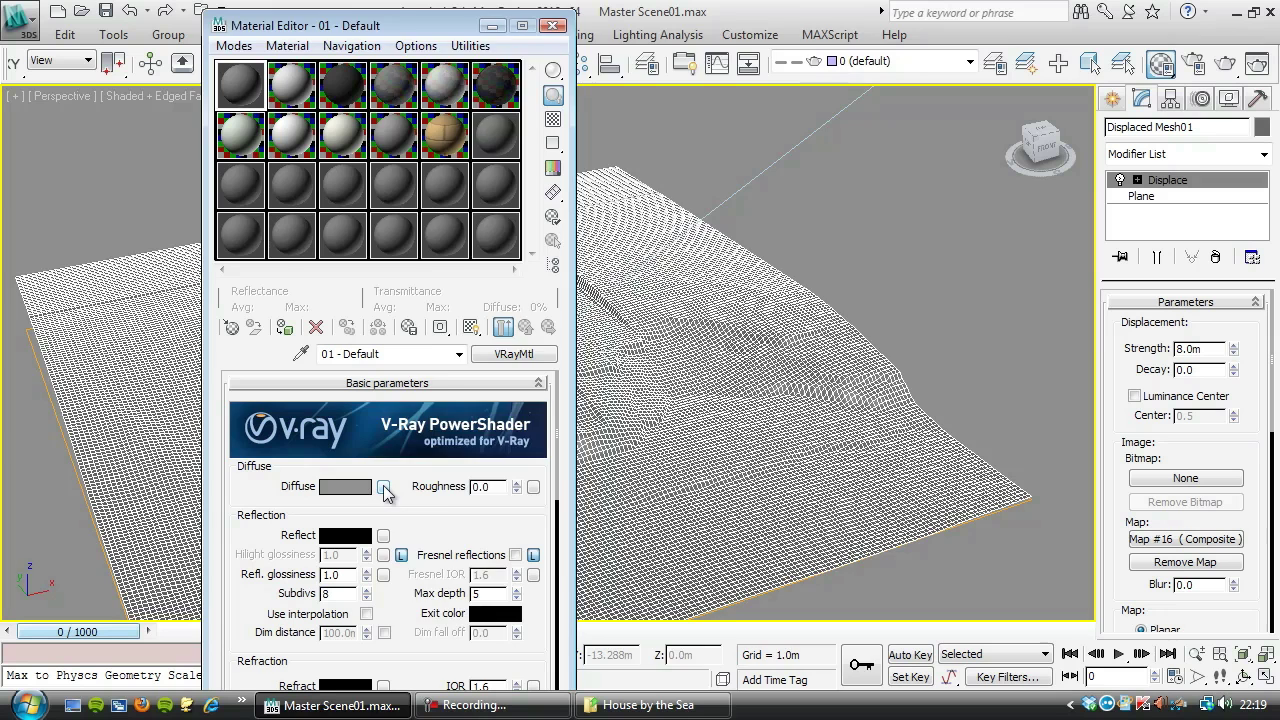
click(383, 488)
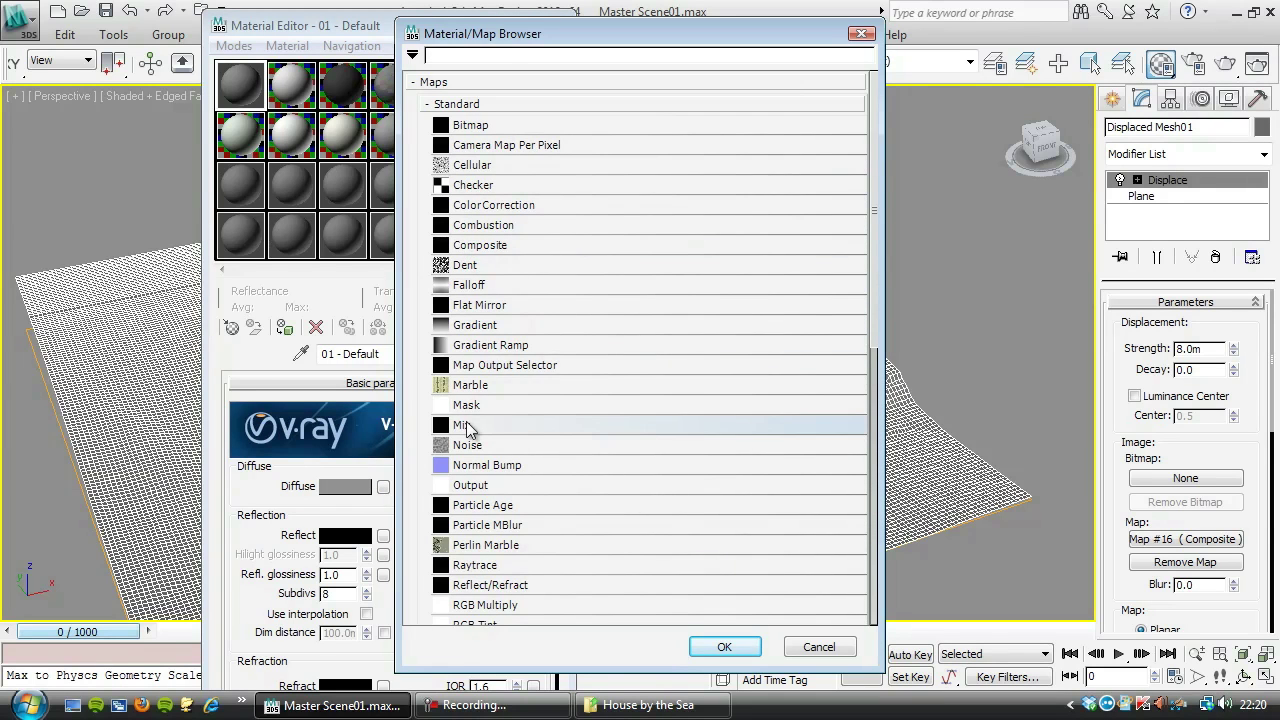
- Assign a Mix map to the VRayMtl diffuse and rename it from Map #14 to Beach Hill Mix
double_click(463, 425)
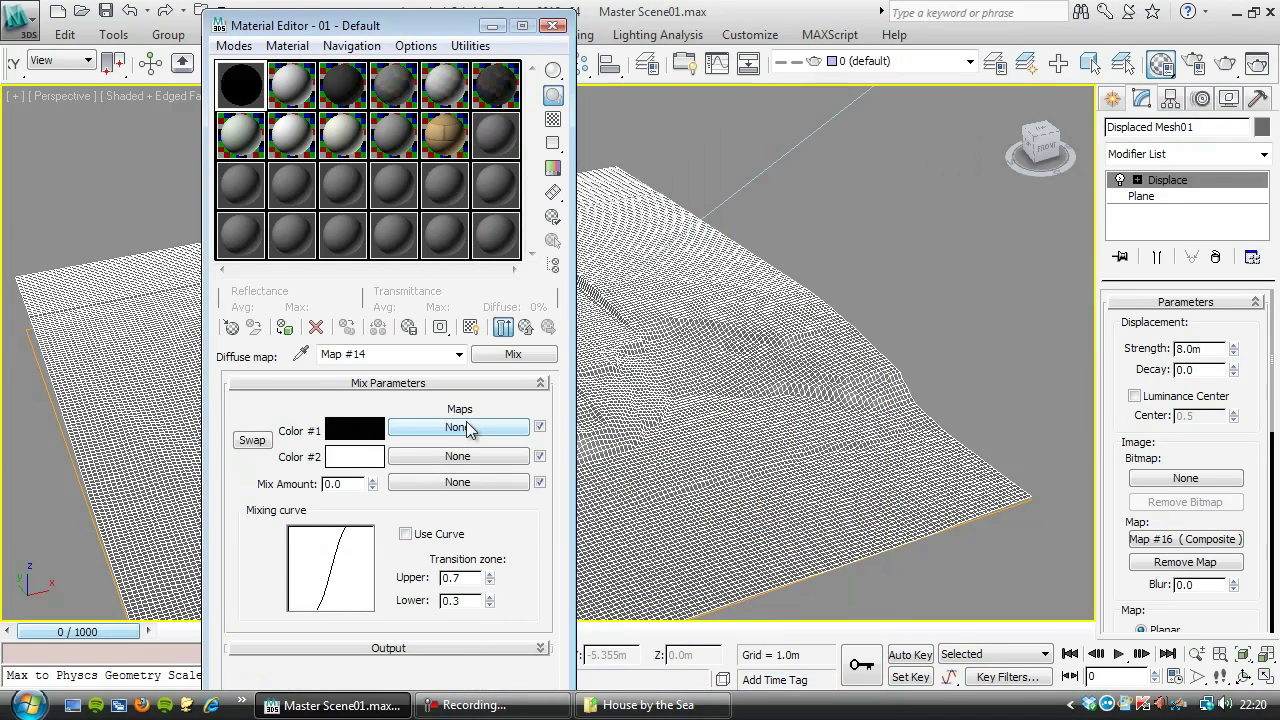
drag(385, 354, 255, 358)
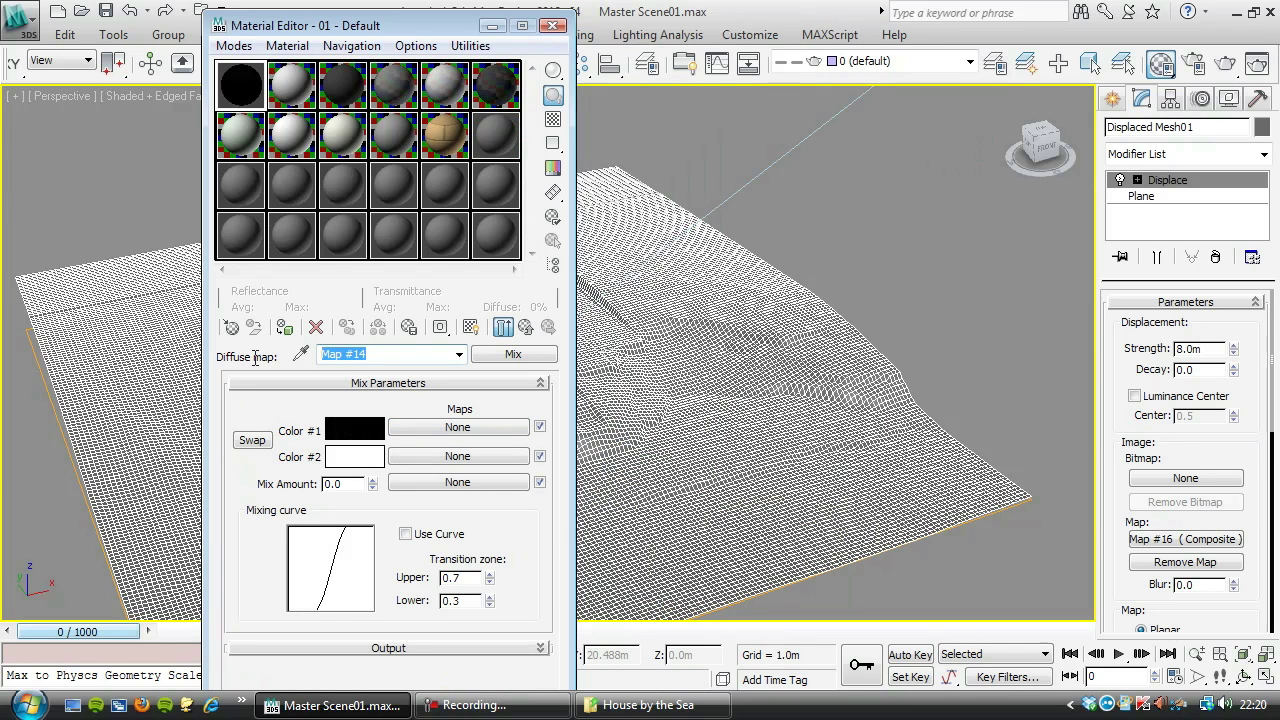
text(Beach Hill Mix)
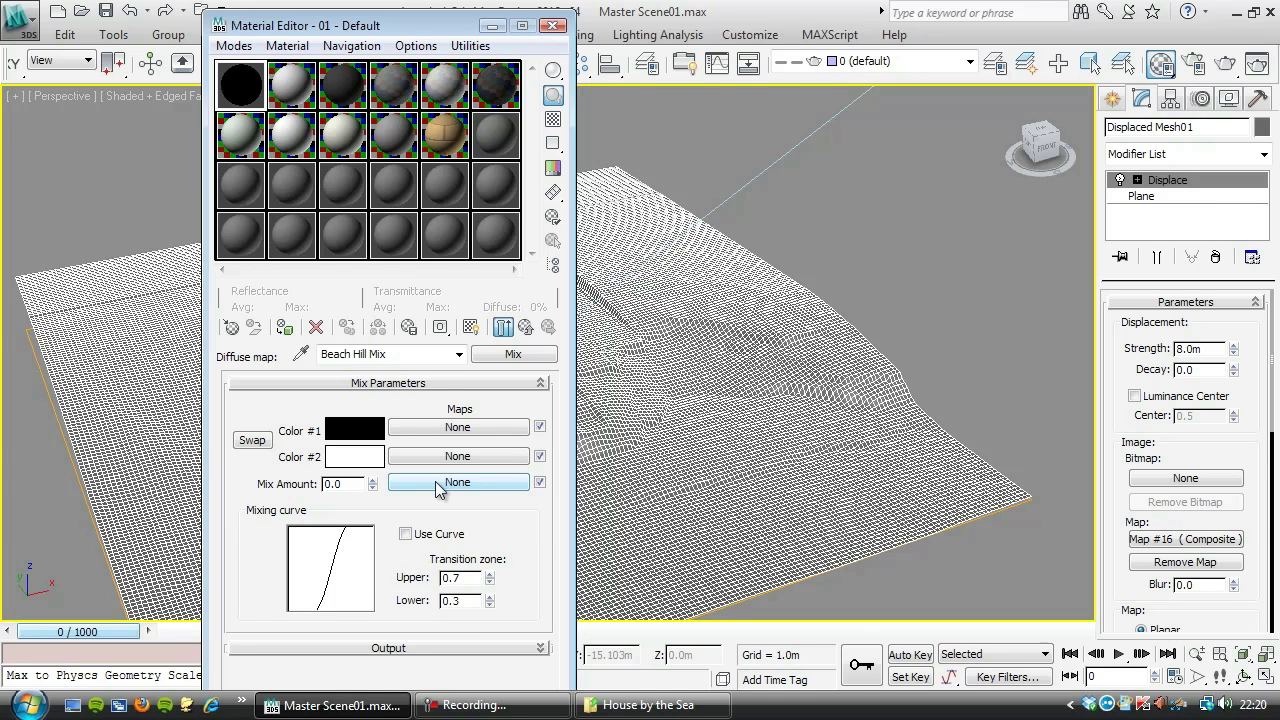
- Drive the Mix Amount with a Gradient Ramp on map channel 2, Real-World Scale off
click(435, 484)
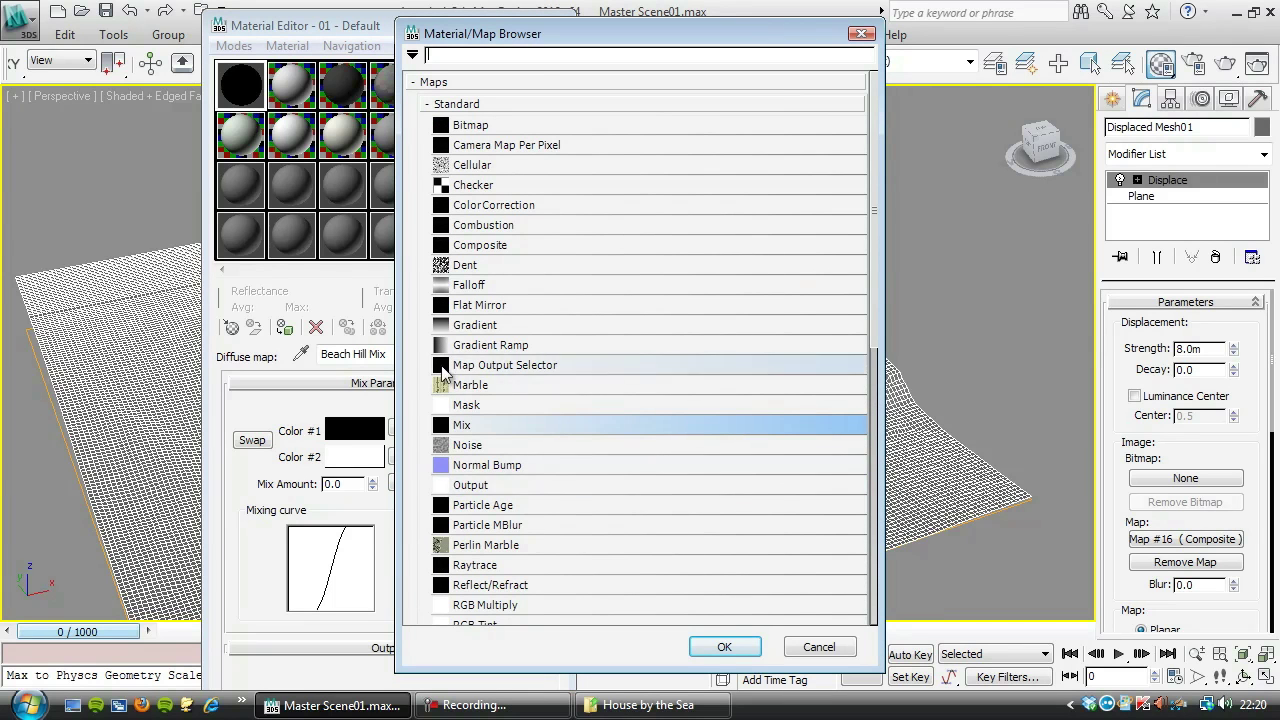
key(Return)
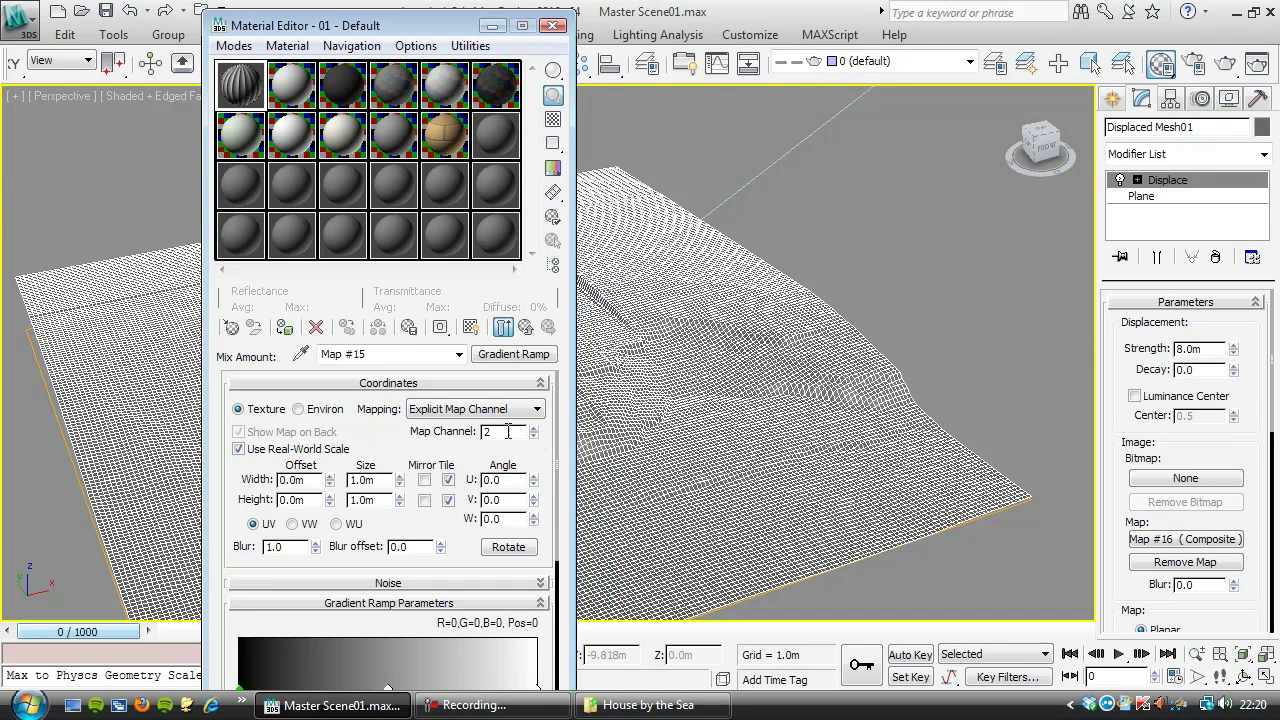
click(238, 449)
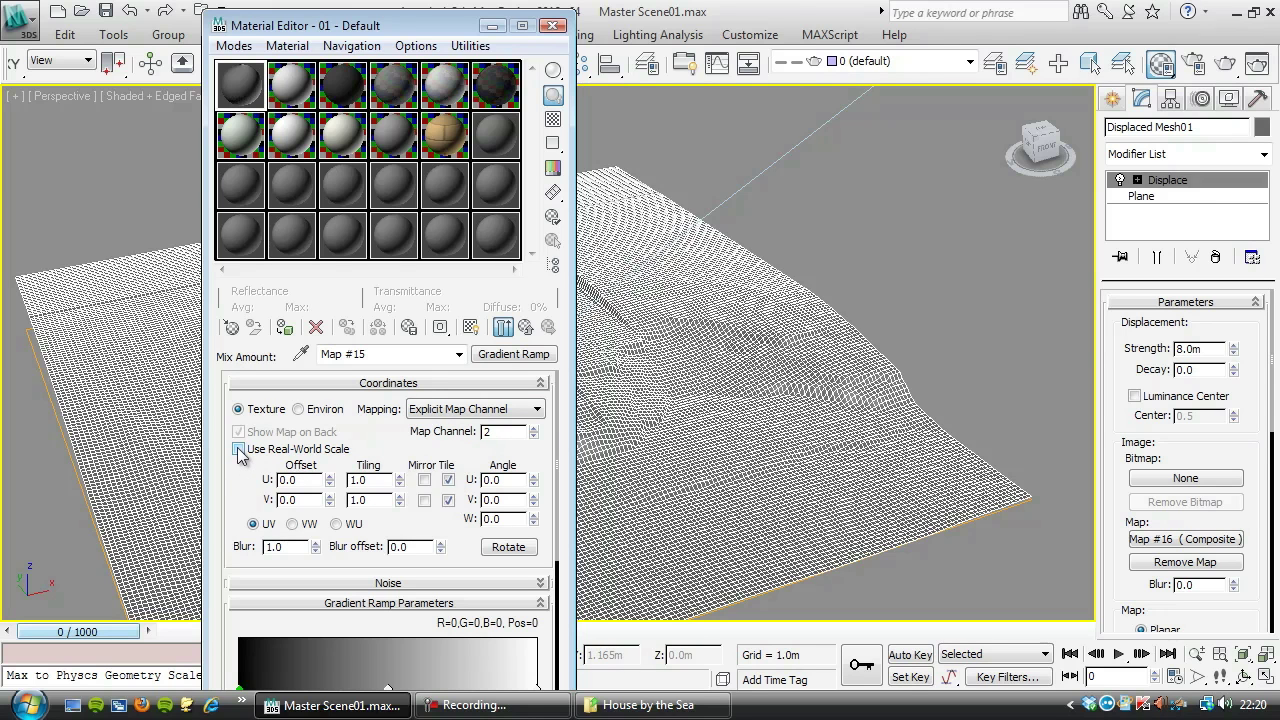
- Add a UVW Map modifier to the terrain on map channel 2 with Real-World Map Size off
click(1264, 154)
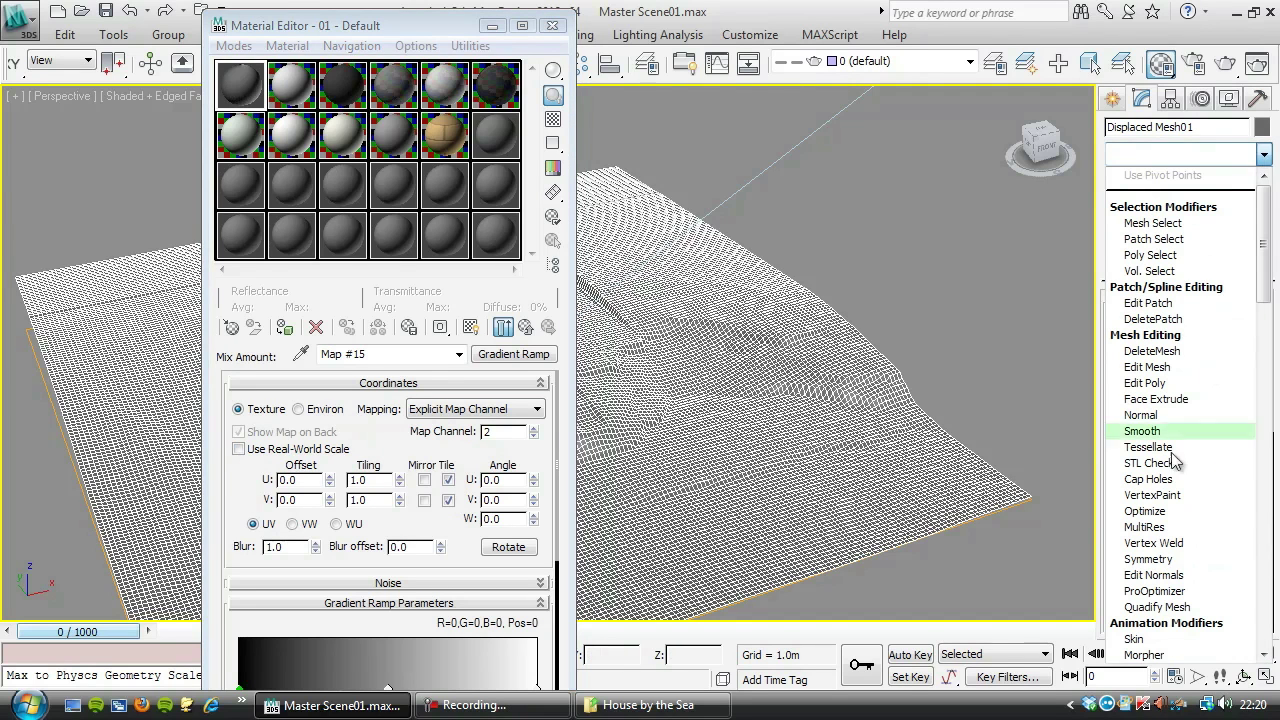
scroll(1160, 468, down, 10)
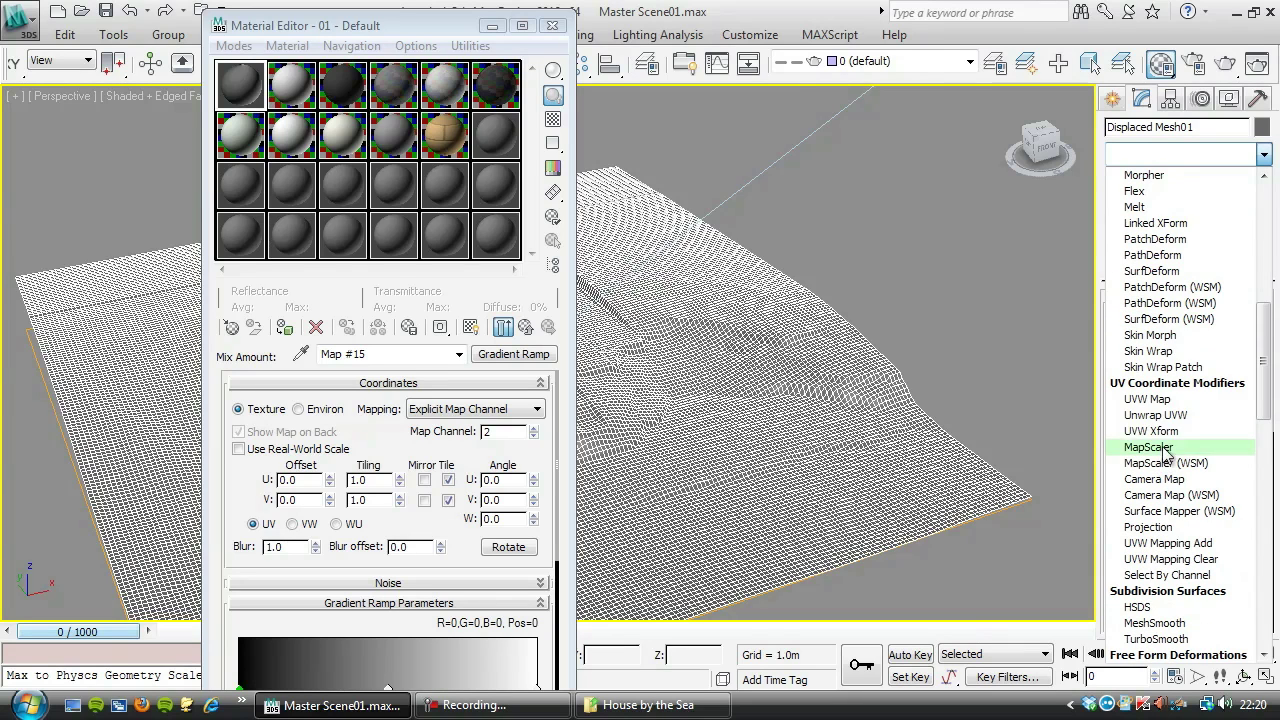
click(1155, 399)
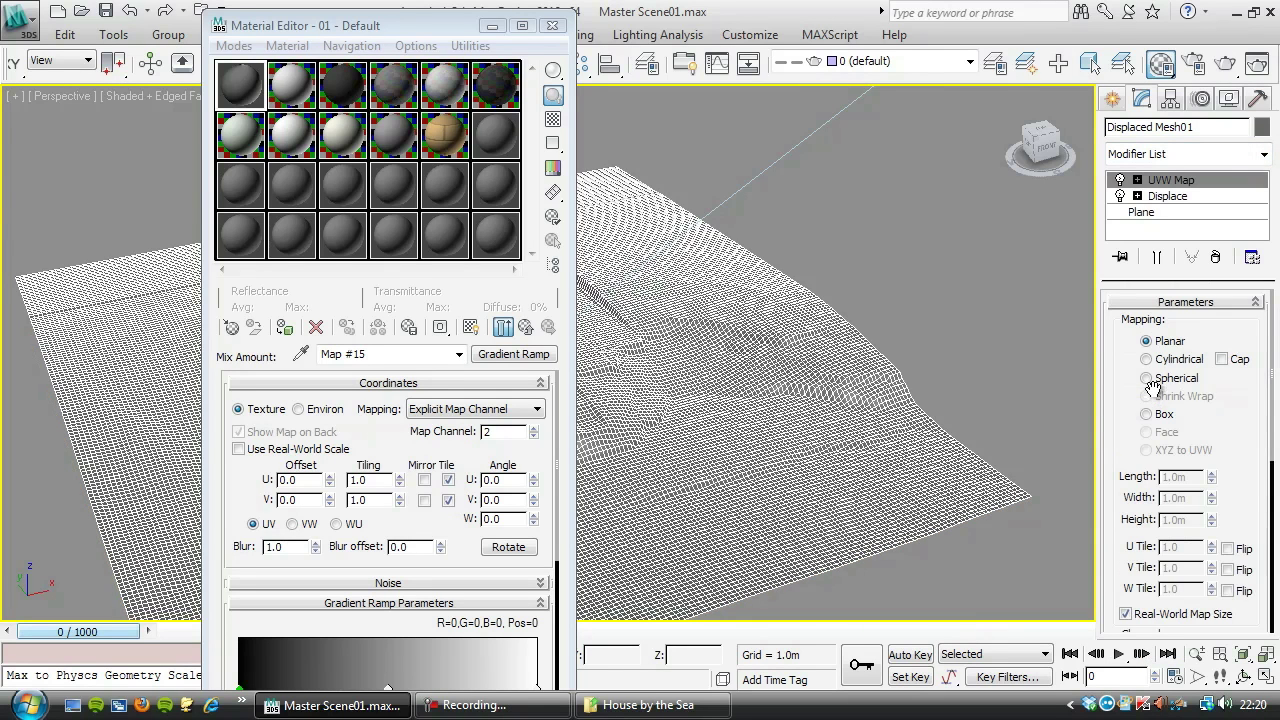
scroll(1140, 410, down, 3)
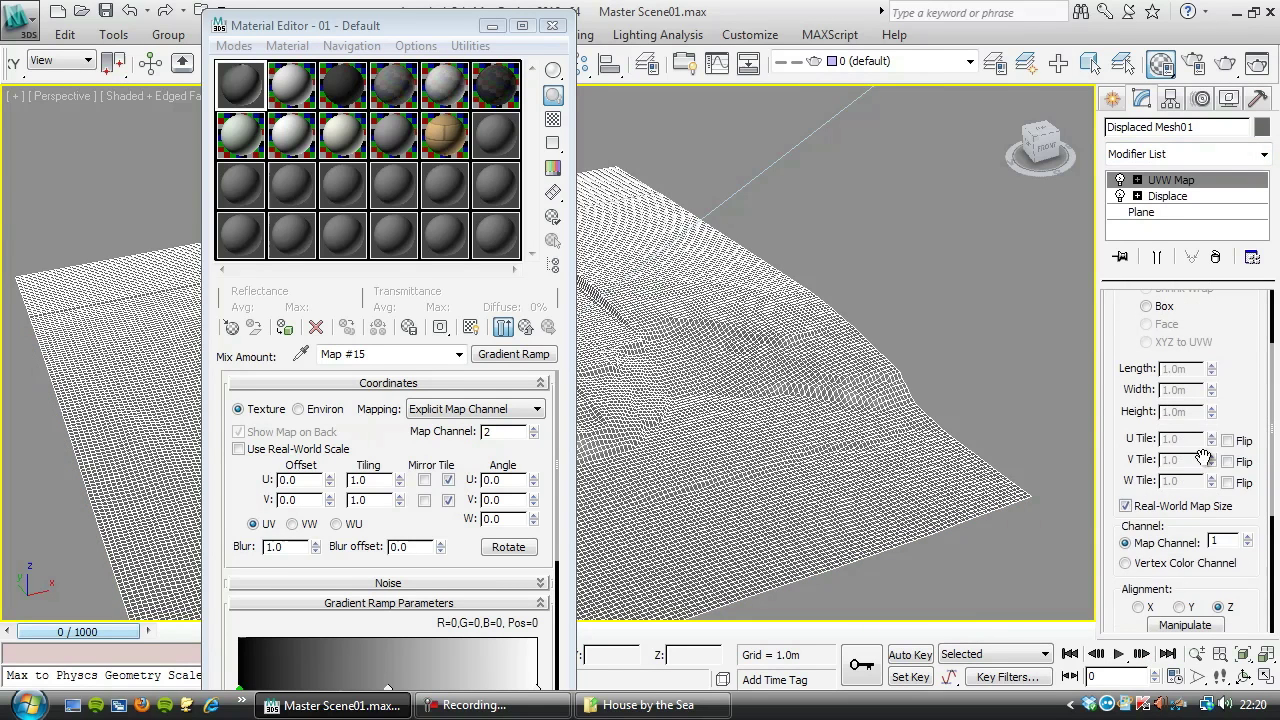
click(1248, 538)
scroll(1115, 470, down, 1)
click(1127, 485)
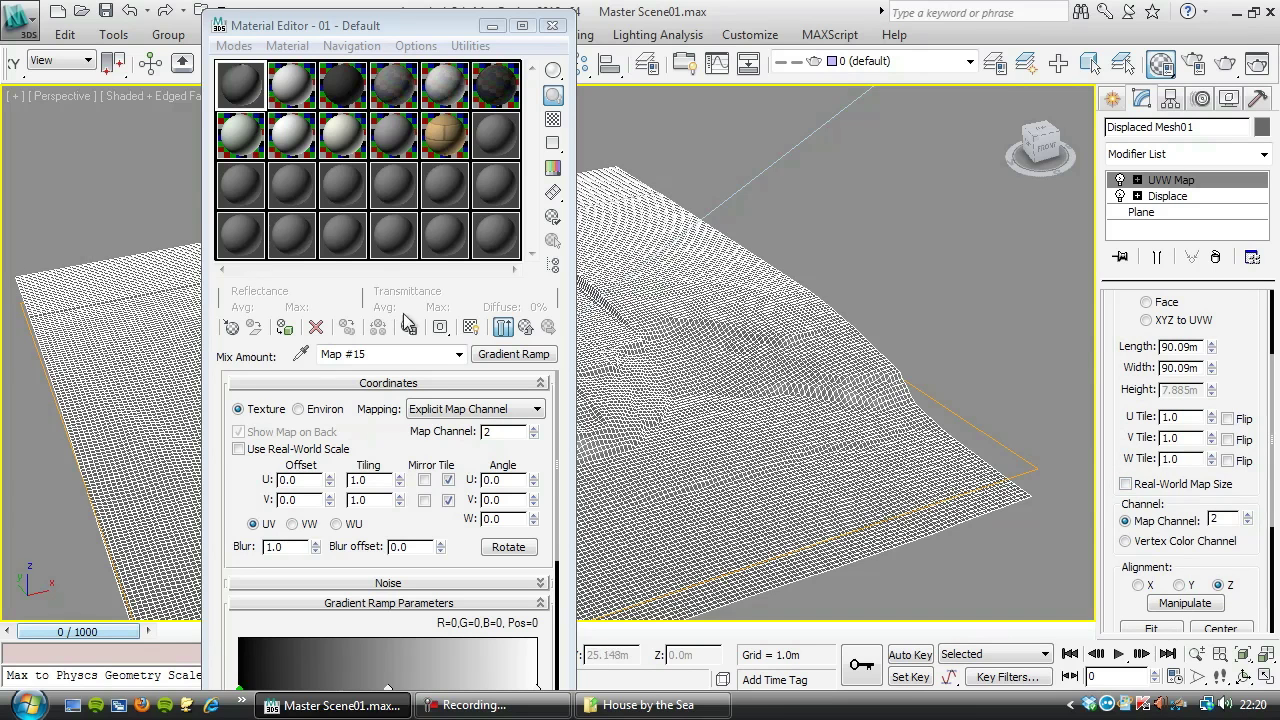
- Assign the gradient material to the terrain and show it in a Consistent Colors viewport
click(471, 328)
click(125, 92)
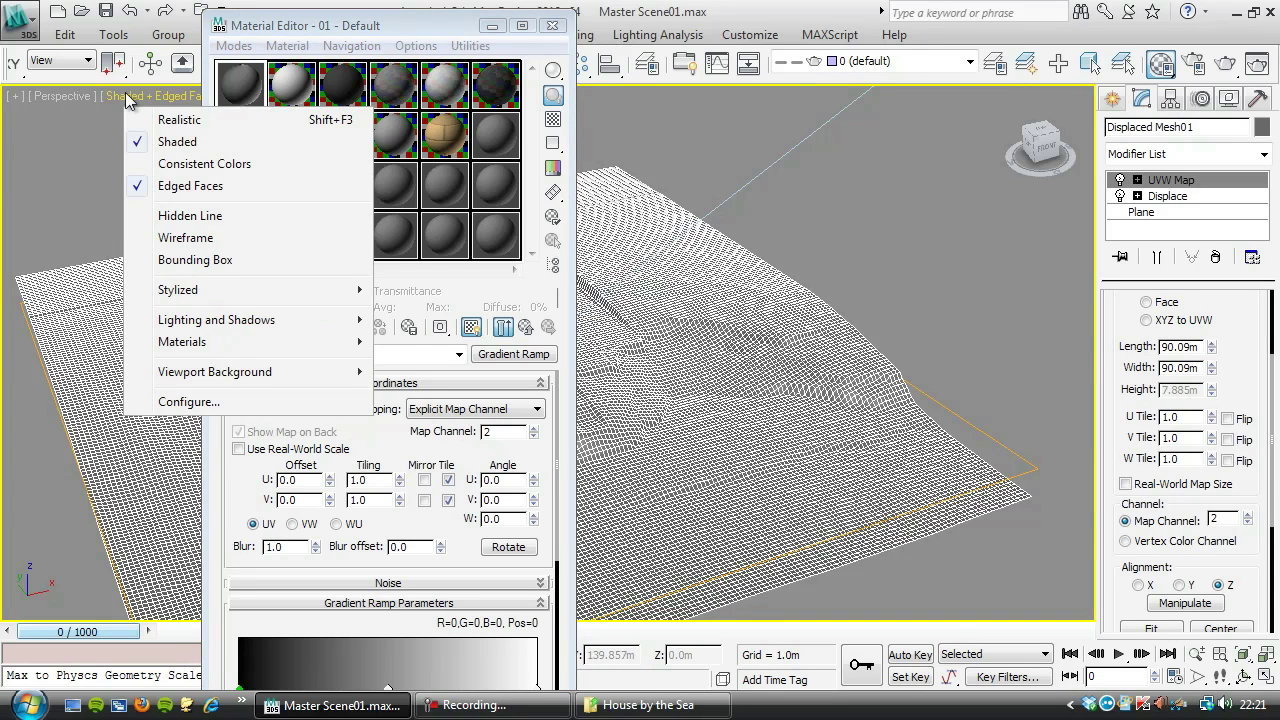
click(166, 161)
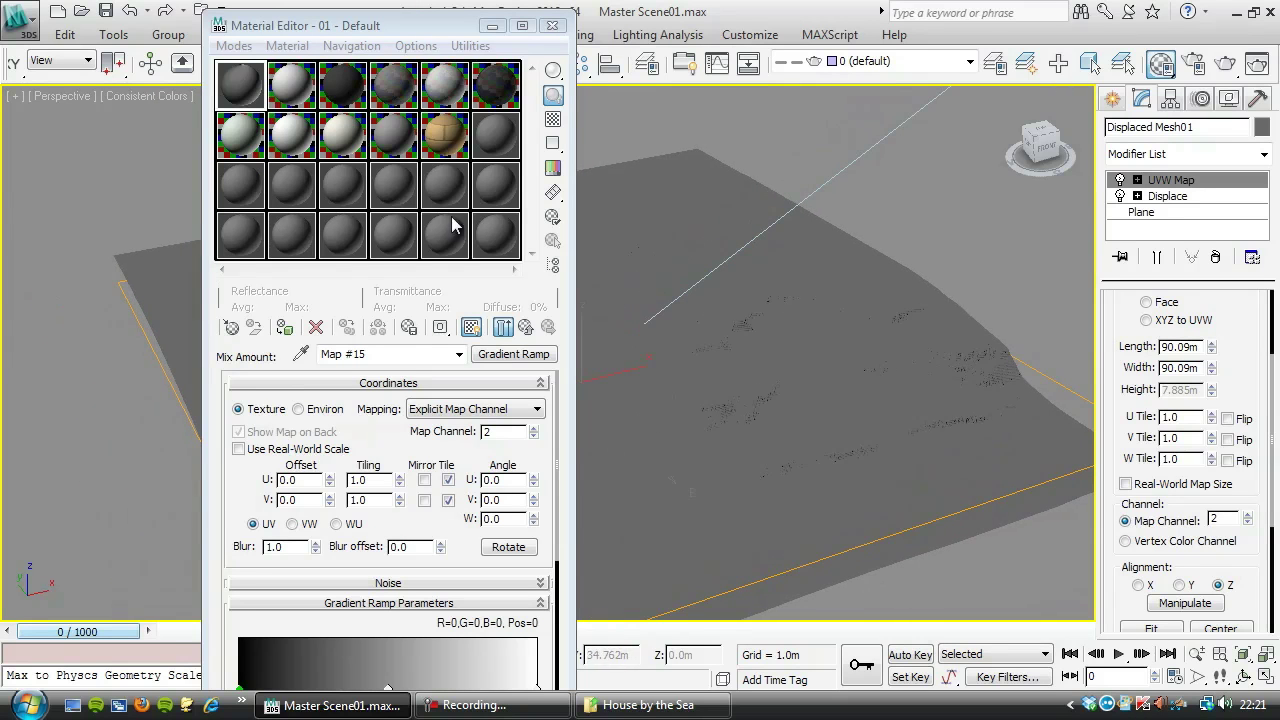
click(284, 329)
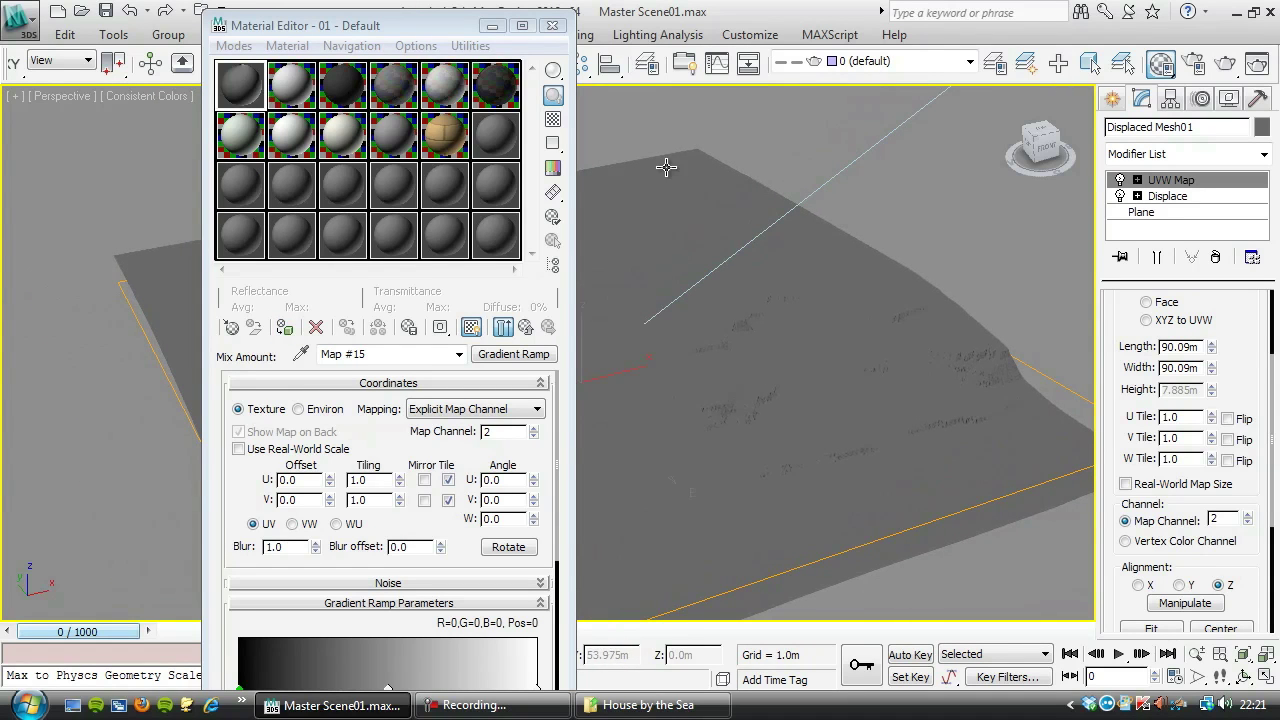
click(285, 330)
- Set the UVW Map alignment to X and fit the gizmo to the terrain
scroll(737, 251, down, 5)
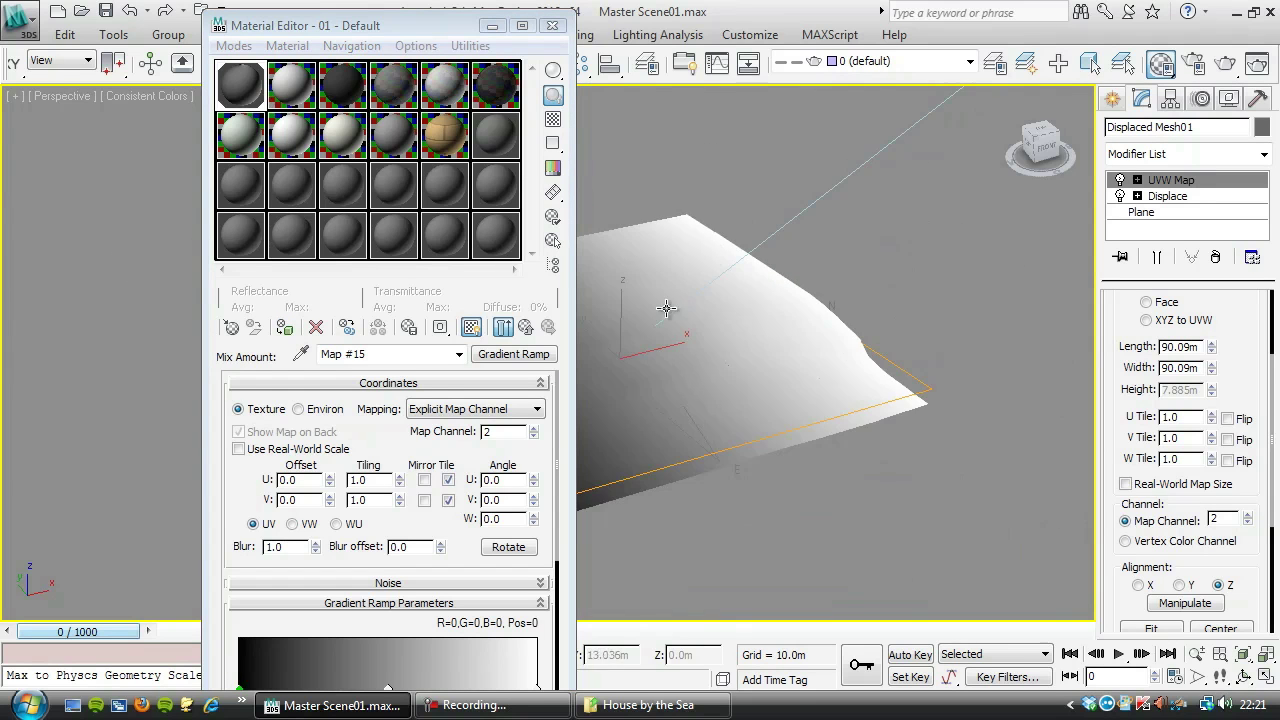
middle_drag(828, 263, 790, 296)
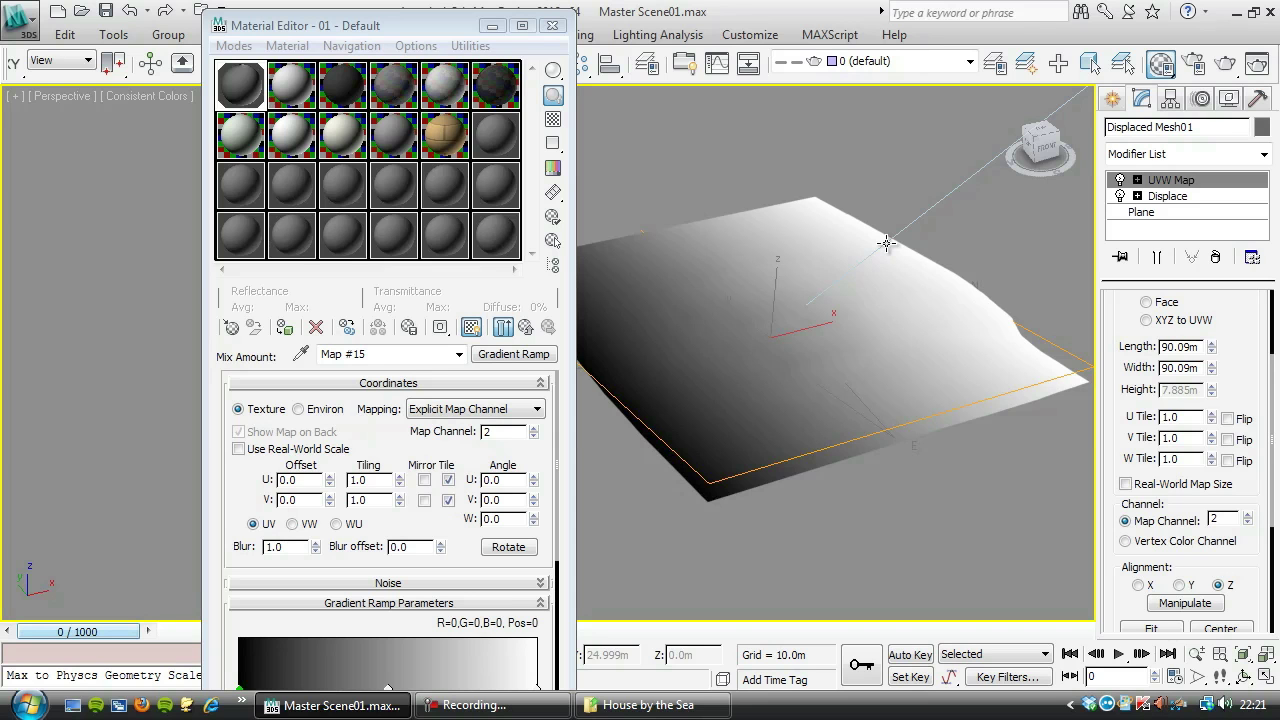
click(1138, 585)
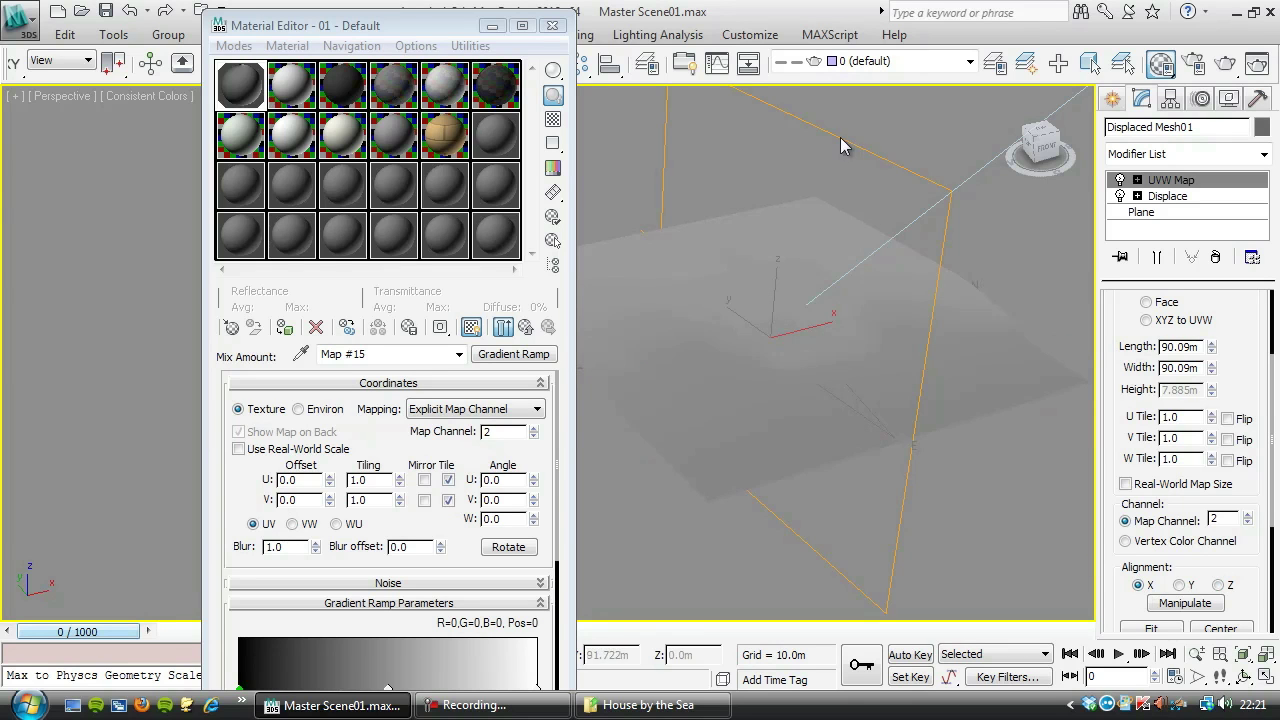
click(1150, 629)
- Orbit and pan around the terrain to inspect the dark-to-light gradient shading
middle_drag(769, 408, 759, 429)
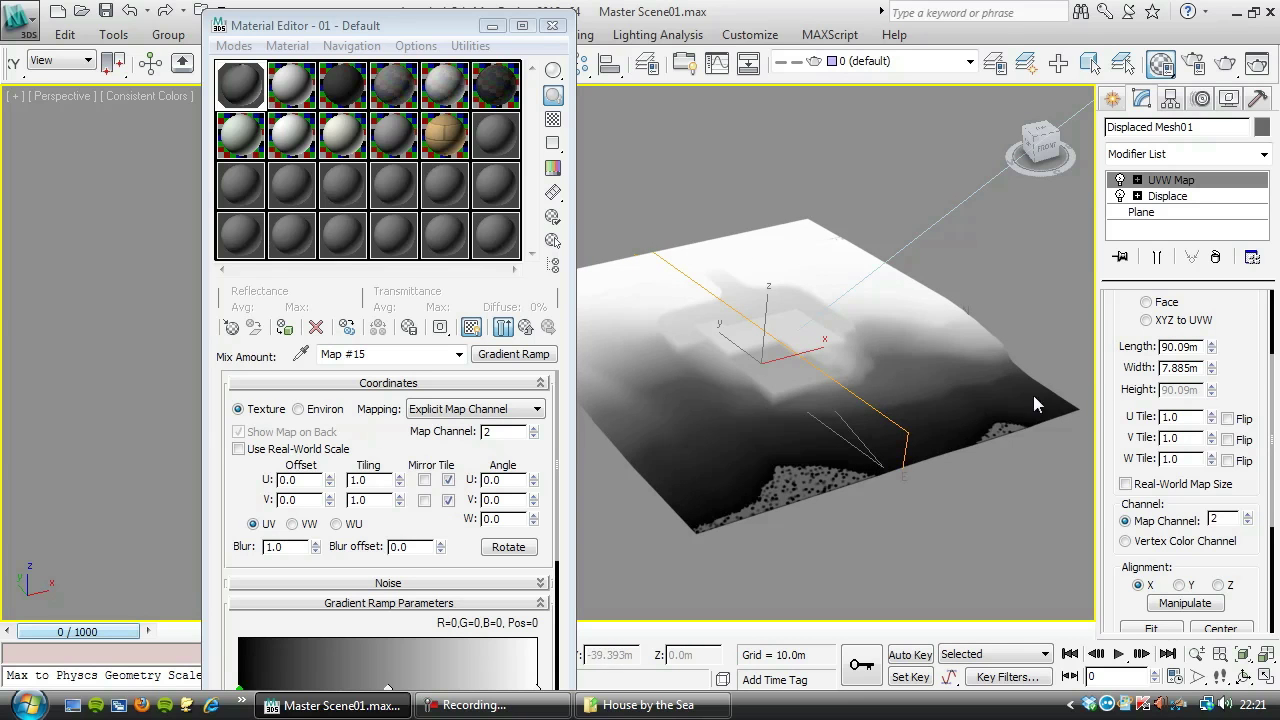
drag(458, 532, 445, 478)
alt+middle_drag(661, 506, 1028, 317)
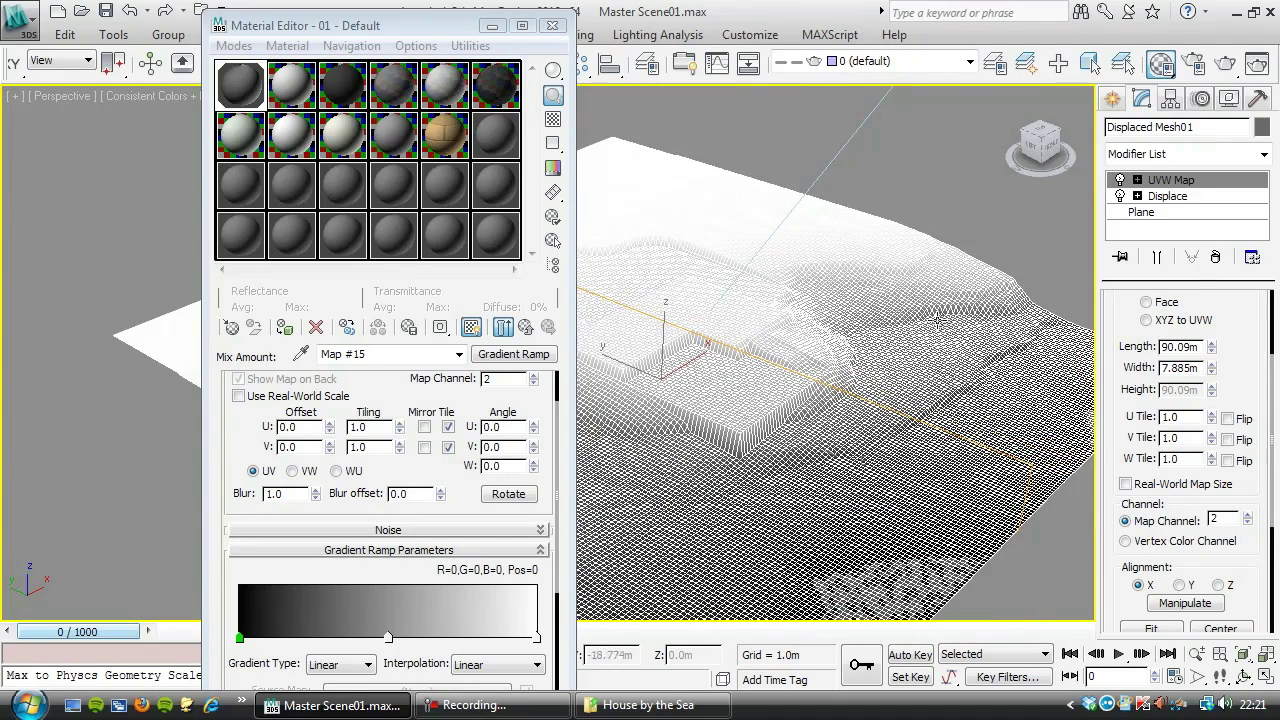
middle_drag(842, 357, 760, 475)
scroll(770, 462, down, 5)
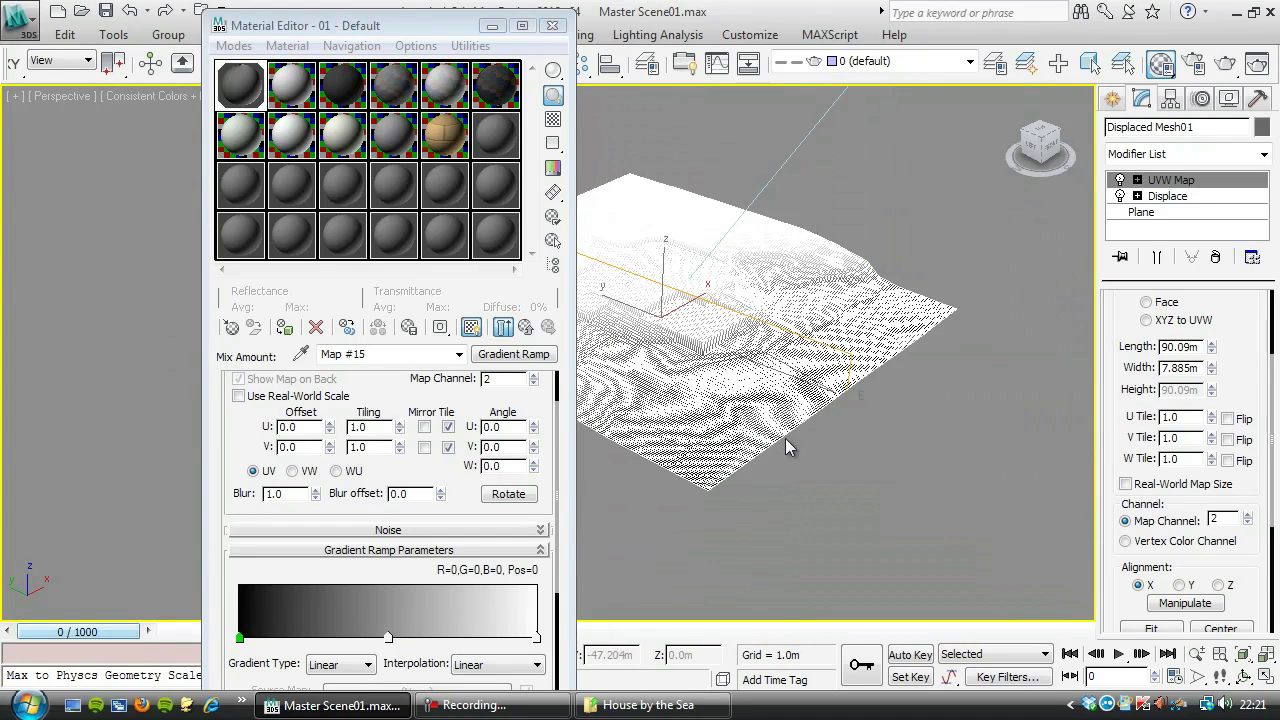
middle_drag(773, 440, 753, 457)
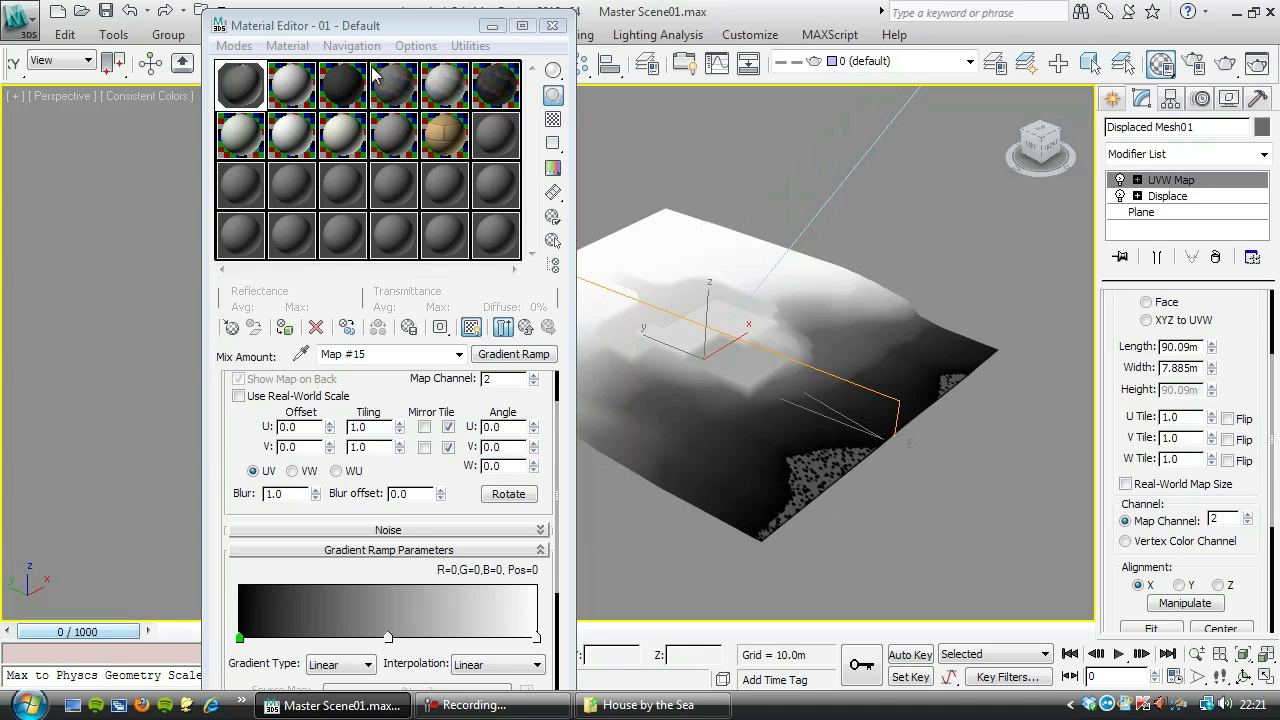
drag(392, 15, 365, 14)
scroll(341, 511, down, 5)
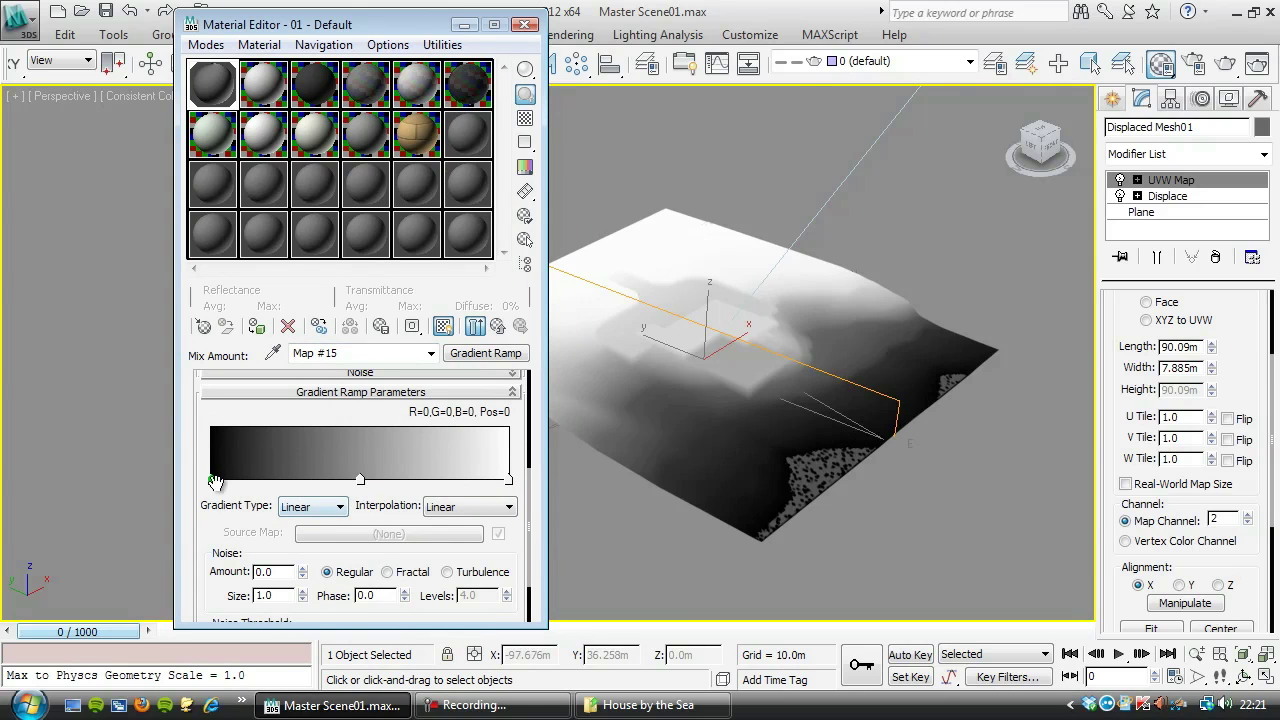
- Set the Gradient Ramp interpolation to Solid with white right end and white middle flag
click(510, 507)
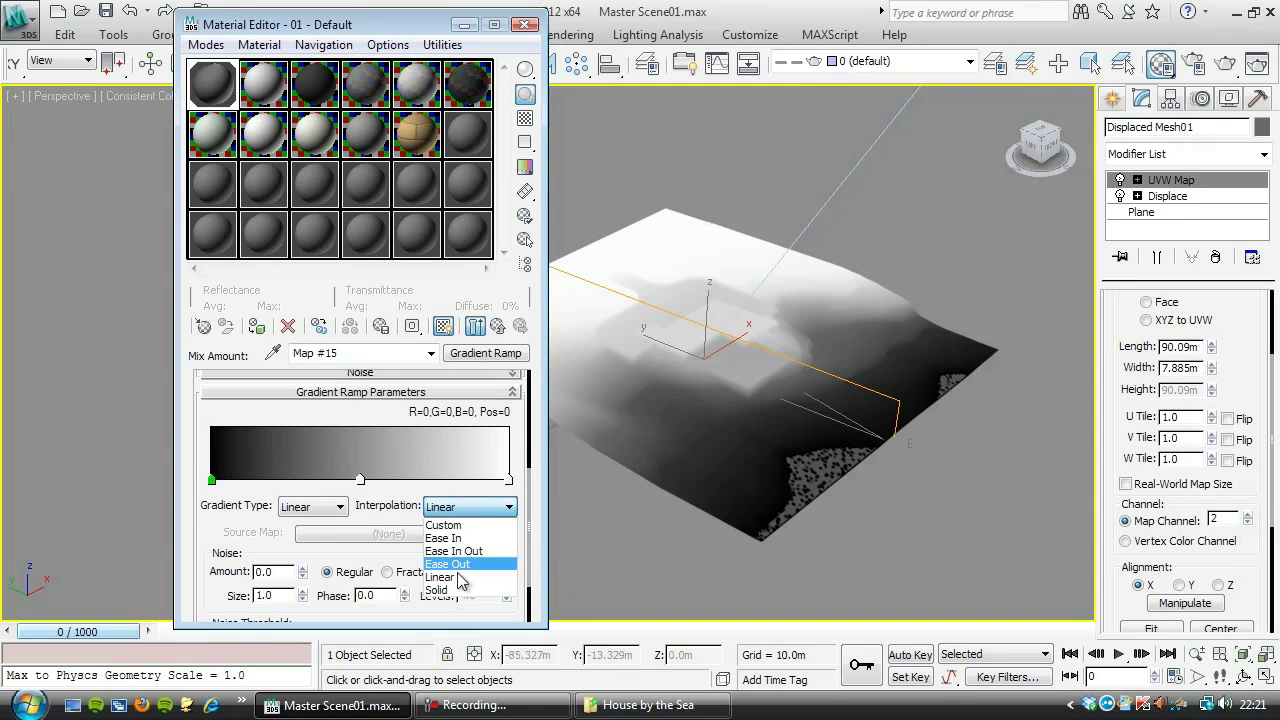
click(446, 590)
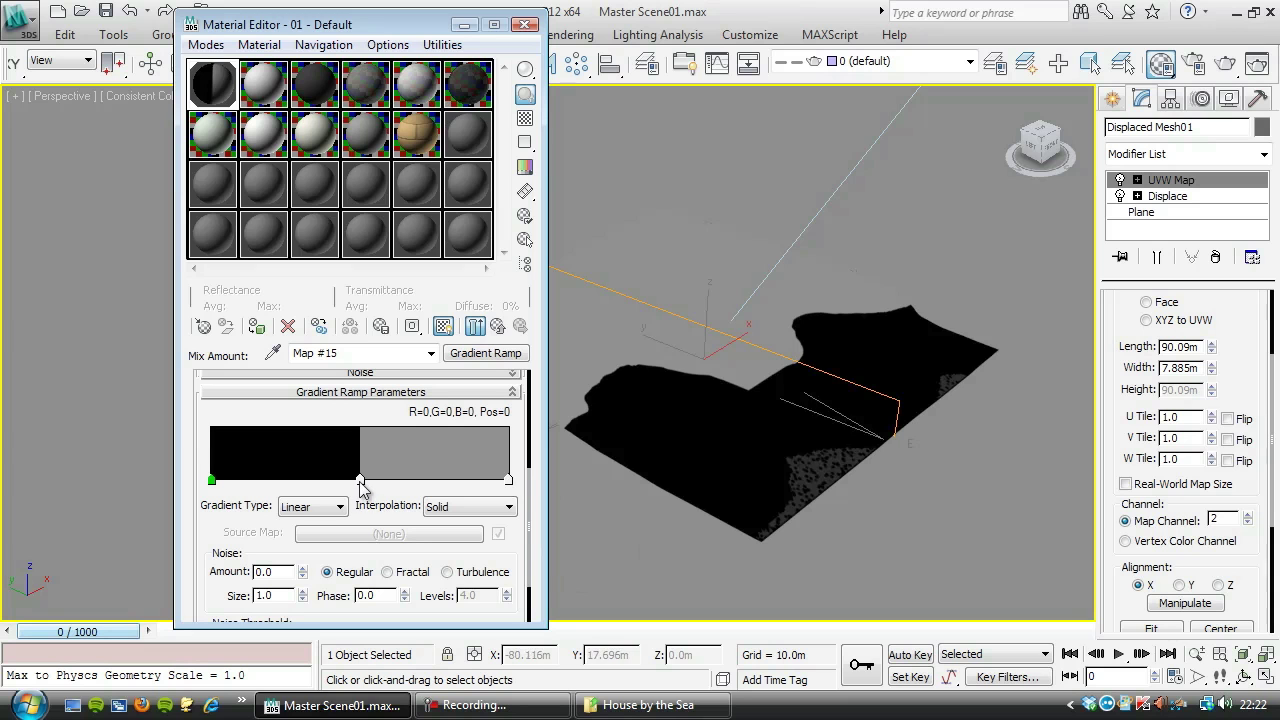
double_click(508, 480)
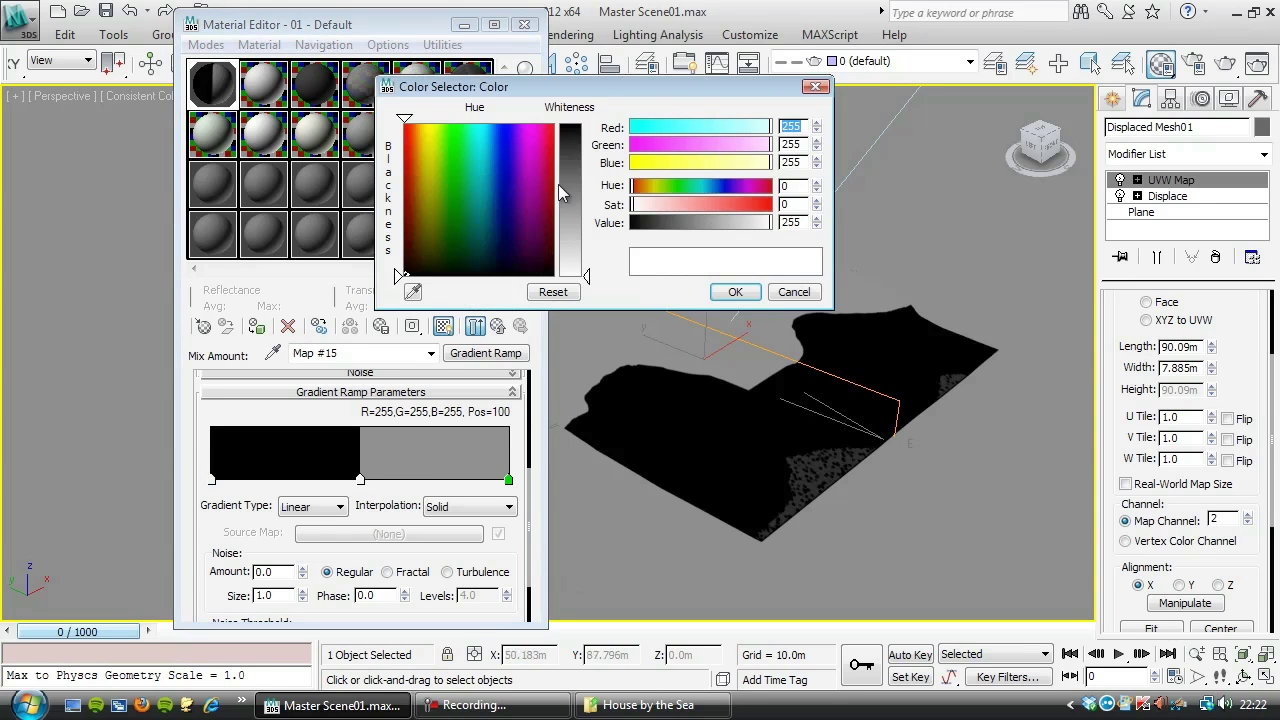
click(758, 292)
double_click(360, 480)
drag(588, 202, 580, 286)
click(736, 291)
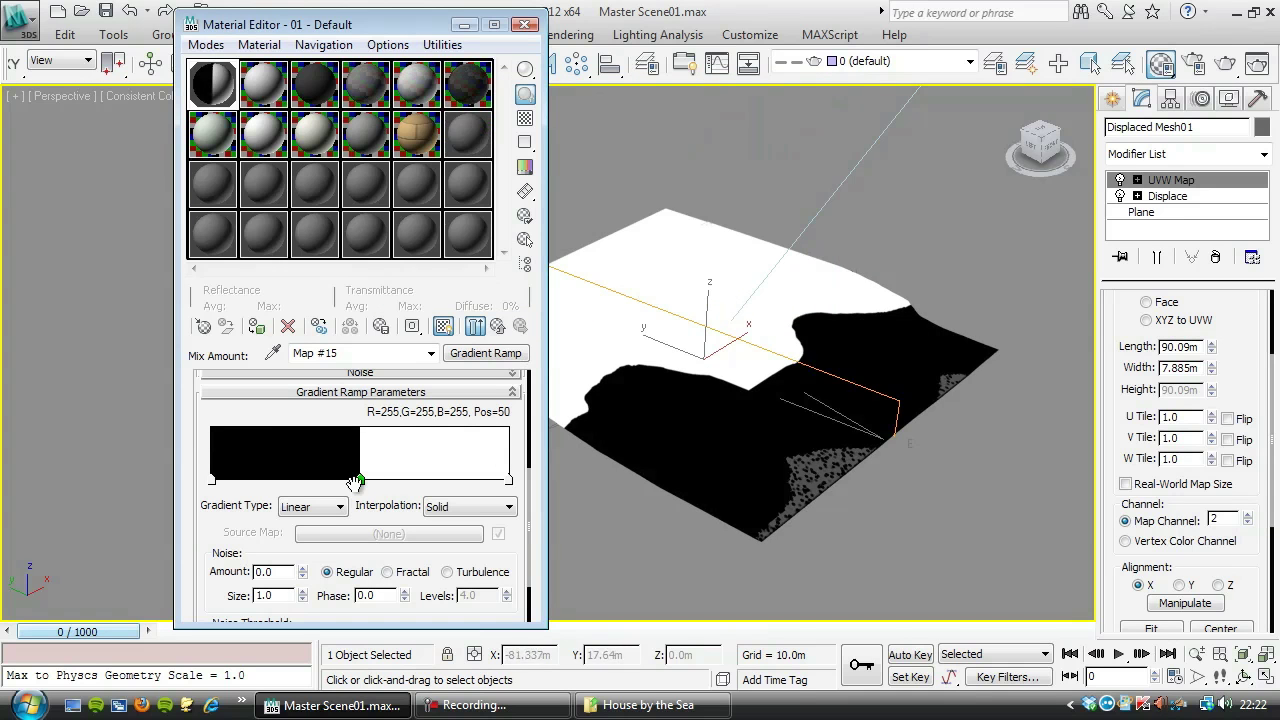
- Move the black-white split to position 33 and switch the viewport to Shaded
drag(360, 481, 268, 485)
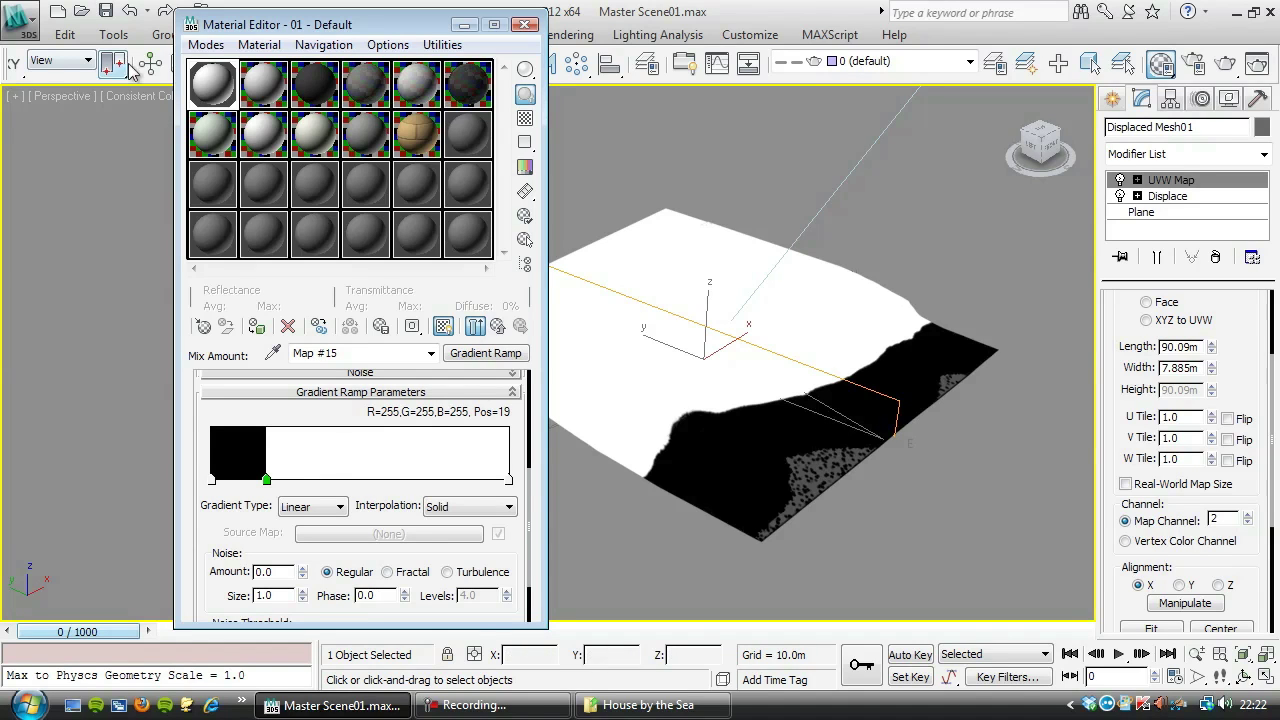
click(130, 94)
click(168, 143)
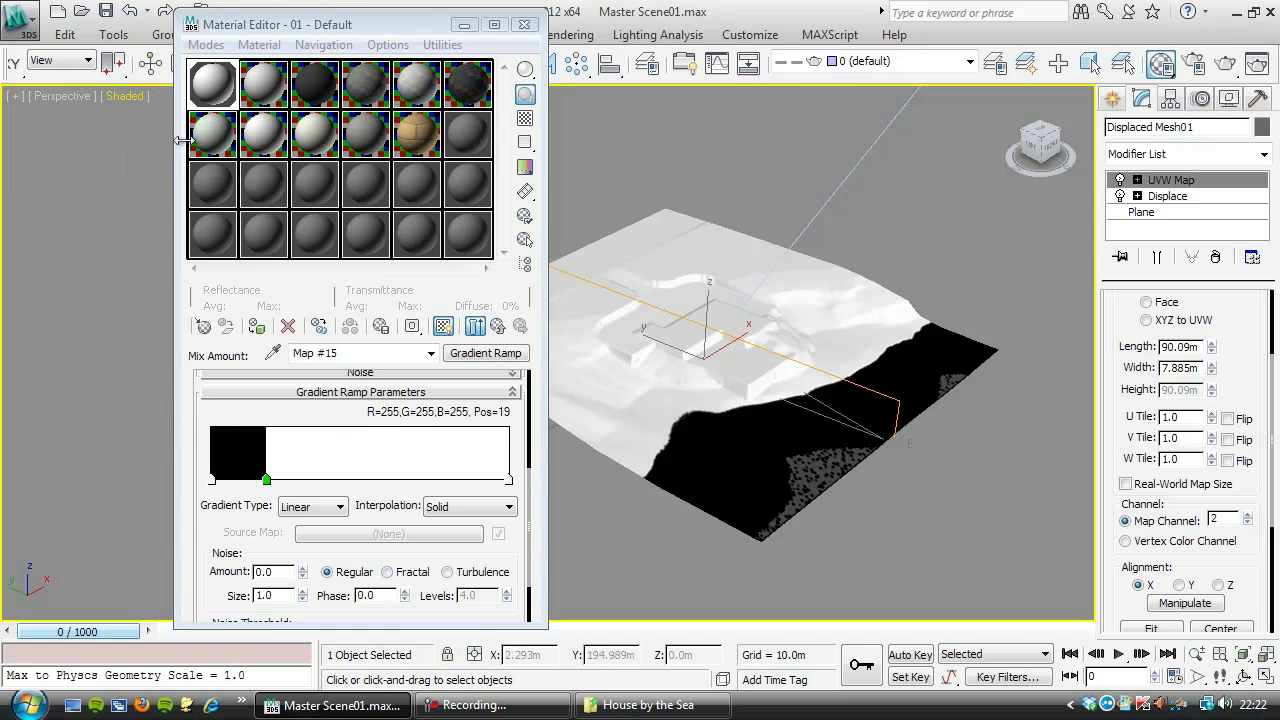
scroll(716, 379, up, 5)
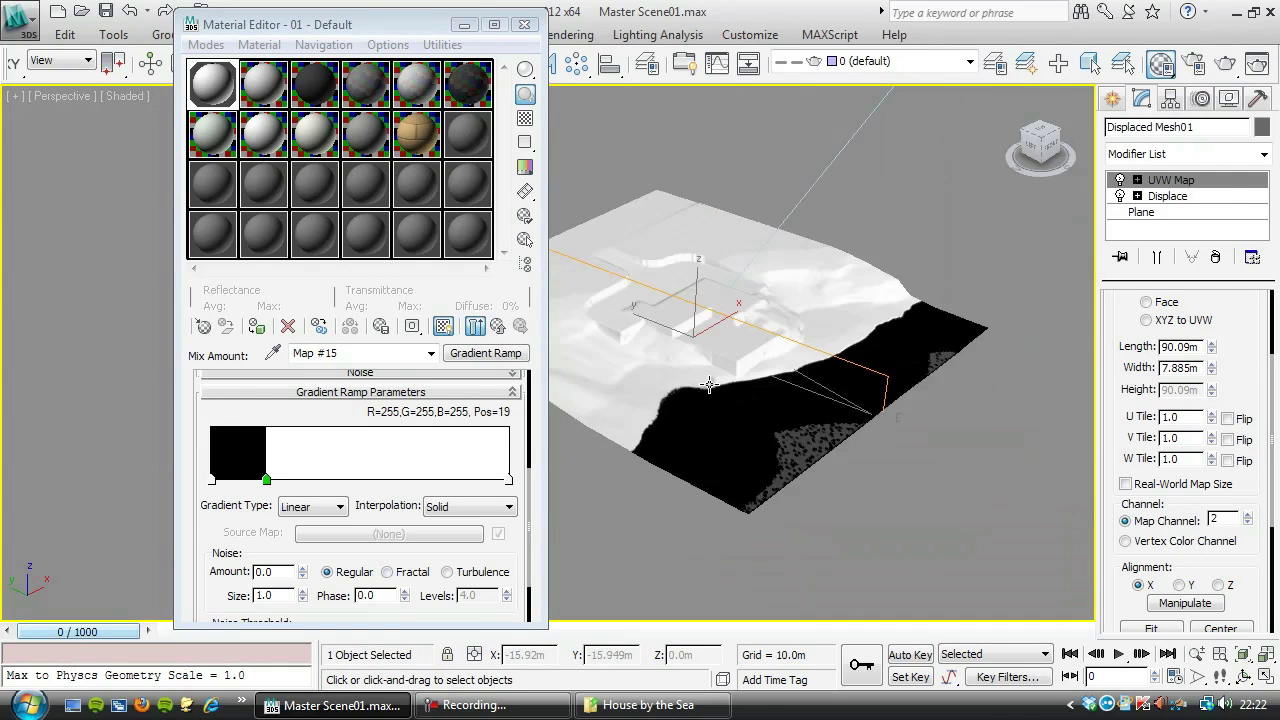
scroll(716, 379, down, 6)
middle_drag(795, 328, 787, 359)
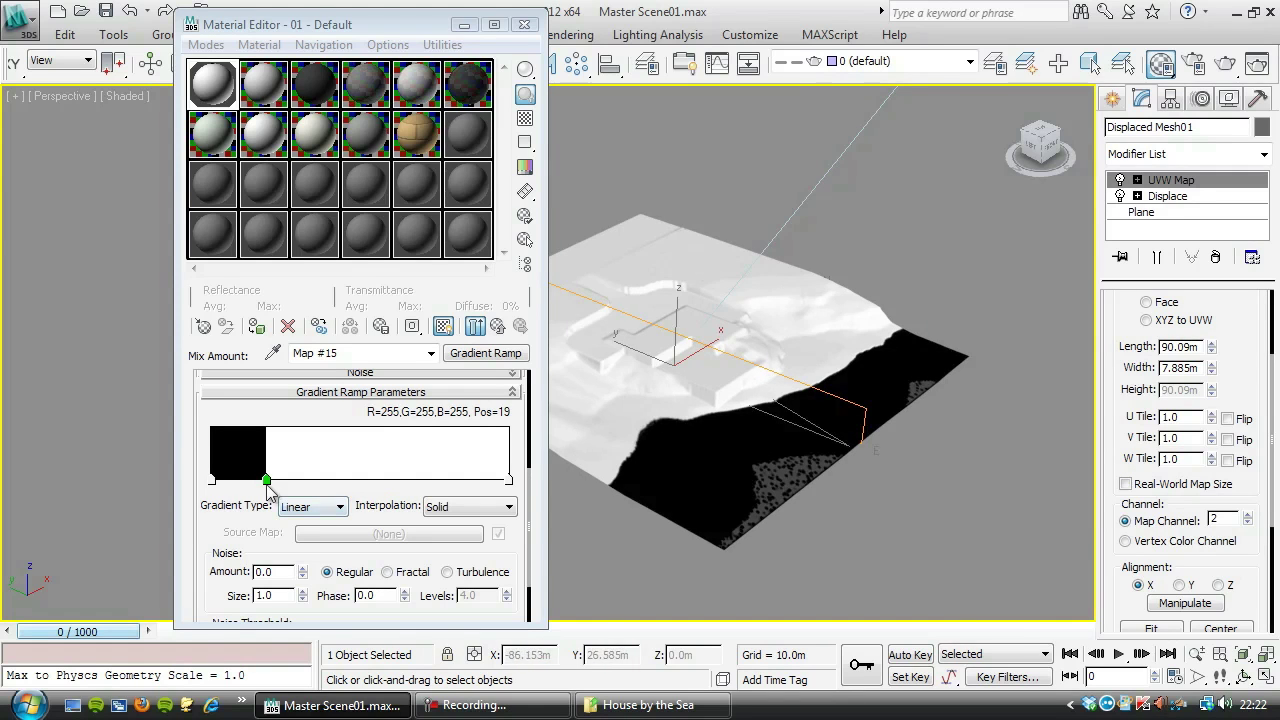
- Widen the black beach band and zoom closer to the shoreline
drag(267, 484, 312, 485)
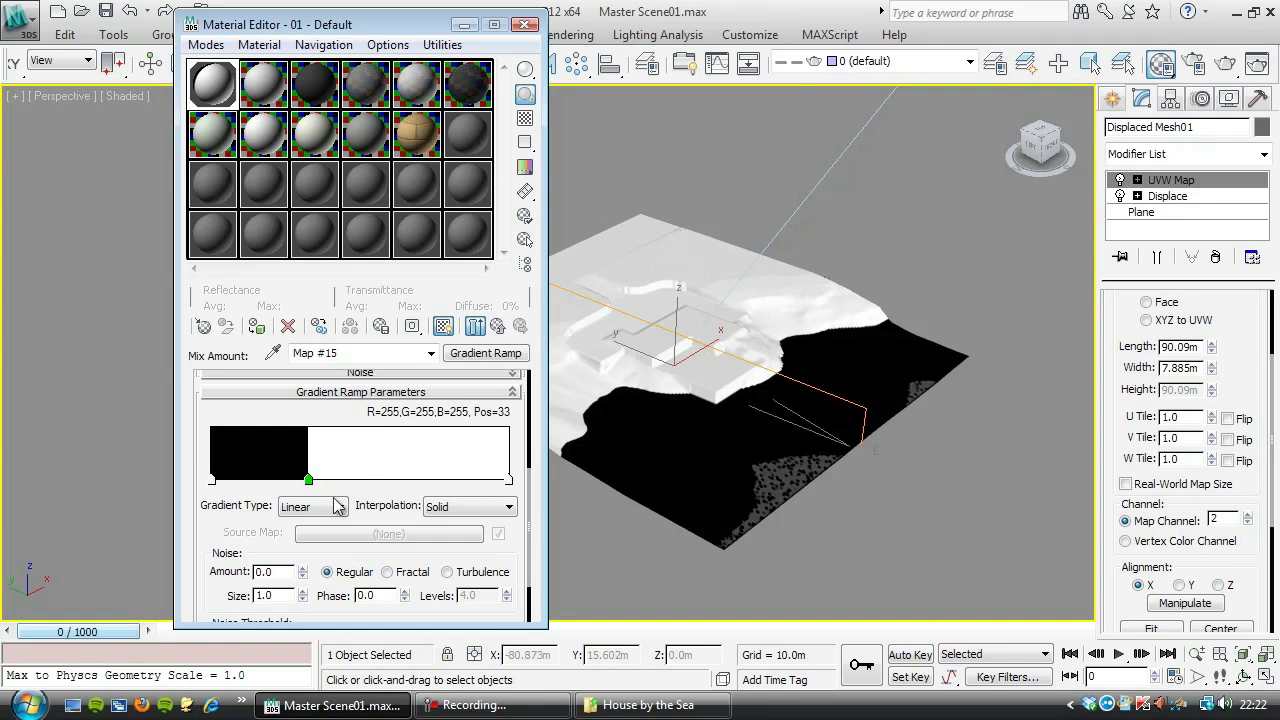
scroll(760, 376, up, 5)
middle_drag(820, 380, 983, 225)
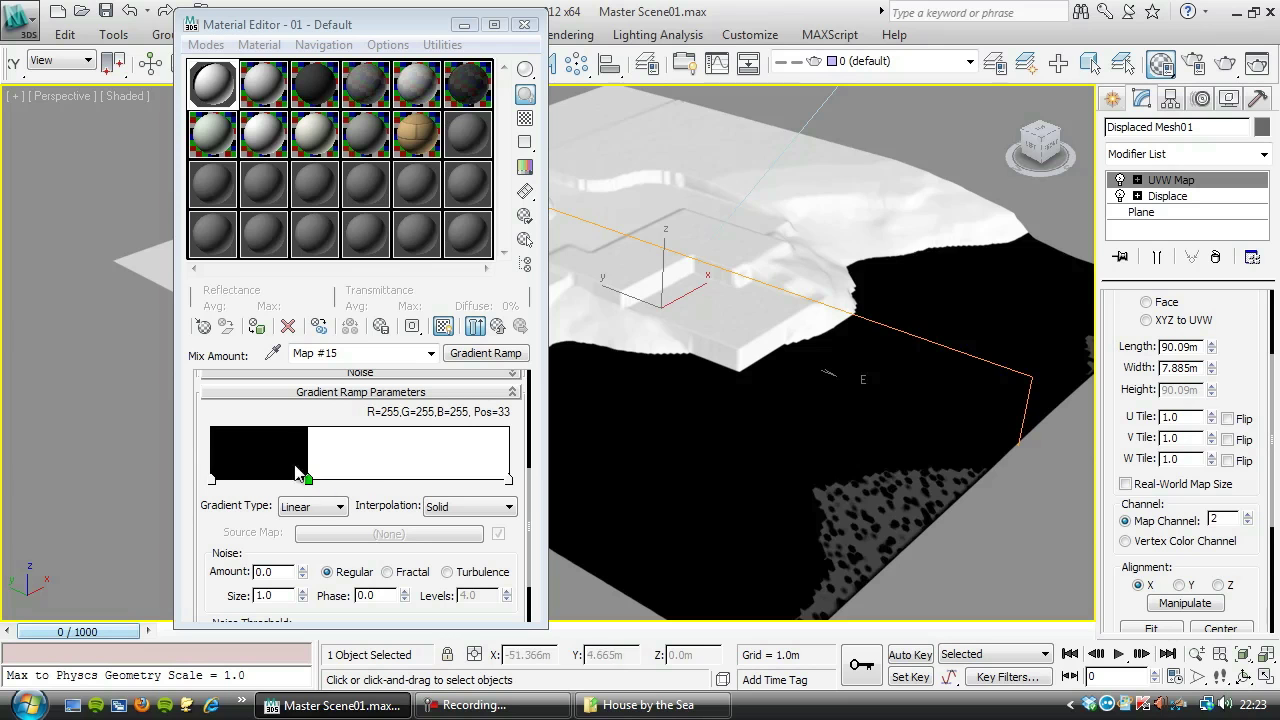
click(467, 506)
- Set interpolation to Linear and move the pure black (0,0,0) flag to position 29
click(440, 578)
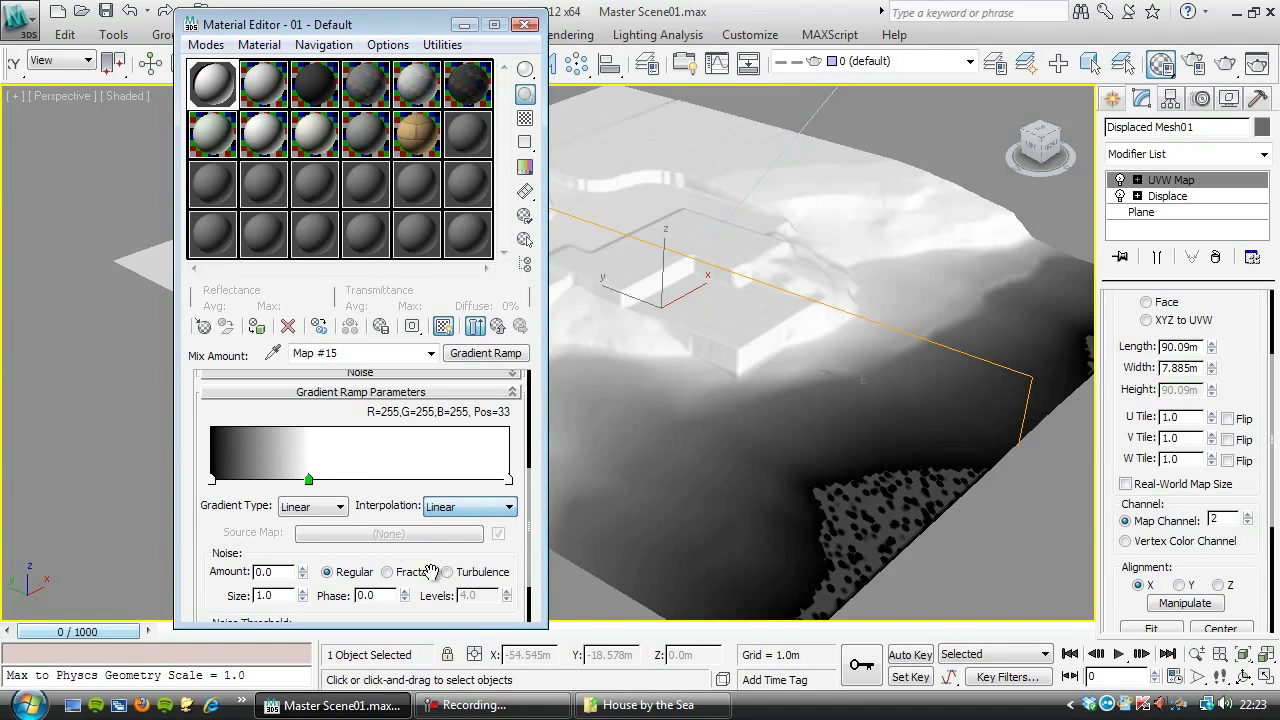
drag(215, 470, 301, 484)
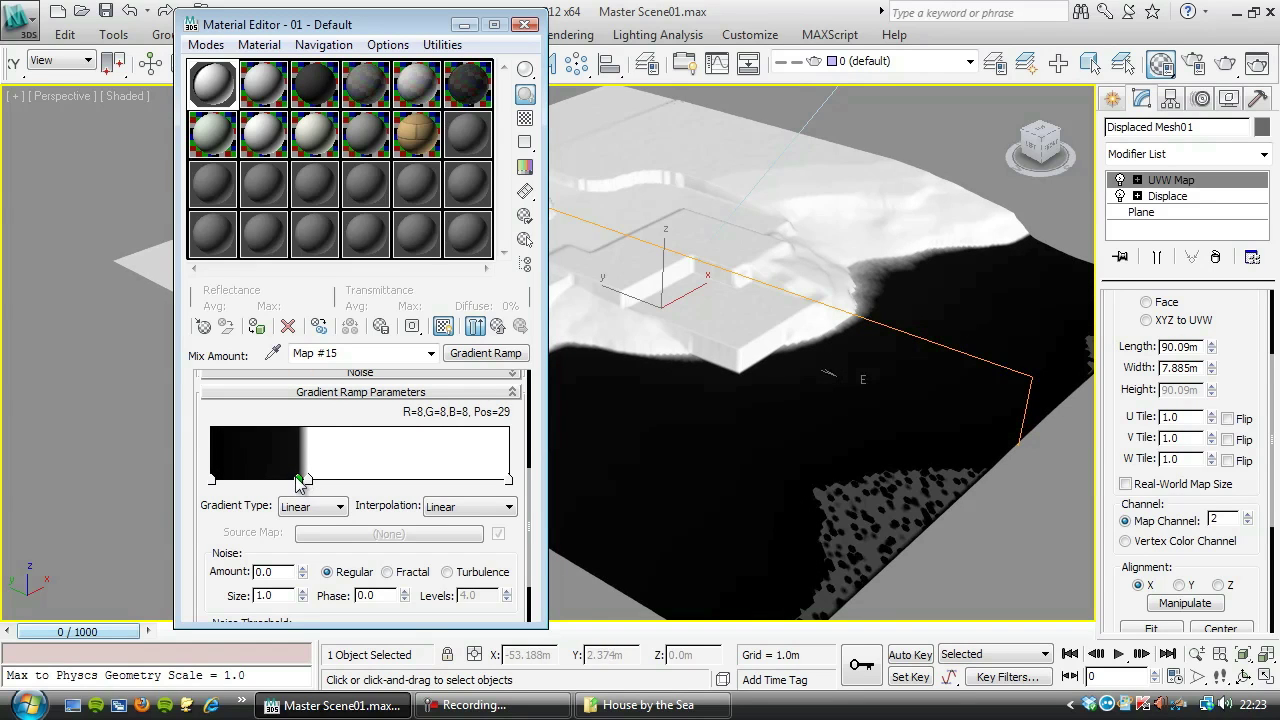
double_click(298, 480)
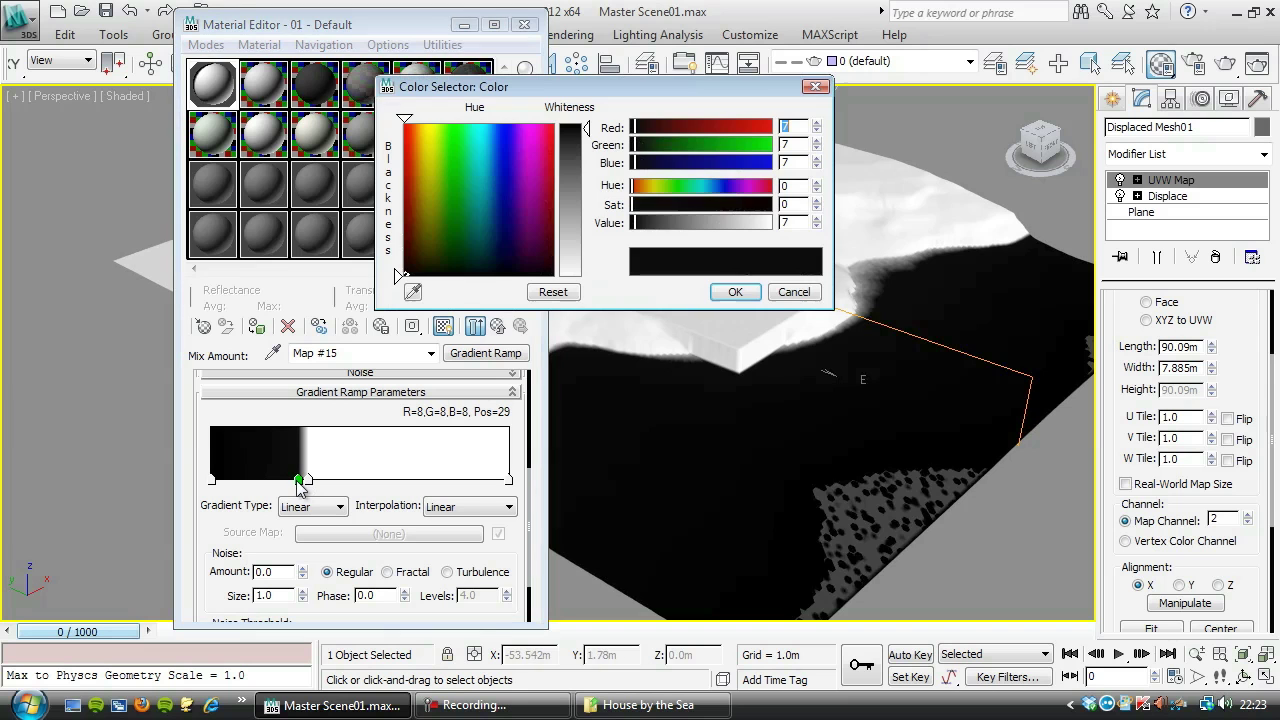
click(588, 126)
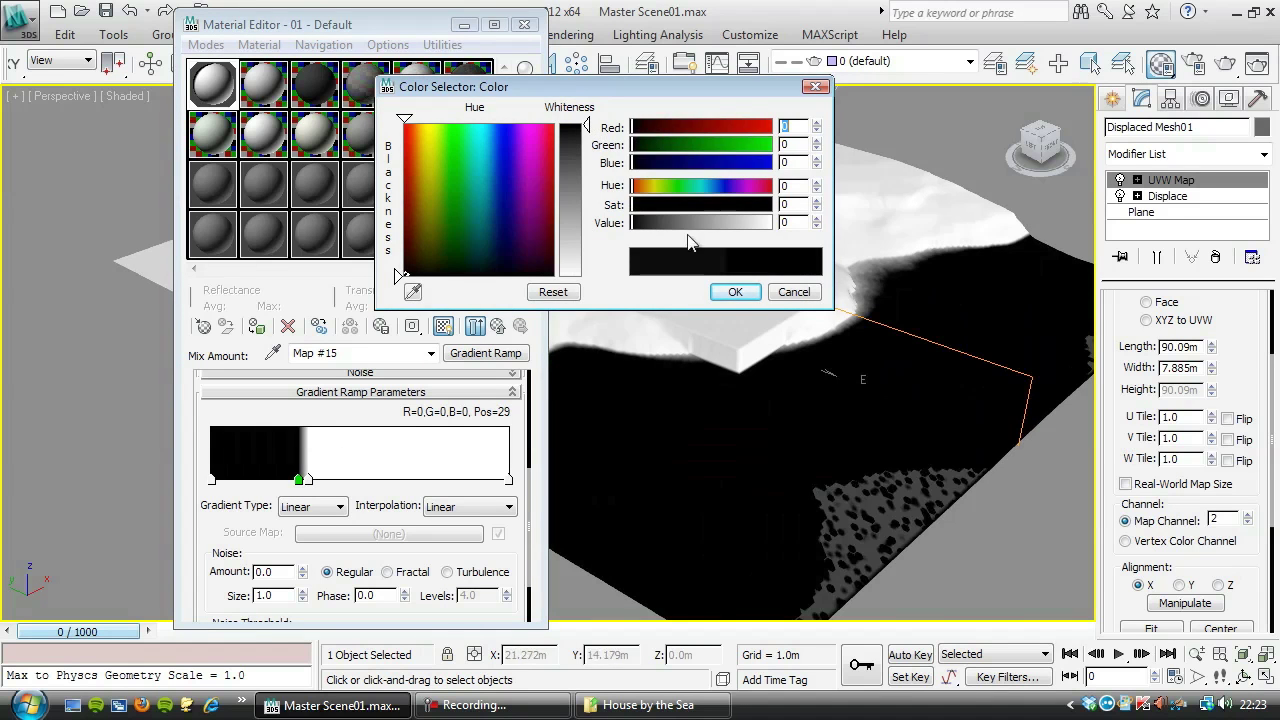
click(735, 292)
- Review the shoreline blend, then return to the Beach Hill Mix parent map
alt+middle_drag(649, 423, 766, 391)
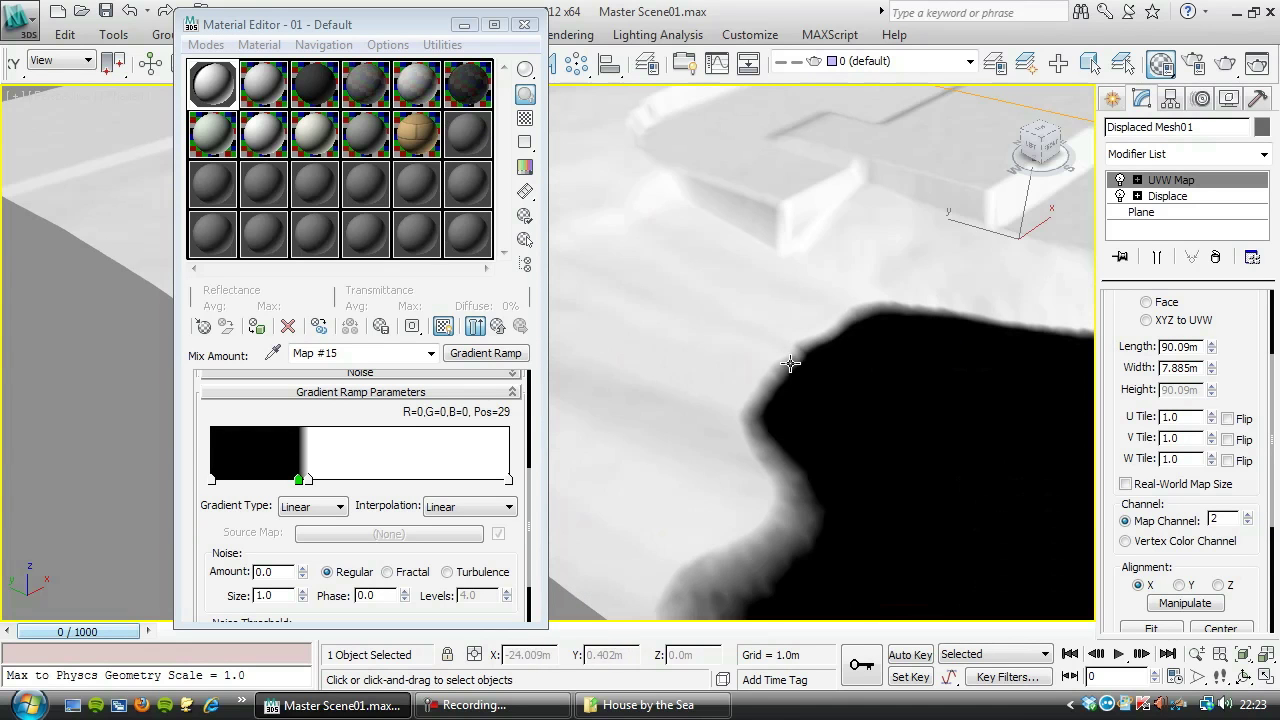
alt+middle_drag(707, 461, 695, 384)
key(shift+z)
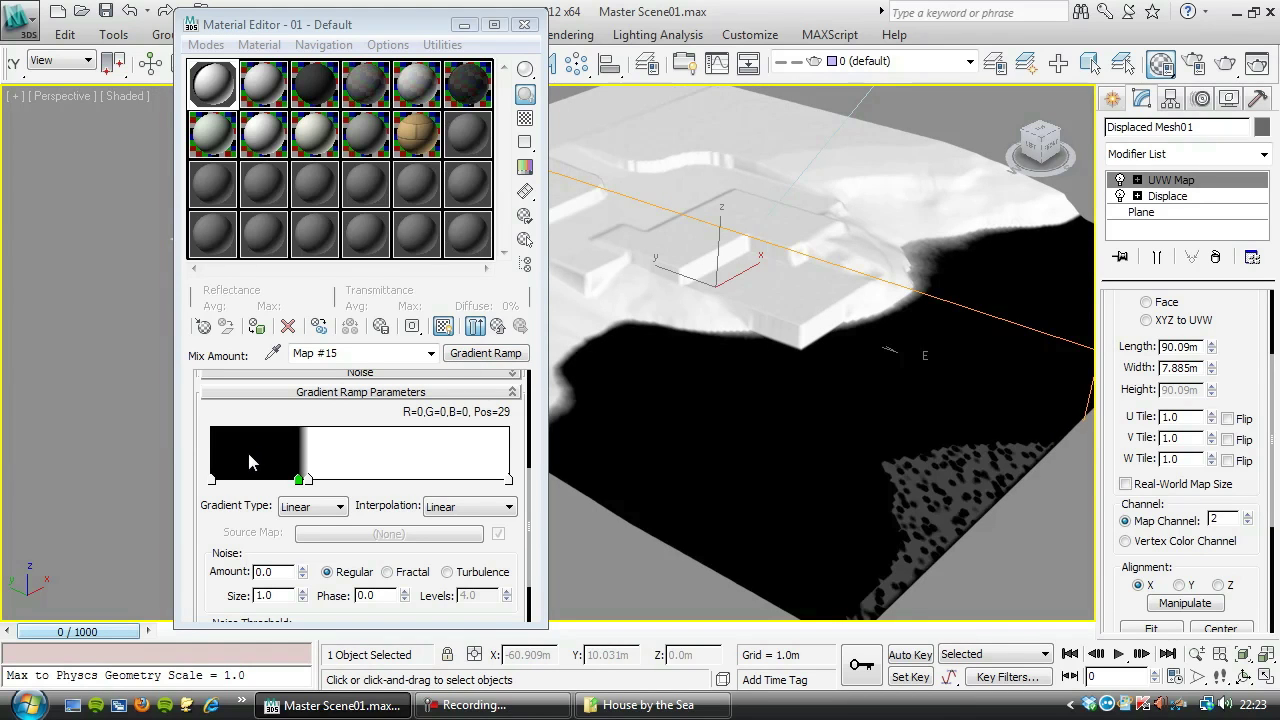
click(499, 329)
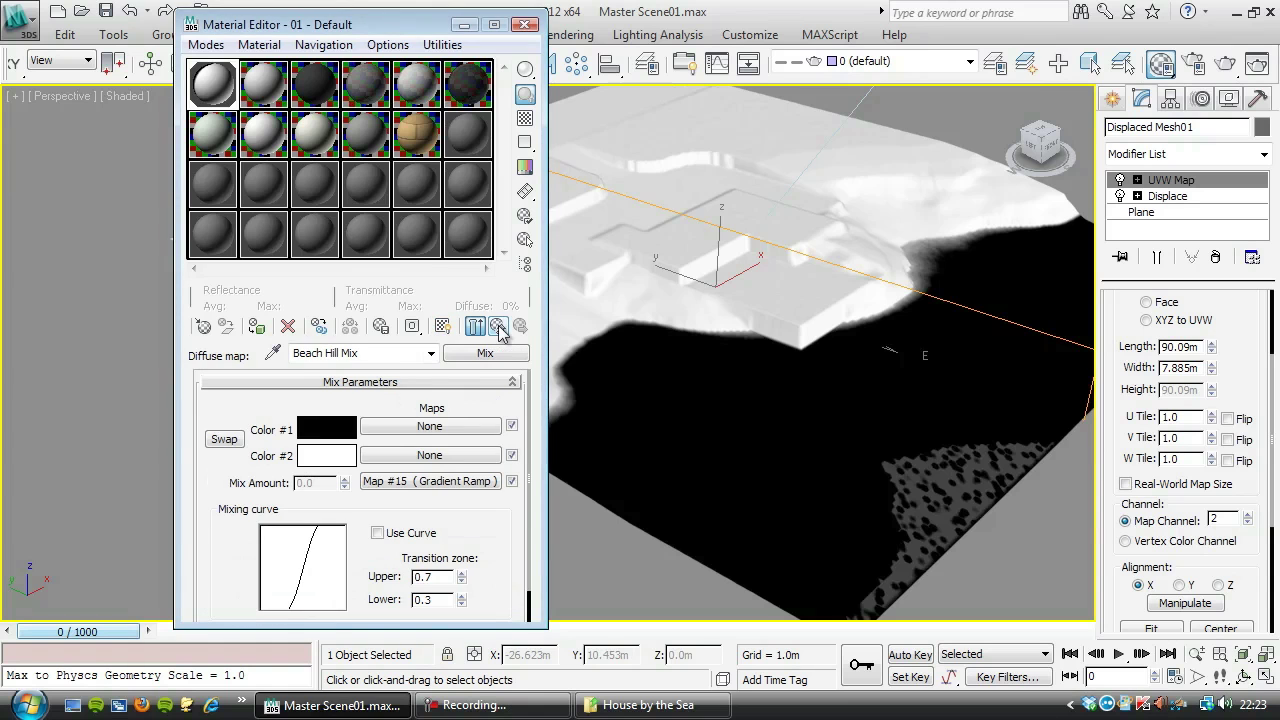